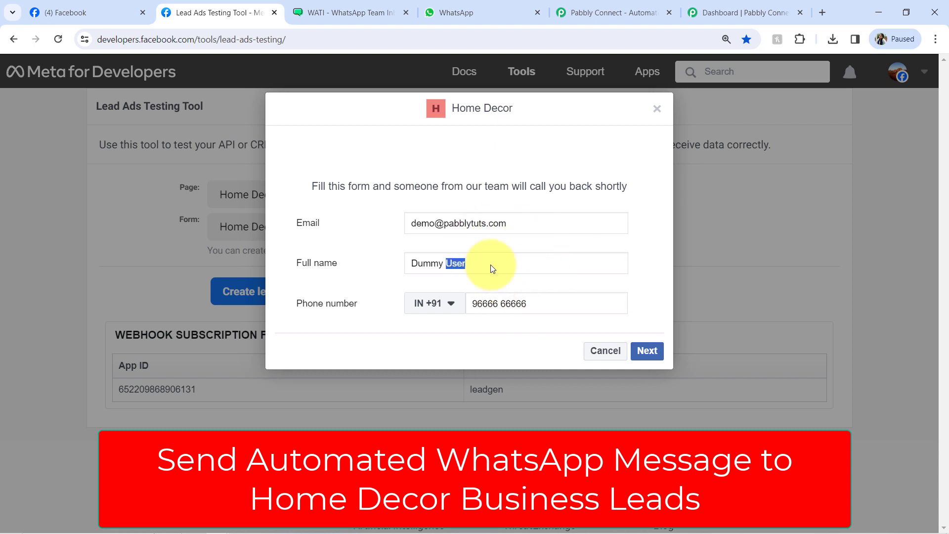
# Examine the Home Decor test lead form, WhatsApp Web and the WATI message templates page
pyautogui.doubleClick(511, 302)
pyautogui.click(489, 10)
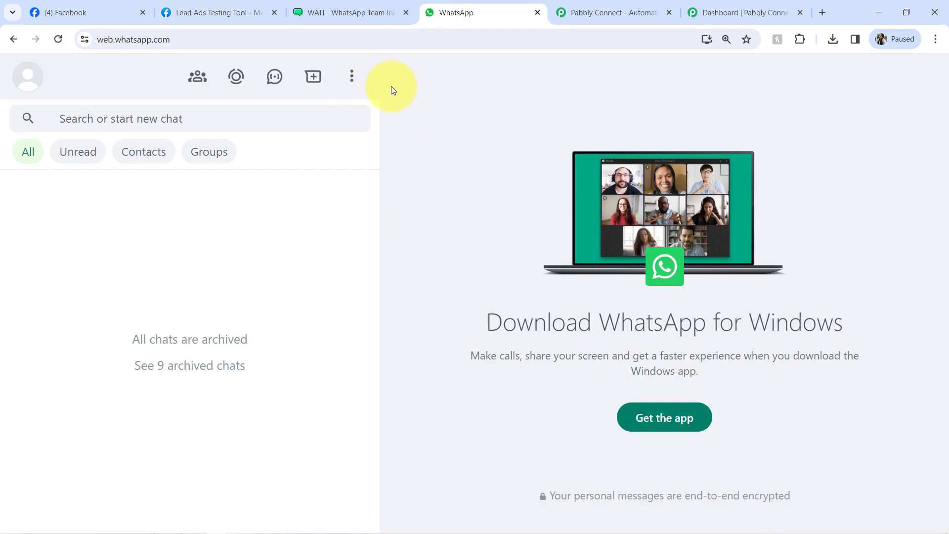
pyautogui.click(331, 10)
pyautogui.moveTo(144, 37); pyautogui.dragTo(200, 41)
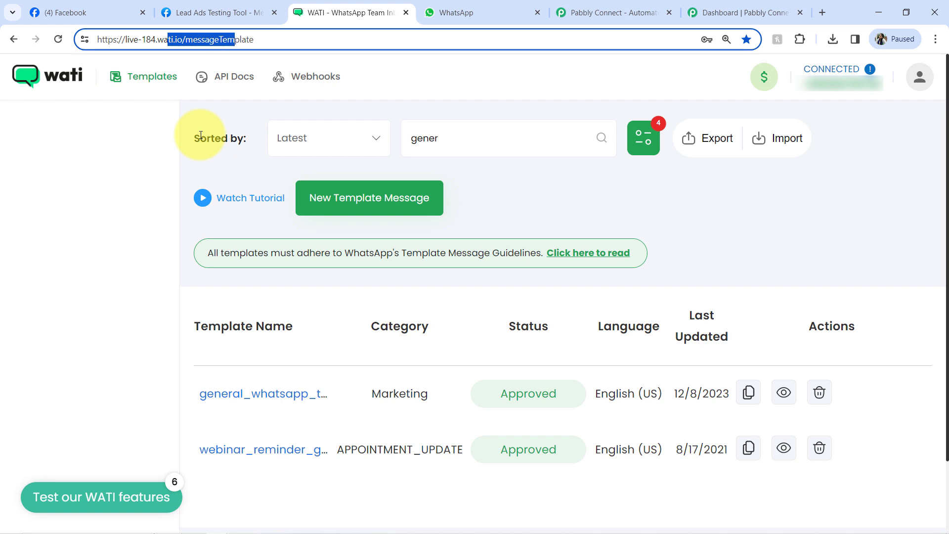
pyautogui.click(151, 164)
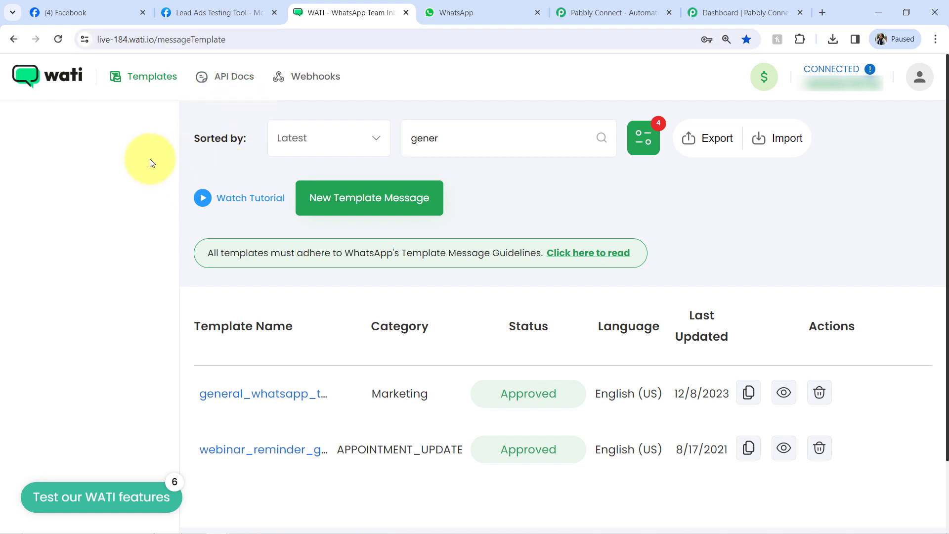
pyautogui.moveTo(113, 40); pyautogui.dragTo(252, 41)
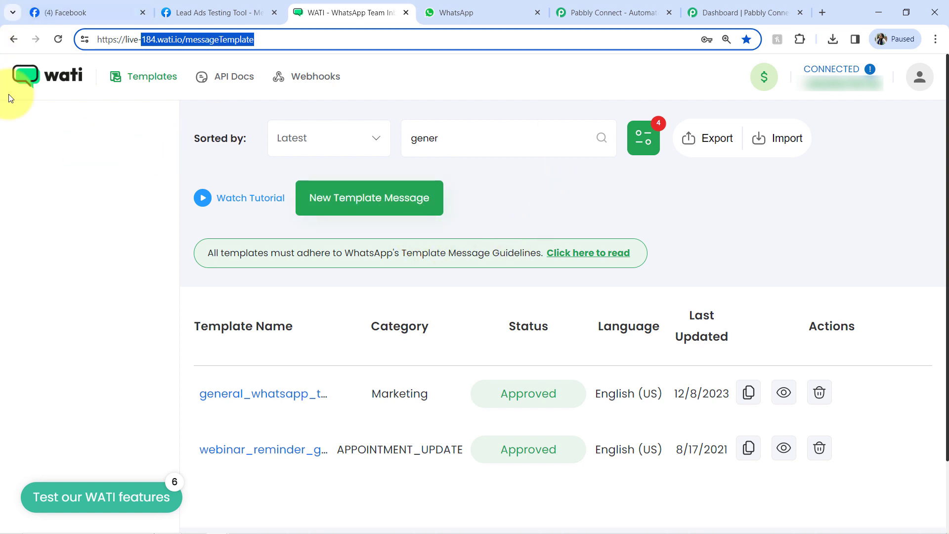
pyautogui.click(156, 147)
pyautogui.moveTo(141, 39); pyautogui.dragTo(254, 40)
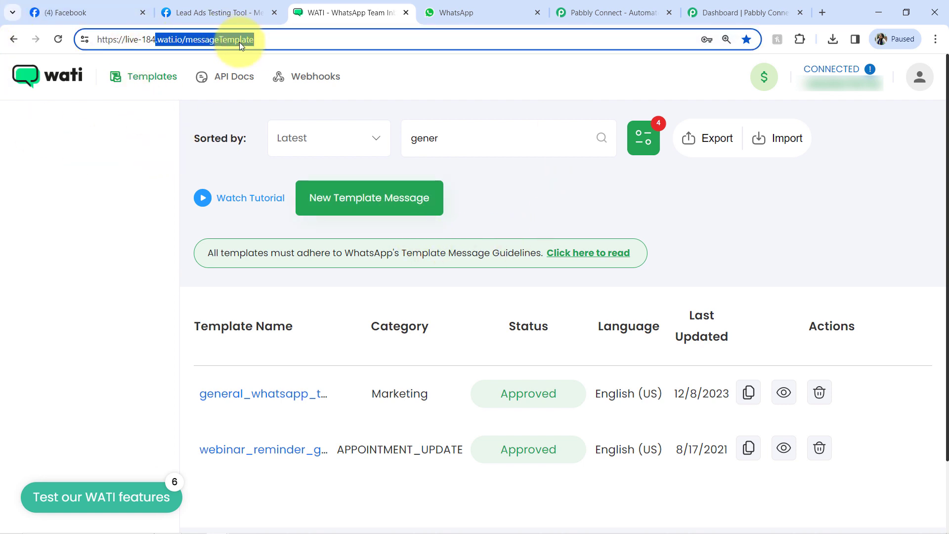
pyautogui.click(104, 167)
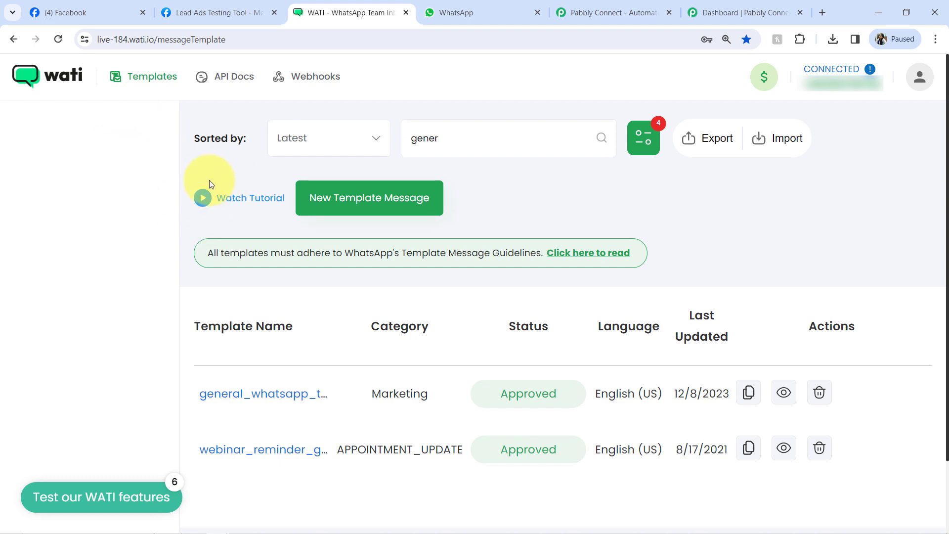
pyautogui.click(210, 5)
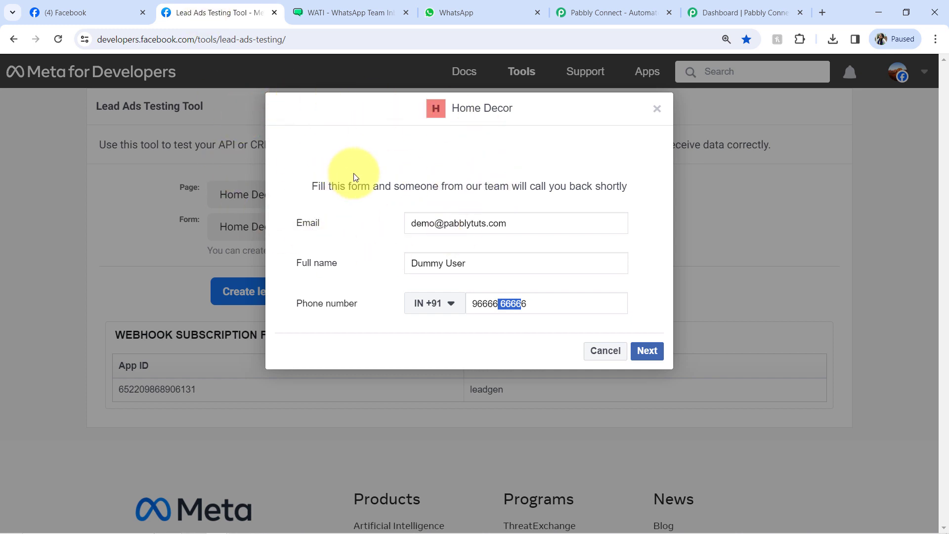
pyautogui.click(333, 7)
pyautogui.click(224, 5)
pyautogui.click(359, 5)
pyautogui.click(200, 15)
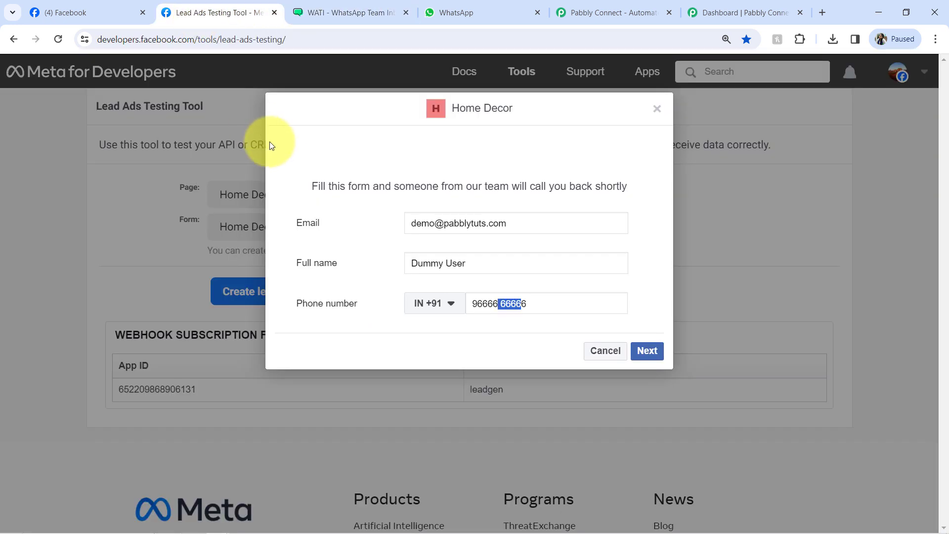
# Examine the Pabbly Connect landing page and its dashboard
pyautogui.click(604, 5)
pyautogui.moveTo(128, 39); pyautogui.dragTo(207, 33)
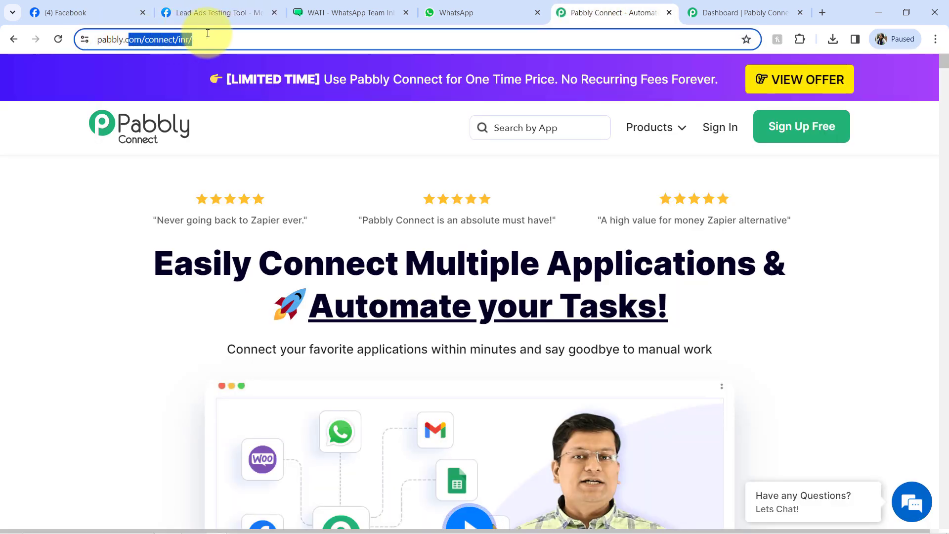
pyautogui.moveTo(193, 264); pyautogui.dragTo(570, 267)
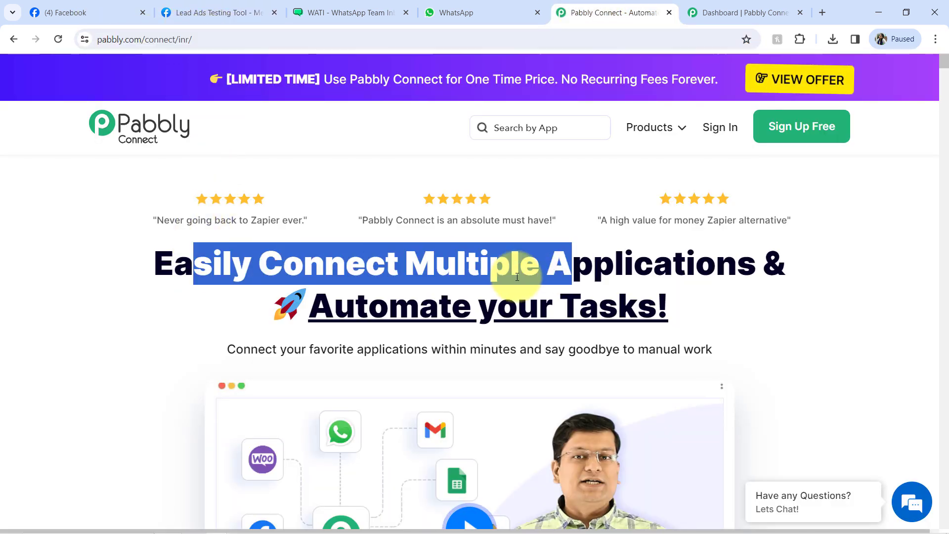
pyautogui.click(517, 277)
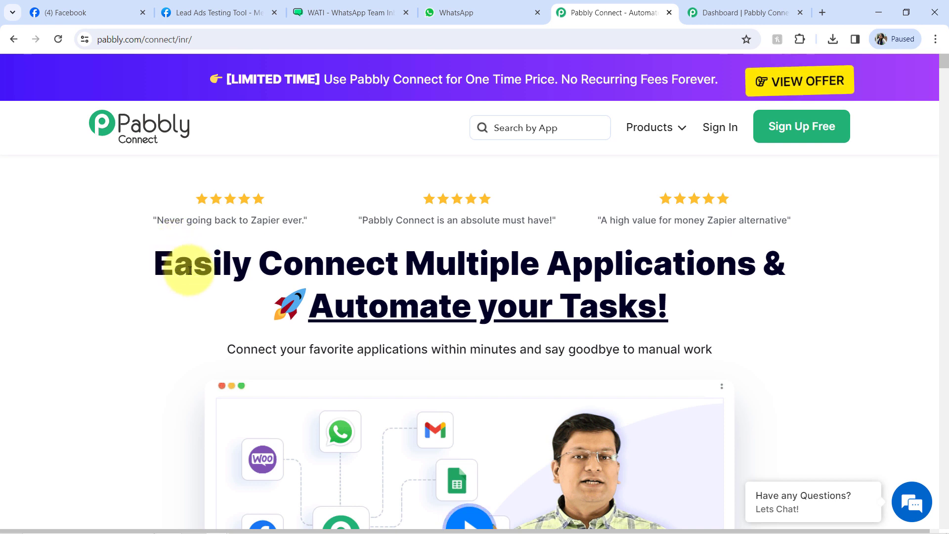
pyautogui.moveTo(193, 264); pyautogui.dragTo(798, 258)
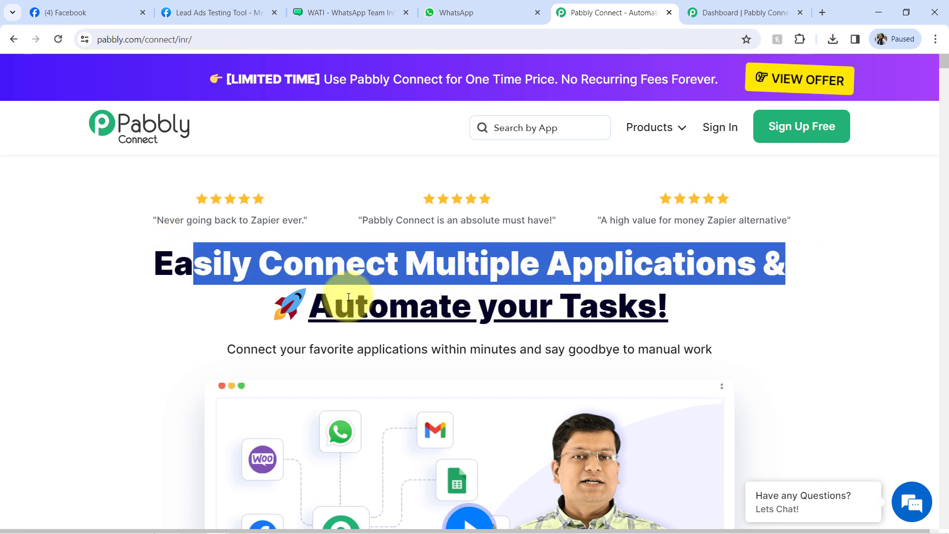
pyautogui.moveTo(356, 304); pyautogui.dragTo(689, 309)
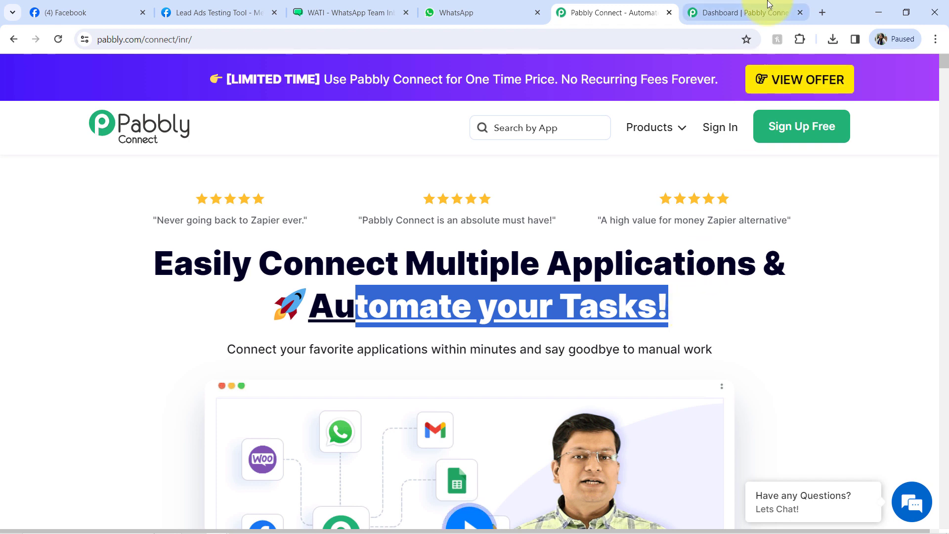
pyautogui.click(729, 9)
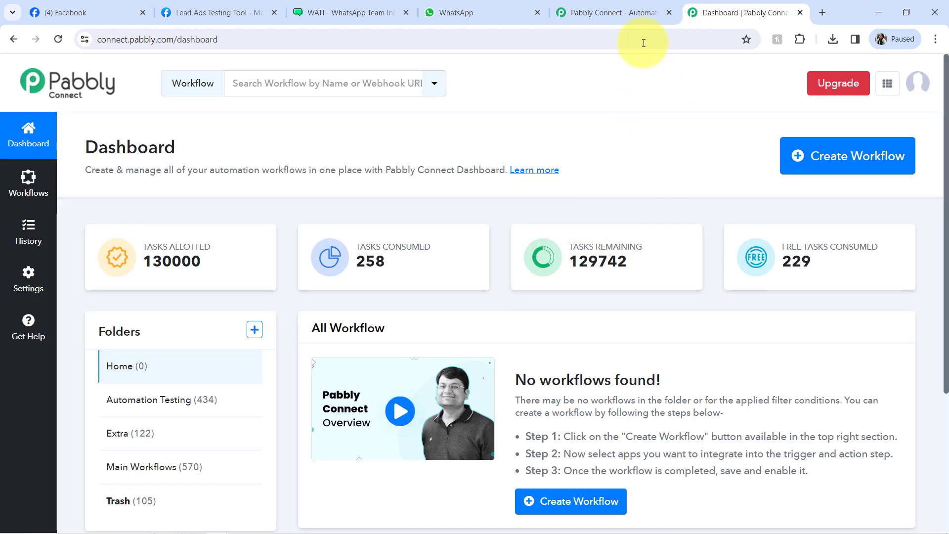
pyautogui.click(593, 12)
pyautogui.click(330, 313)
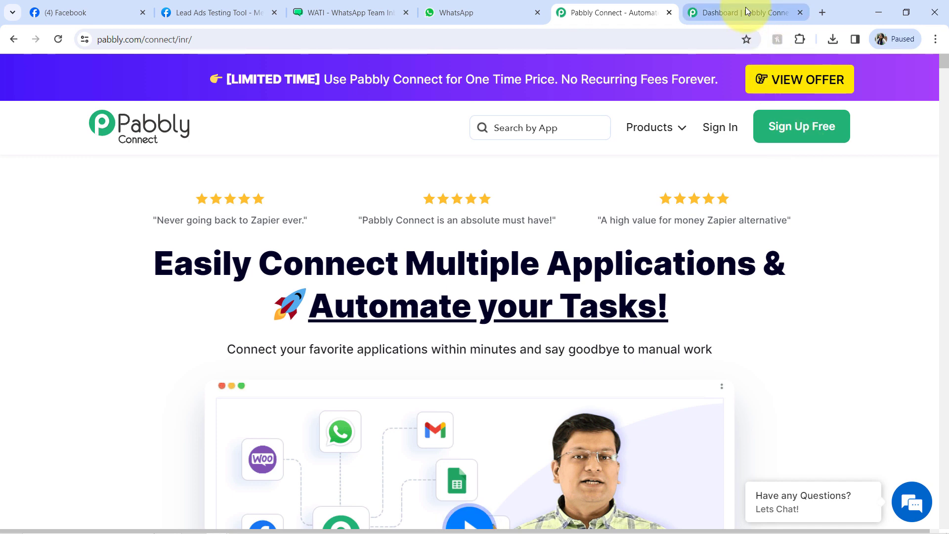
# Start a new workflow from the Pabbly Connect dashboard, named "Send Automated WhatsApp Message to your Home Decor Service Lead"
pyautogui.click(722, 12)
pyautogui.doubleClick(141, 140)
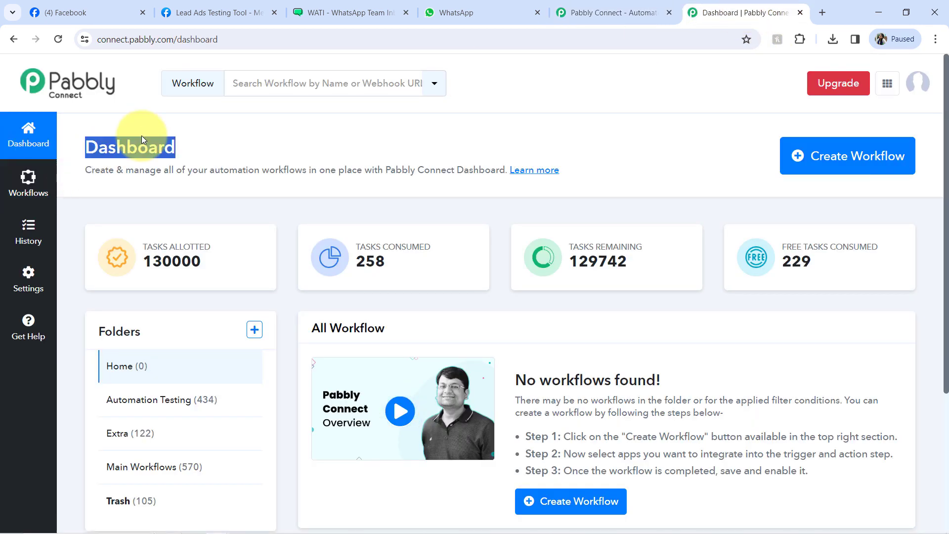
pyautogui.click(843, 156)
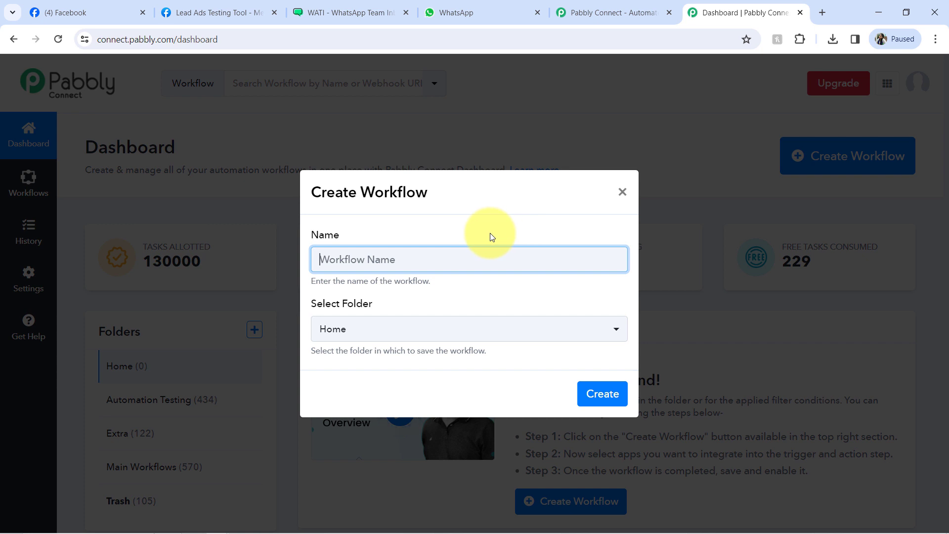
pyautogui.write('Send Automated WhatsApp Message to your Home Decor Service Lead')
pyautogui.moveTo(466, 259); pyautogui.dragTo(221, 254)
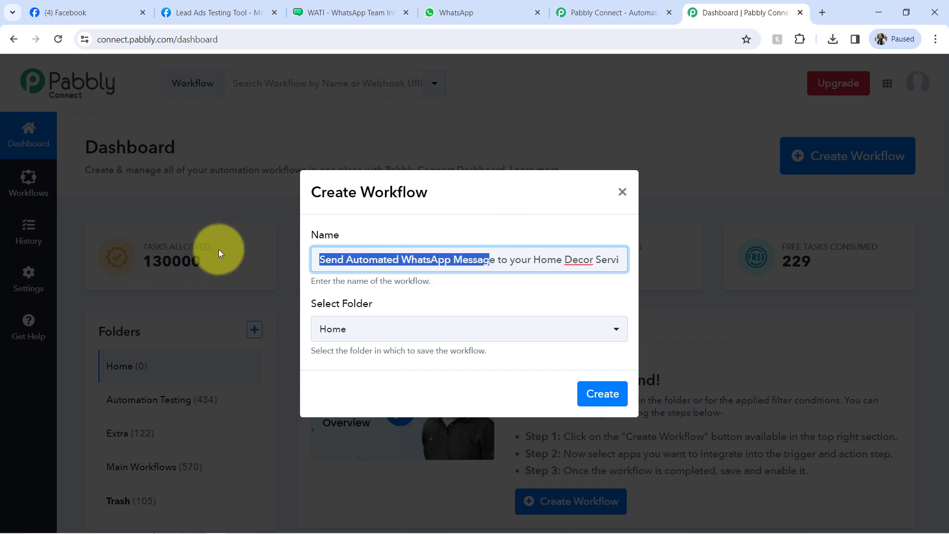
pyautogui.click(347, 264)
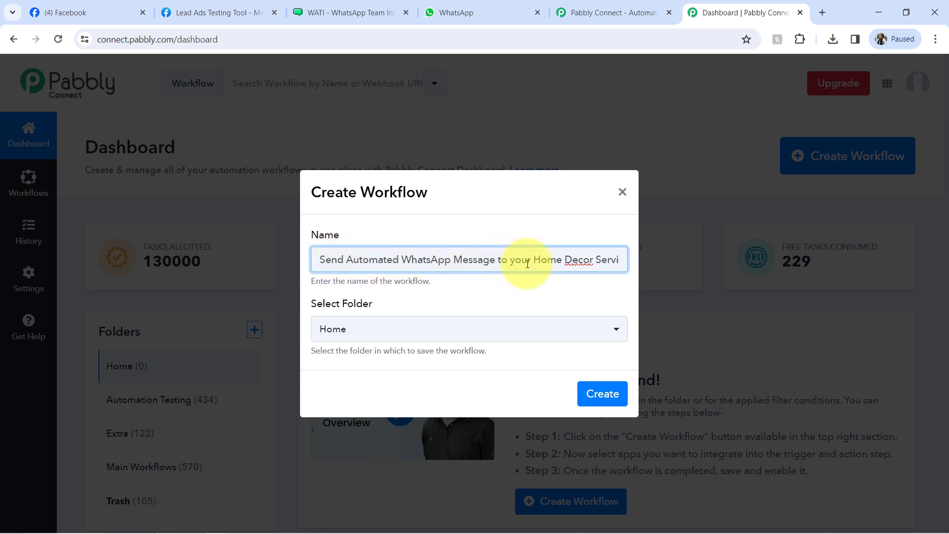
pyautogui.moveTo(527, 261); pyautogui.dragTo(595, 260)
pyautogui.click(592, 262)
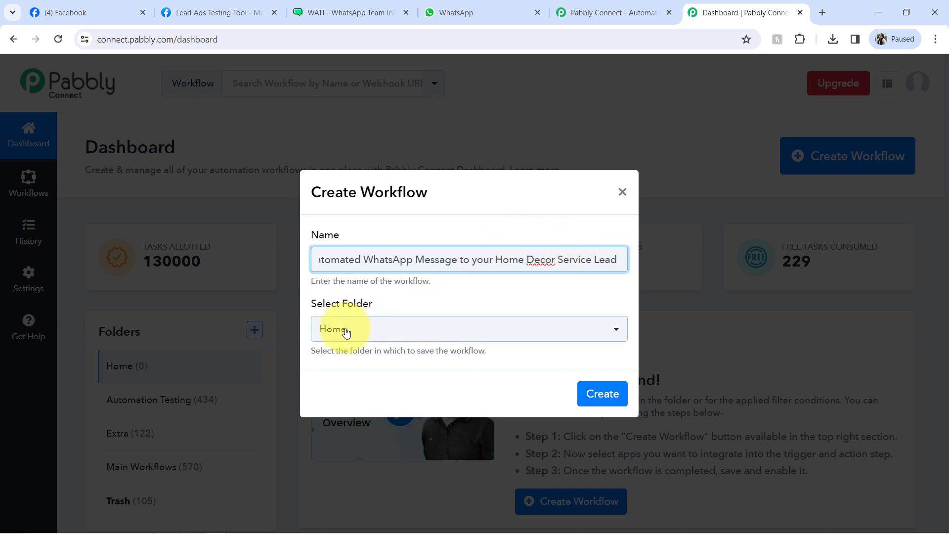
# Assign the new workflow to the Main Workflows folder and create it
pyautogui.click(402, 329)
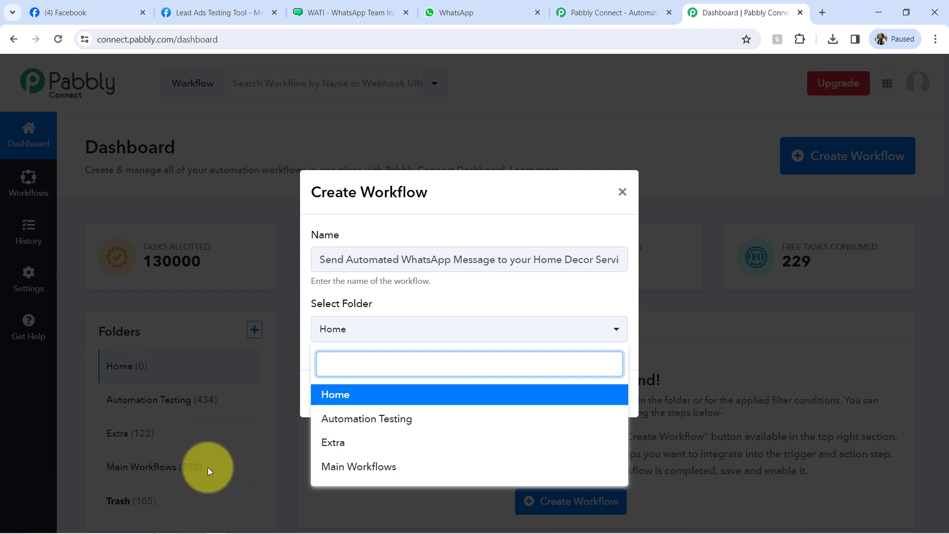
pyautogui.click(365, 468)
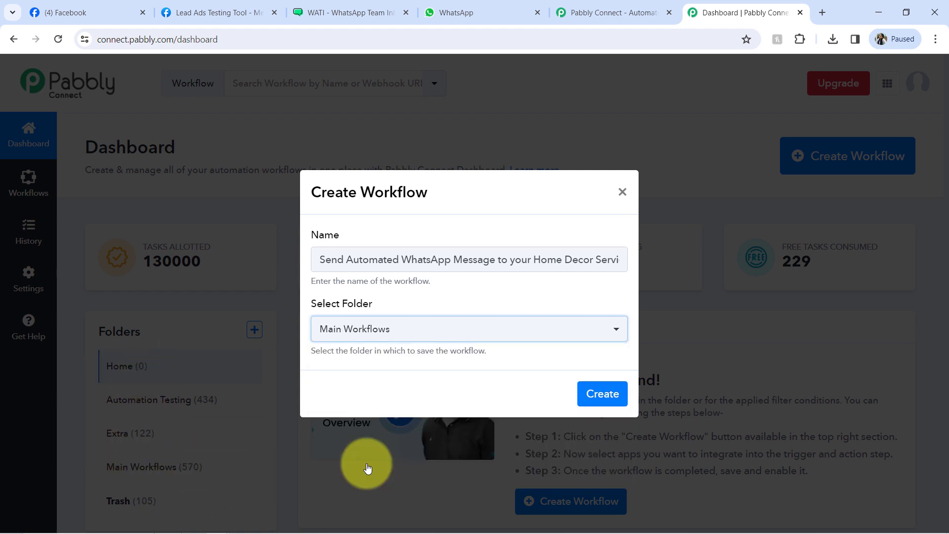
pyautogui.click(598, 394)
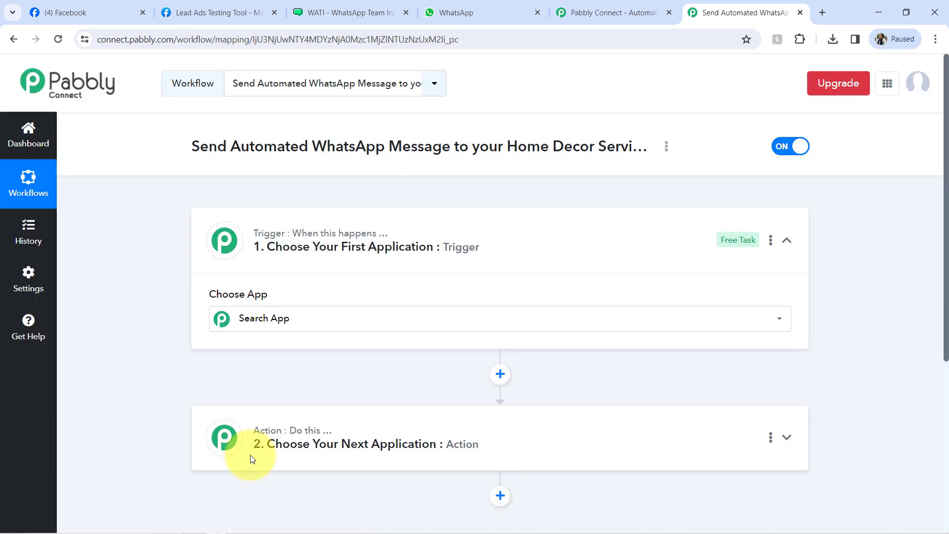
# Choose Facebook Lead Ads as the workflow's trigger application
pyautogui.click(333, 233)
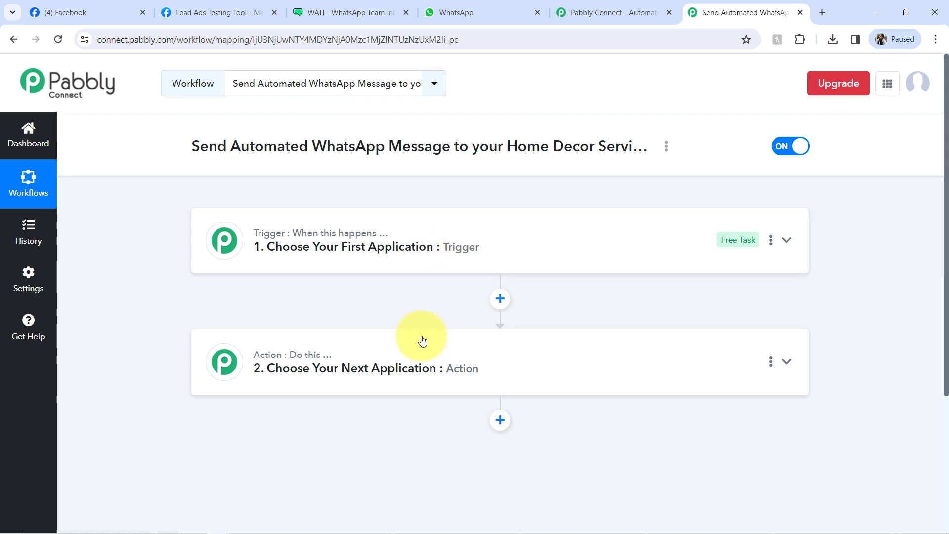
pyautogui.click(442, 251)
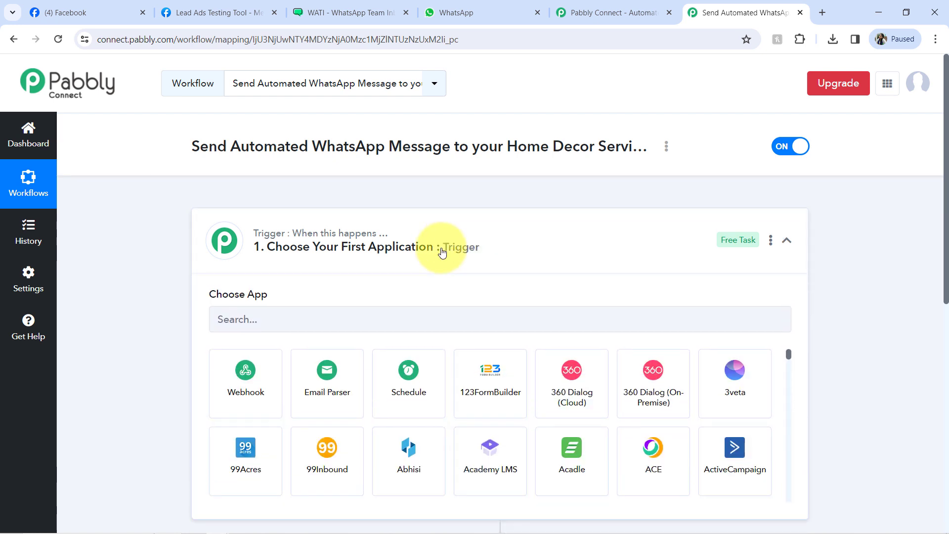
pyautogui.moveTo(232, 146); pyautogui.dragTo(564, 147)
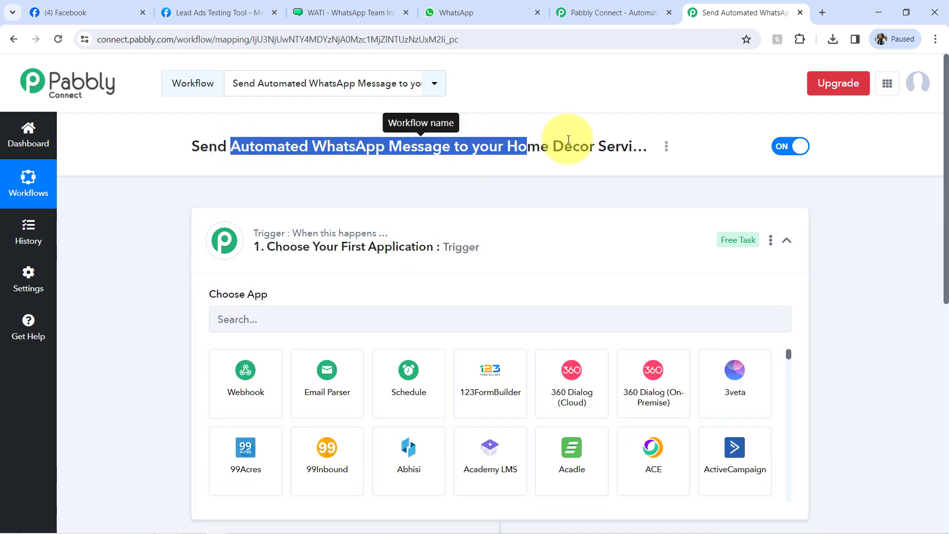
pyautogui.click(289, 323)
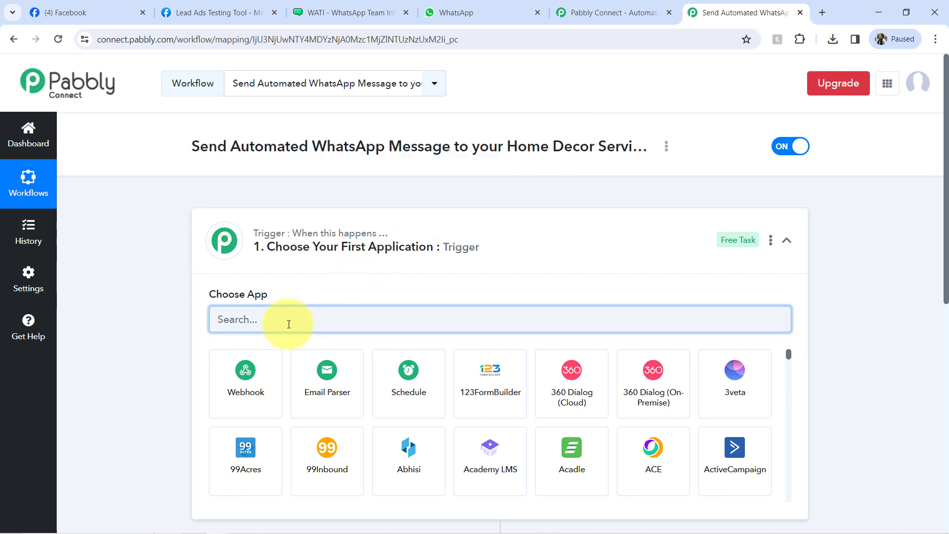
pyautogui.write('facebo')
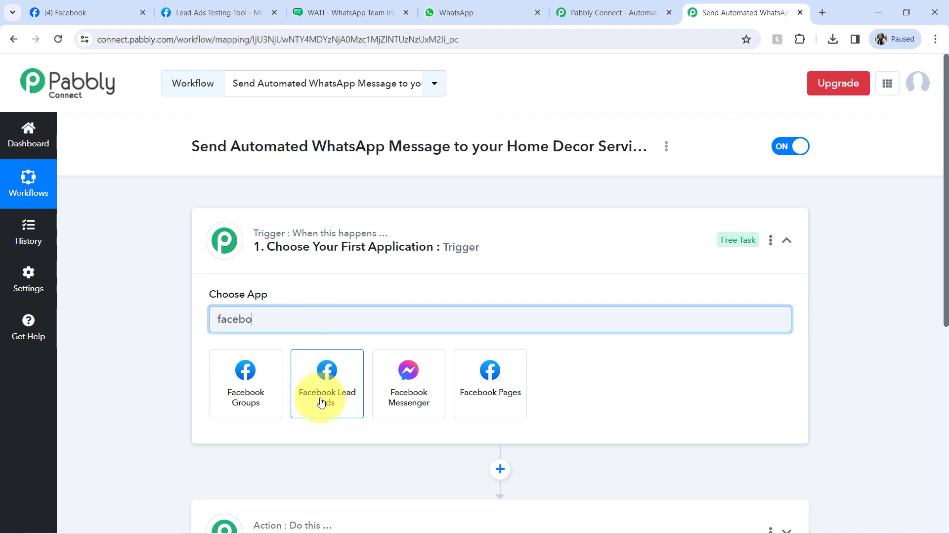
pyautogui.click(319, 395)
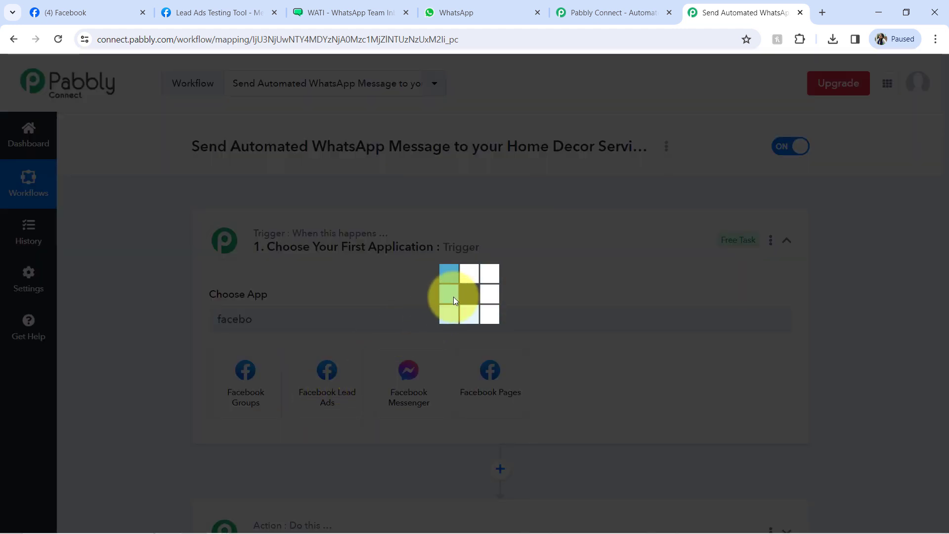
# Choose WATI as the application for the workflow's action step
pyautogui.scroll(-1, 946, 260)
pyautogui.scroll(-4, 946, 260)
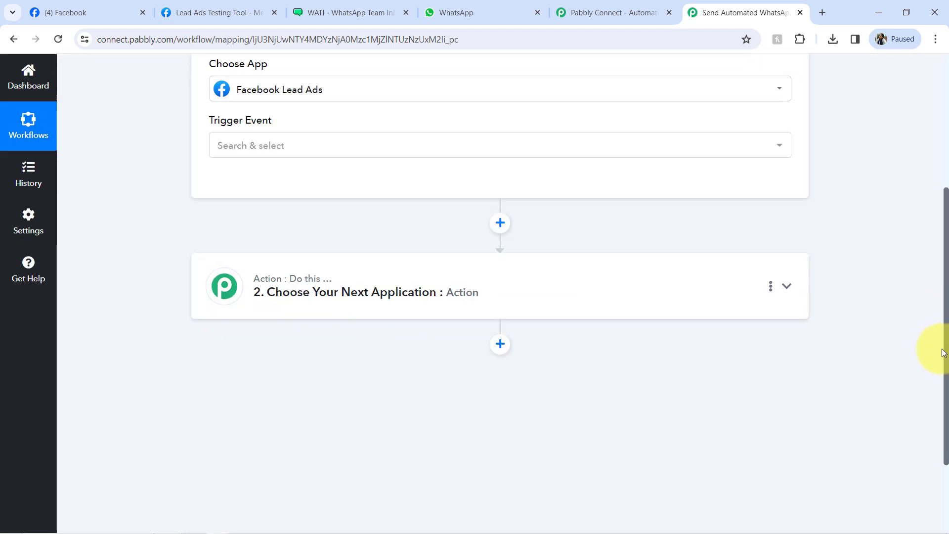
pyautogui.click(328, 291)
pyautogui.scroll(-2, 329, 294)
pyautogui.scroll(1, 330, 295)
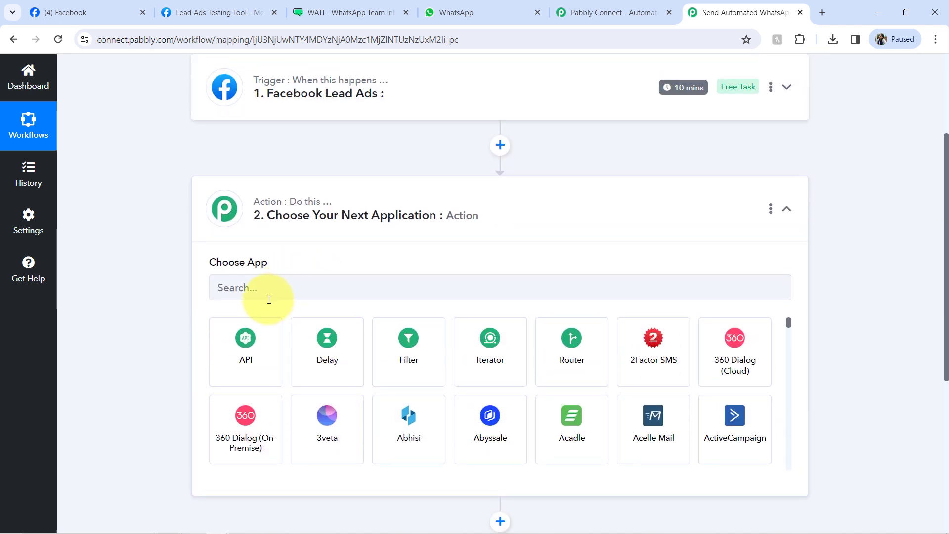
pyautogui.click(269, 299)
pyautogui.write('wati')
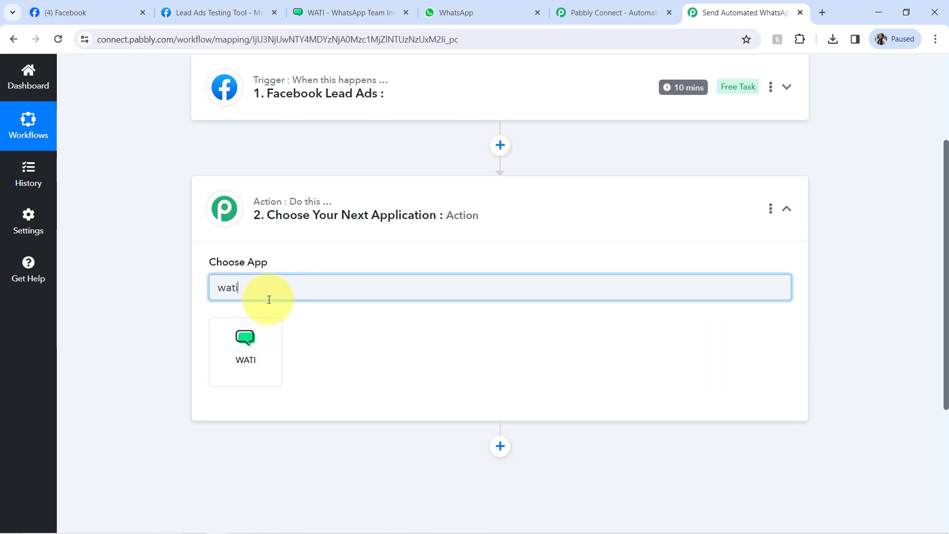
pyautogui.click(245, 337)
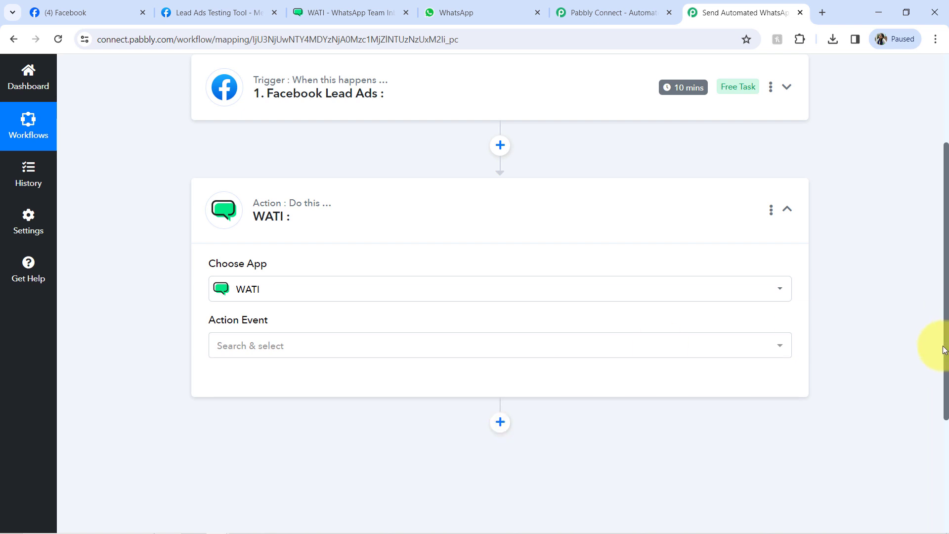
pyautogui.moveTo(945, 361); pyautogui.dragTo(934, 223)
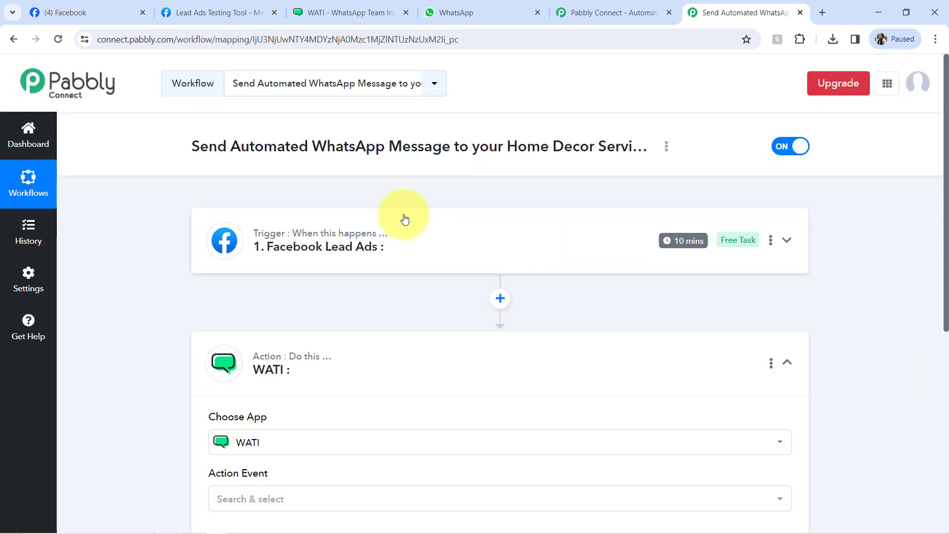
pyautogui.moveTo(341, 151); pyautogui.dragTo(572, 151)
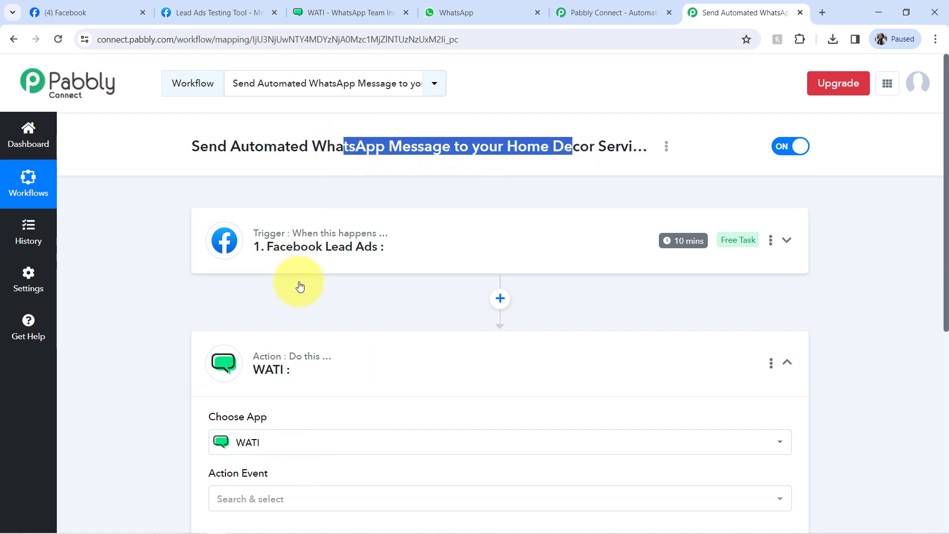
# Collapse the WATI action, expand the Facebook Lead Ads trigger and set its trigger event to New Lead (Instant)
pyautogui.click(276, 352)
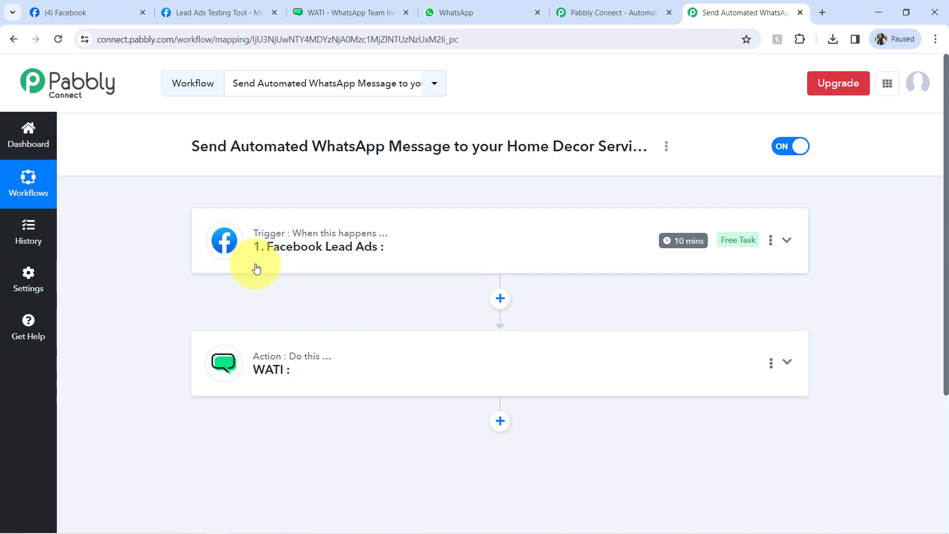
pyautogui.click(312, 236)
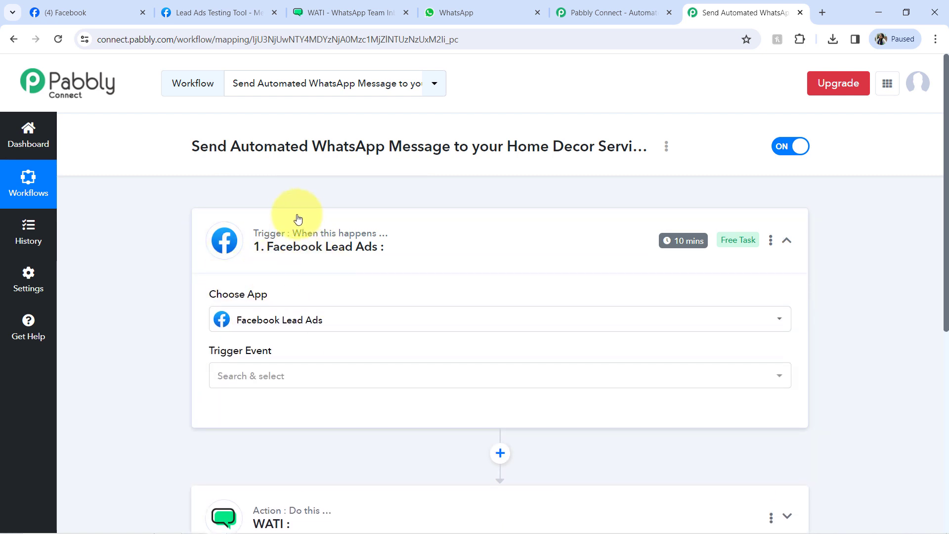
pyautogui.click(250, 379)
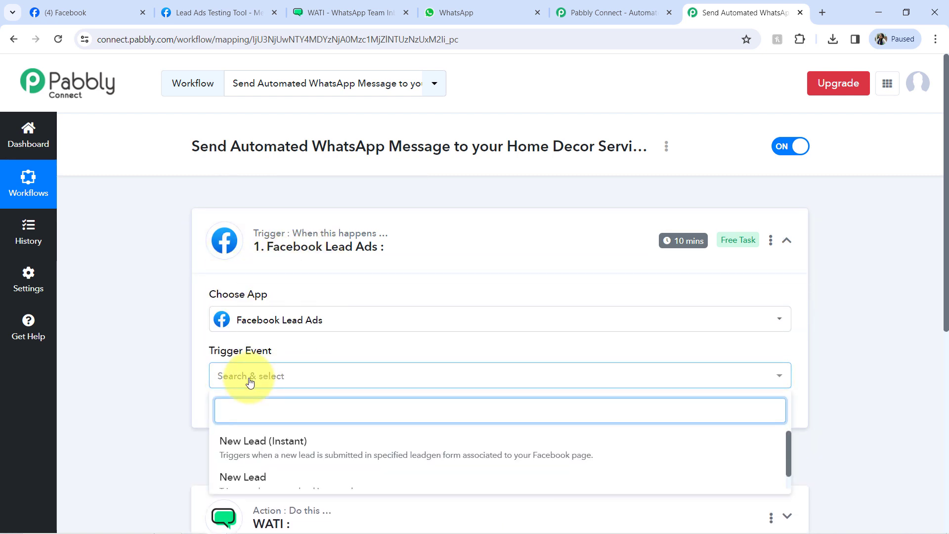
pyautogui.click(205, 12)
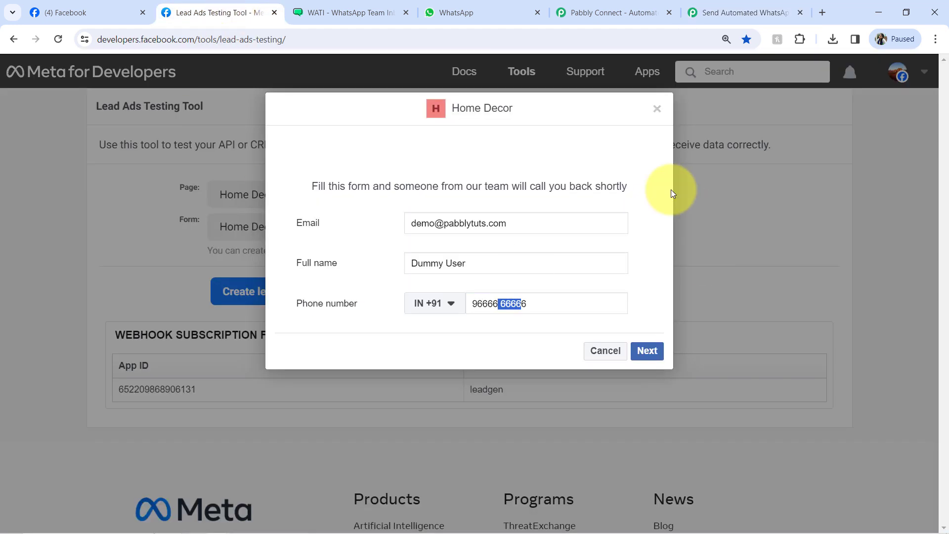
pyautogui.click(701, 11)
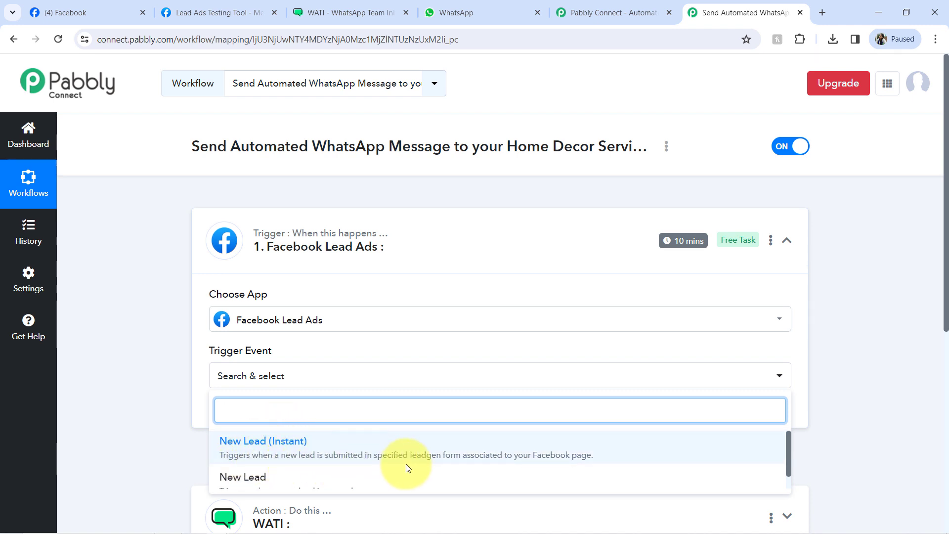
pyautogui.click(497, 455)
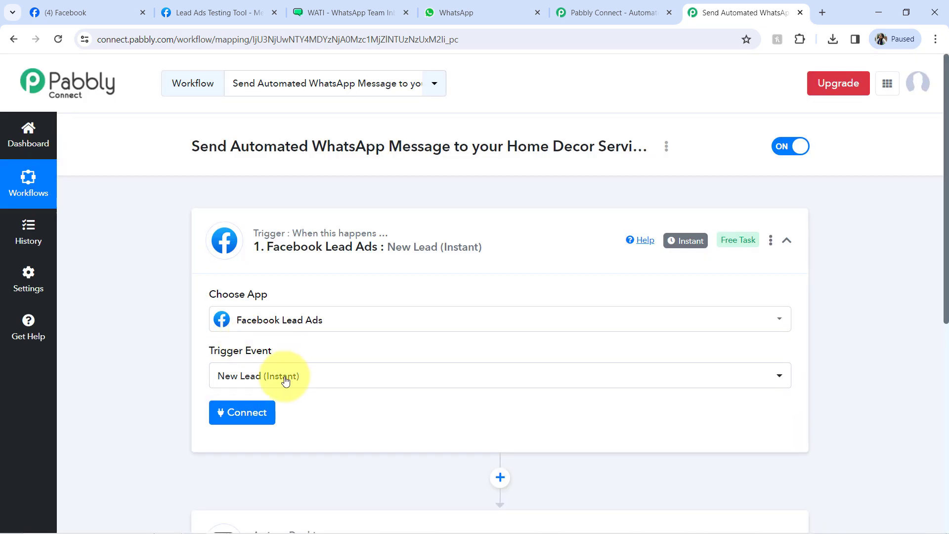
# Connect the trigger to Facebook Lead Ads by adding a new connection and authorizing the account
pyautogui.click(242, 415)
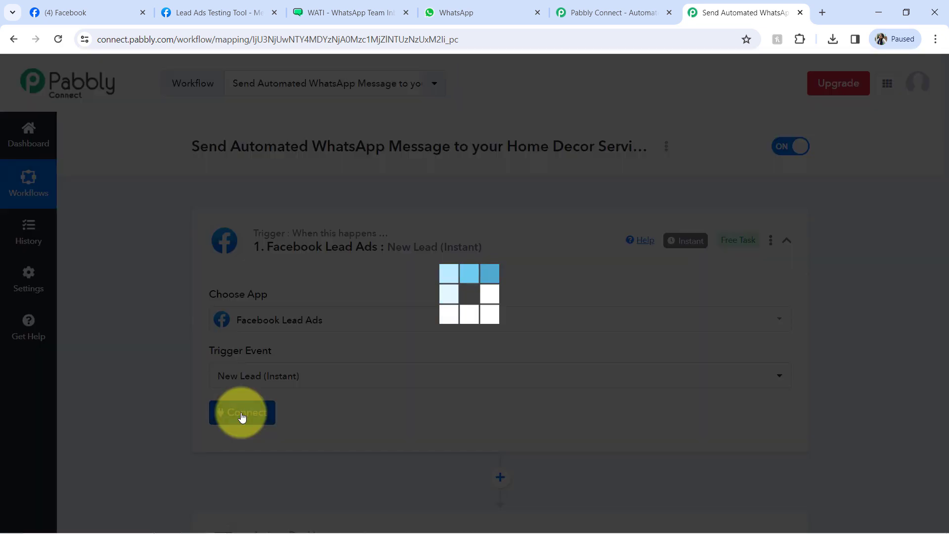
pyautogui.click(469, 187)
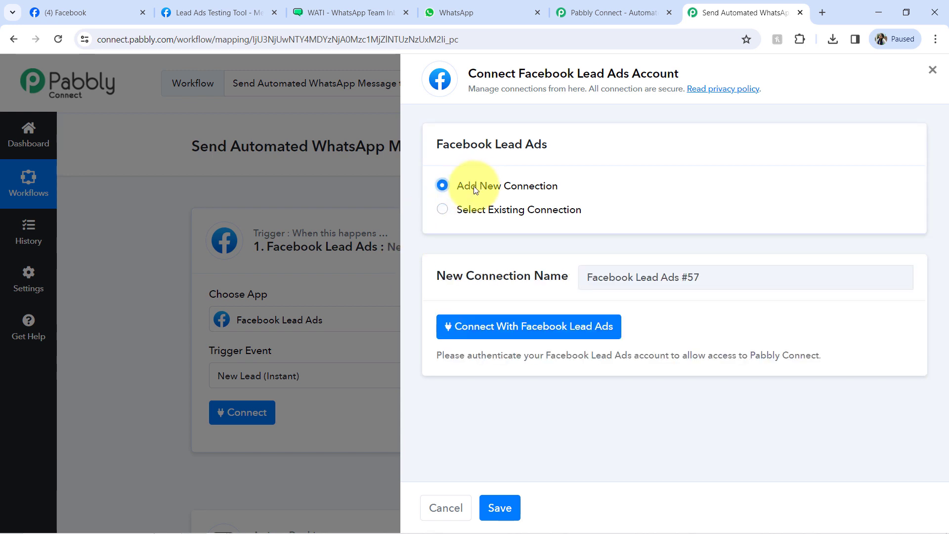
pyautogui.click(487, 334)
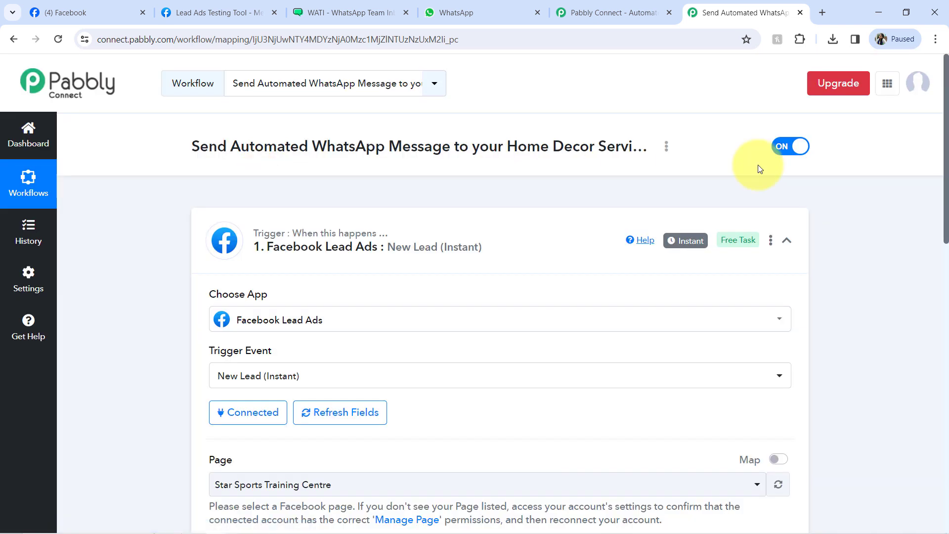
# Set the trigger's Facebook page to Home Decor, checking the page name against the lead ads testing form and the Facebook page
pyautogui.moveTo(946, 145); pyautogui.dragTo(939, 261)
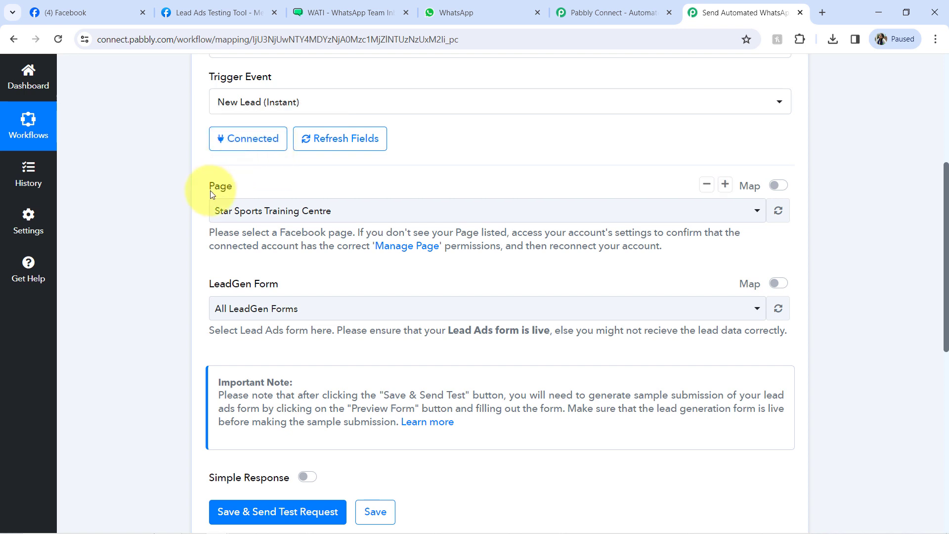
pyautogui.click(247, 213)
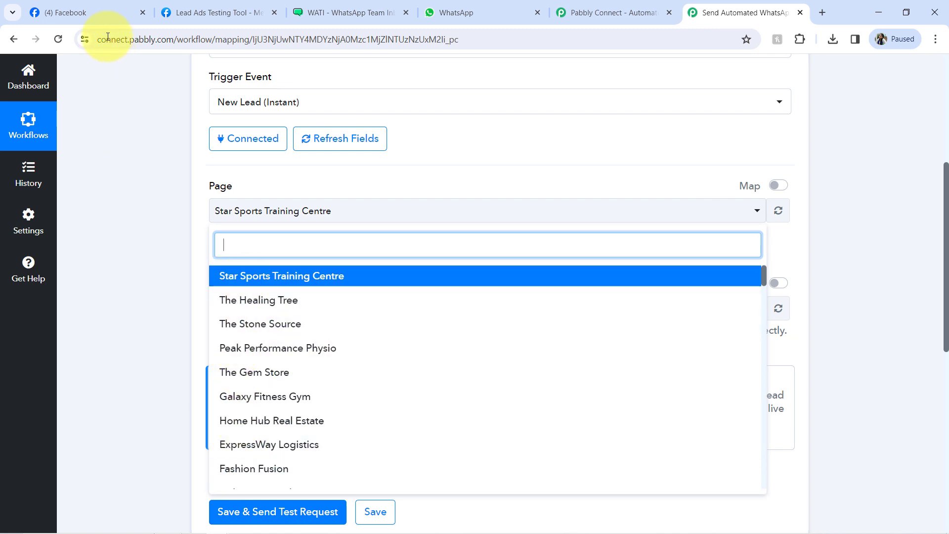
pyautogui.click(197, 7)
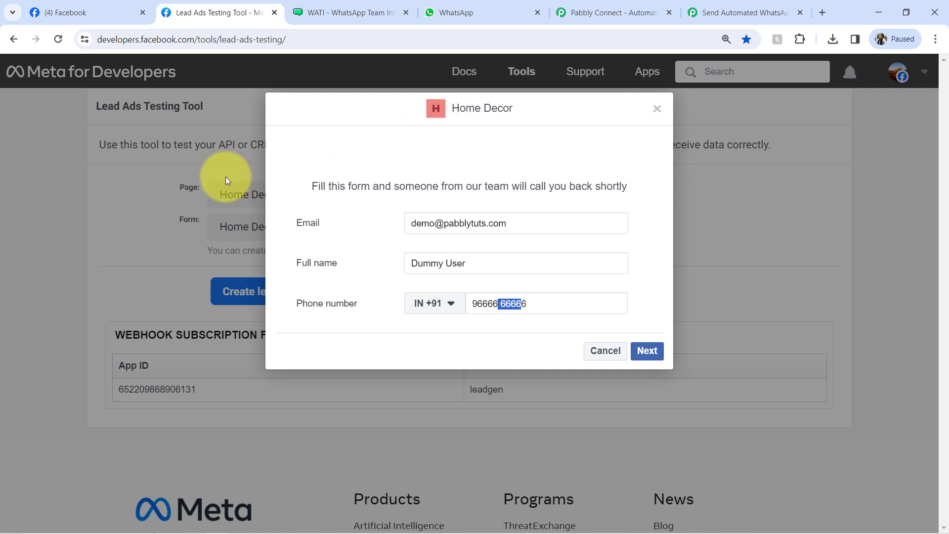
pyautogui.click(55, 12)
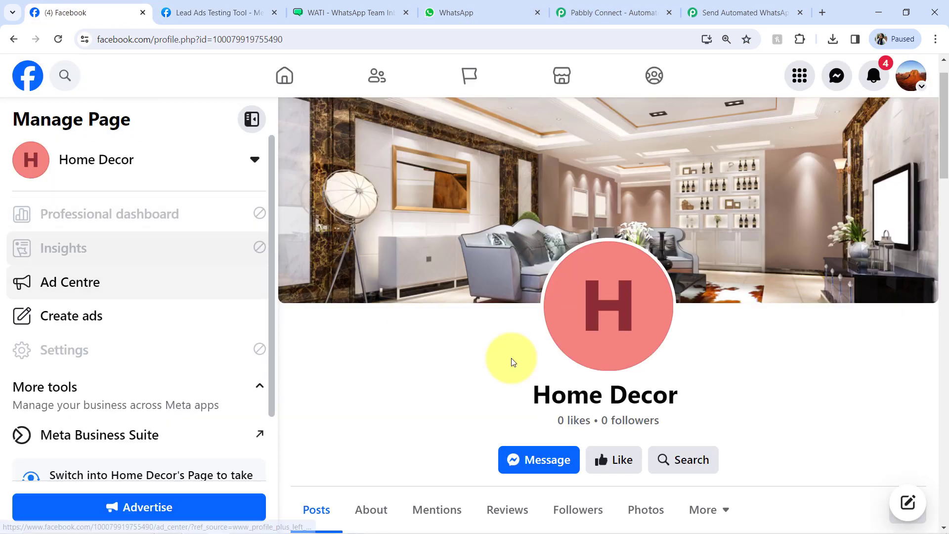
pyautogui.click(726, 12)
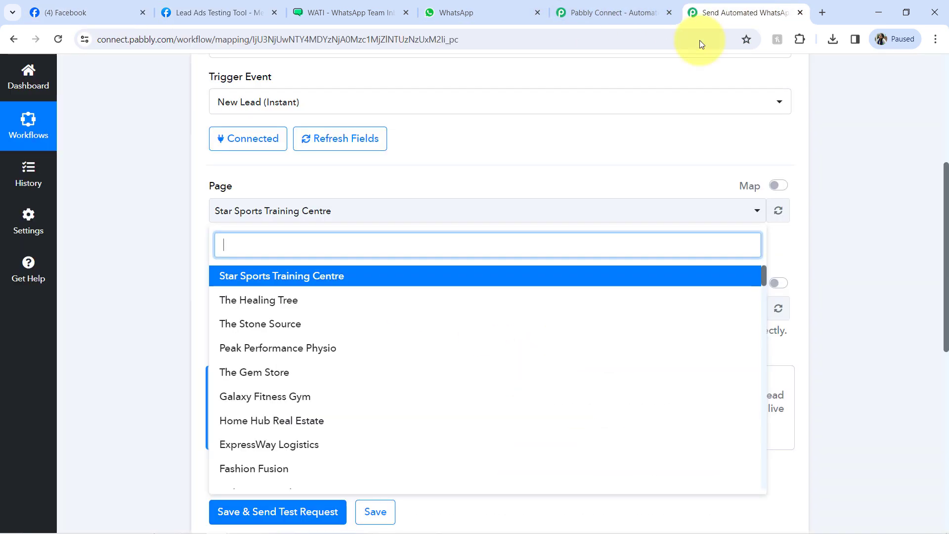
pyautogui.write('home')
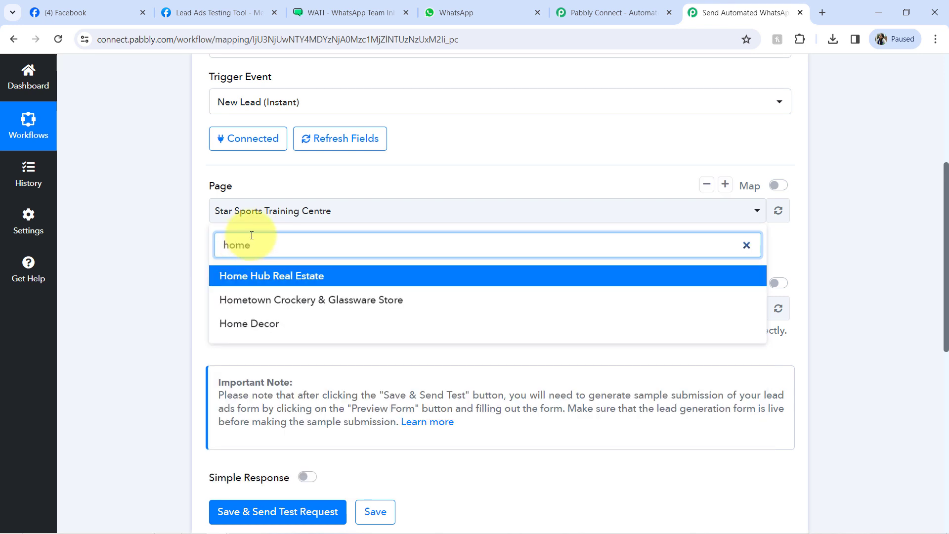
pyautogui.click(259, 322)
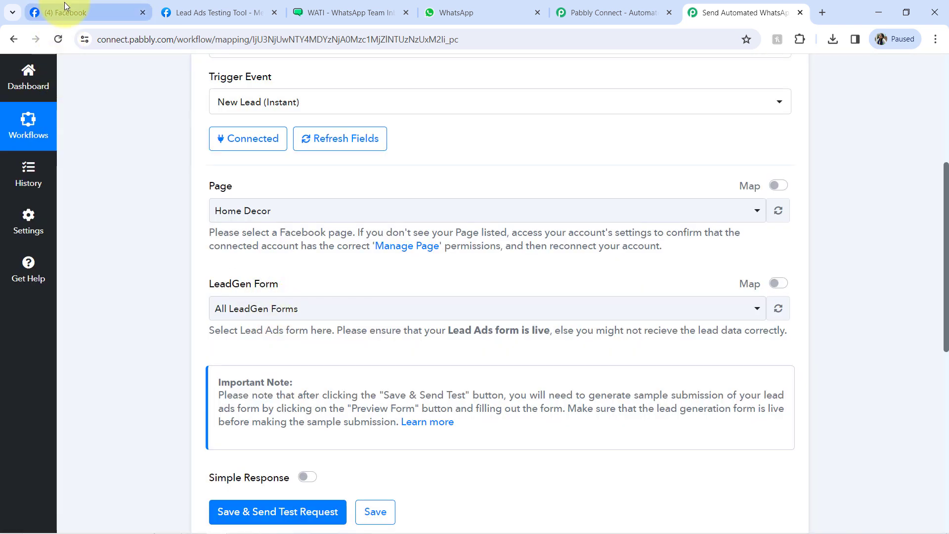
# Open Meta Business Suite from the Home Decor Facebook page and examine its list of instant lead ads forms
pyautogui.click(63, 12)
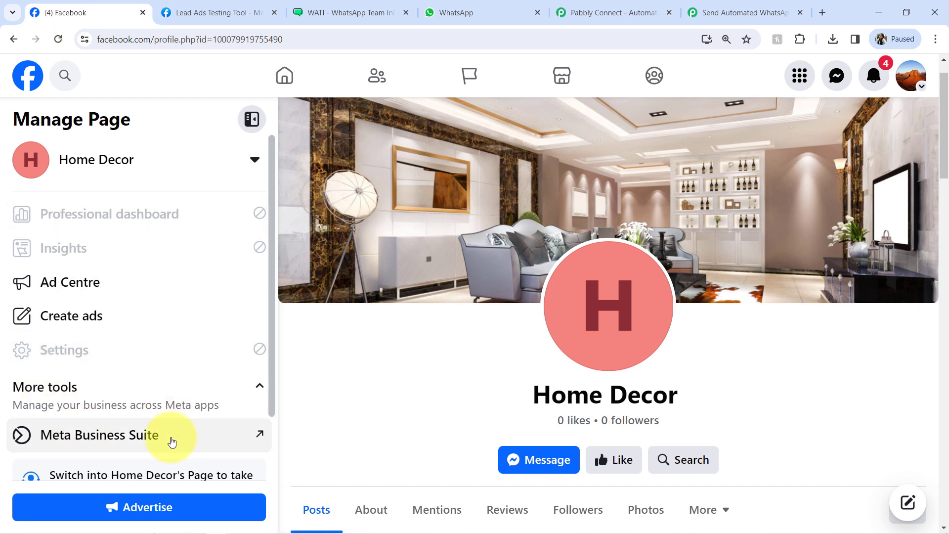
pyautogui.click(227, 438)
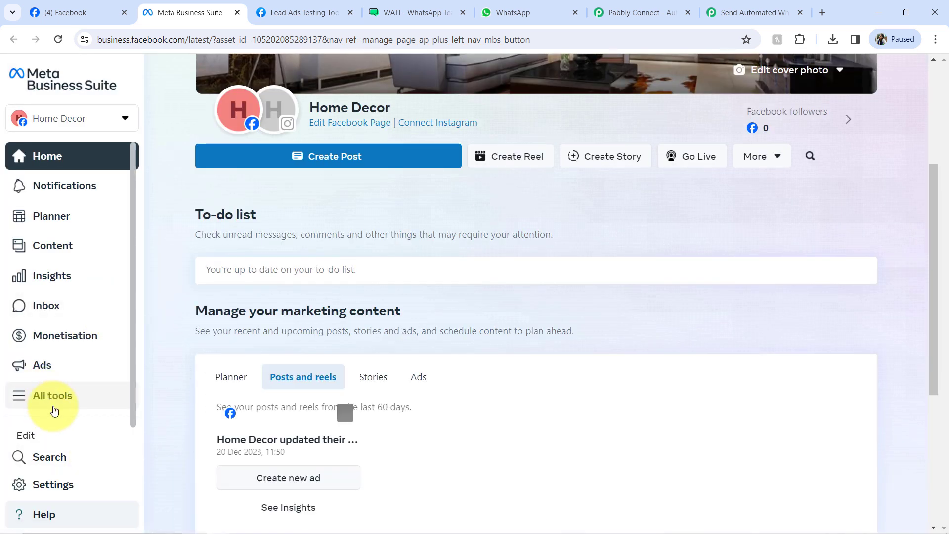
pyautogui.click(53, 395)
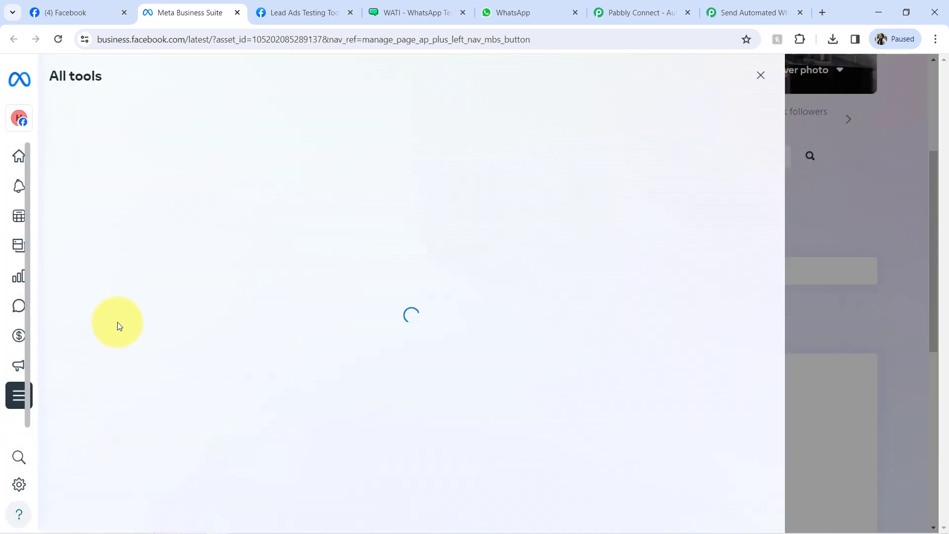
pyautogui.scroll(-1, 442, 376)
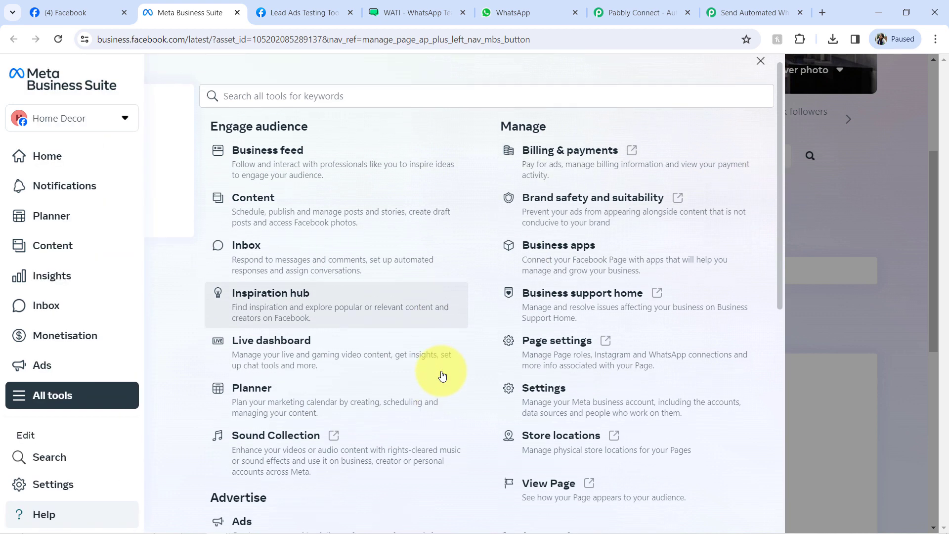
pyautogui.scroll(-3, 443, 375)
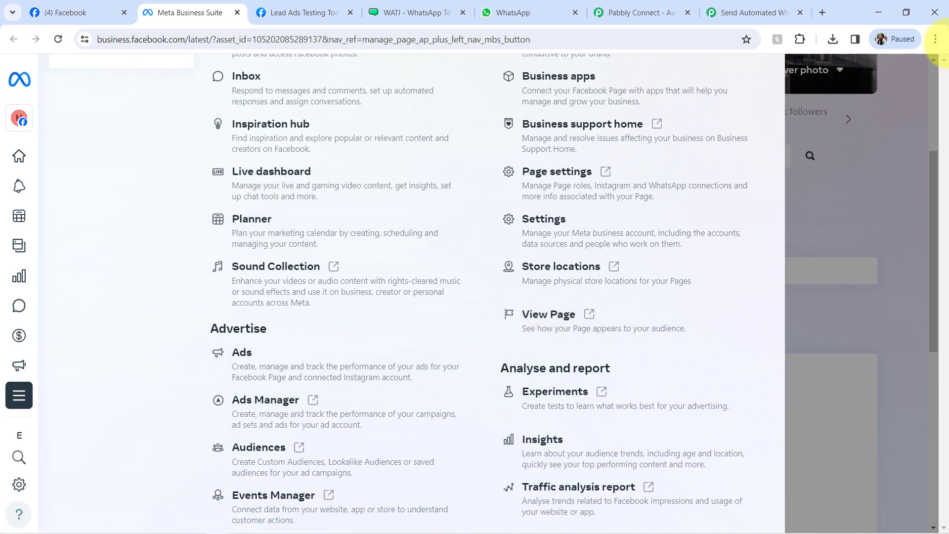
pyautogui.click(935, 39)
pyautogui.click(593, 239)
pyautogui.scroll(3, 476, 349)
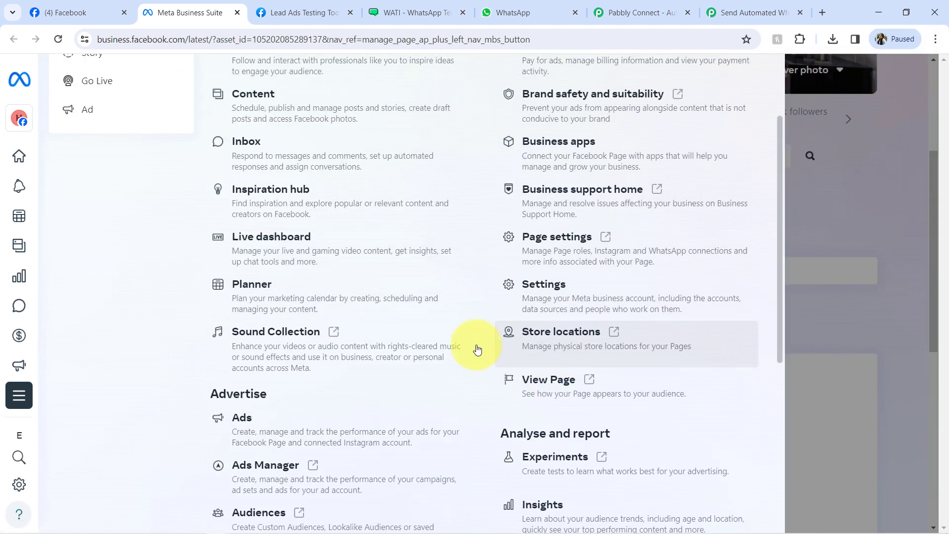
pyautogui.scroll(-5, 280, 450)
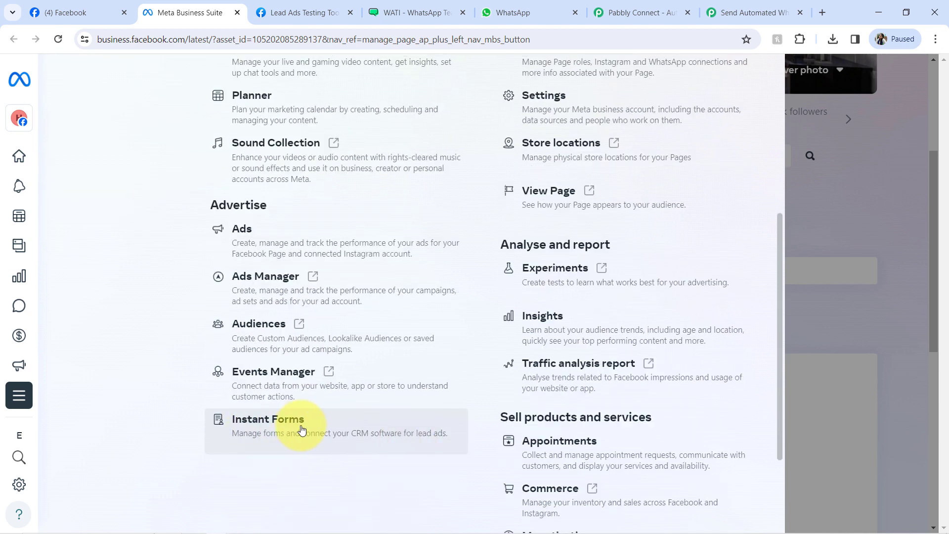
pyautogui.click(301, 428)
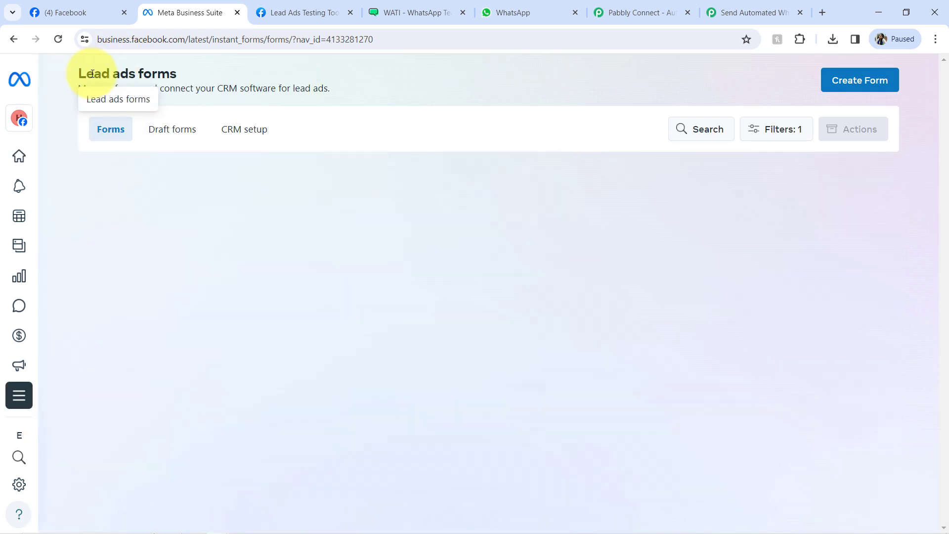
pyautogui.moveTo(95, 73); pyautogui.dragTo(162, 74)
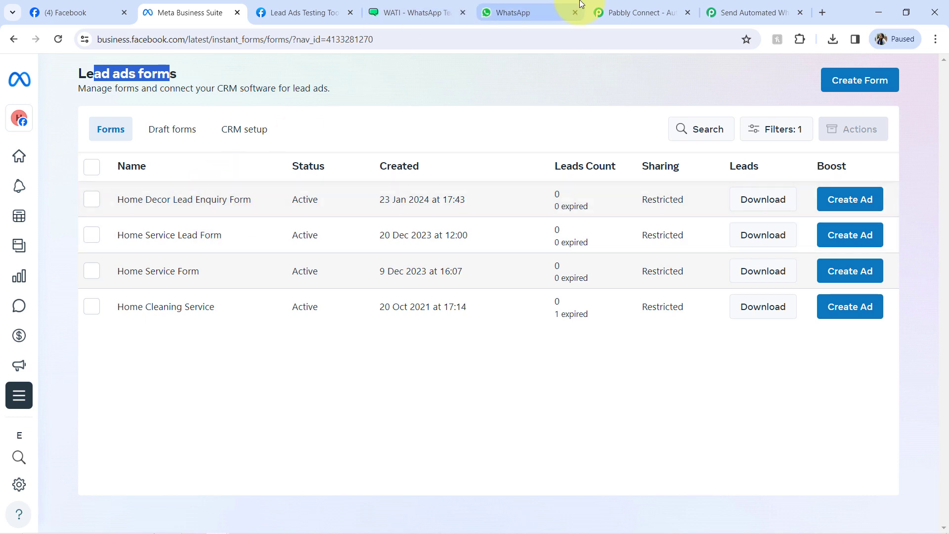
# Return to the Pabbly Connect workflow and choose Home Decor Lead Enquiry Form as the trigger's LeadGen form
pyautogui.click(729, 12)
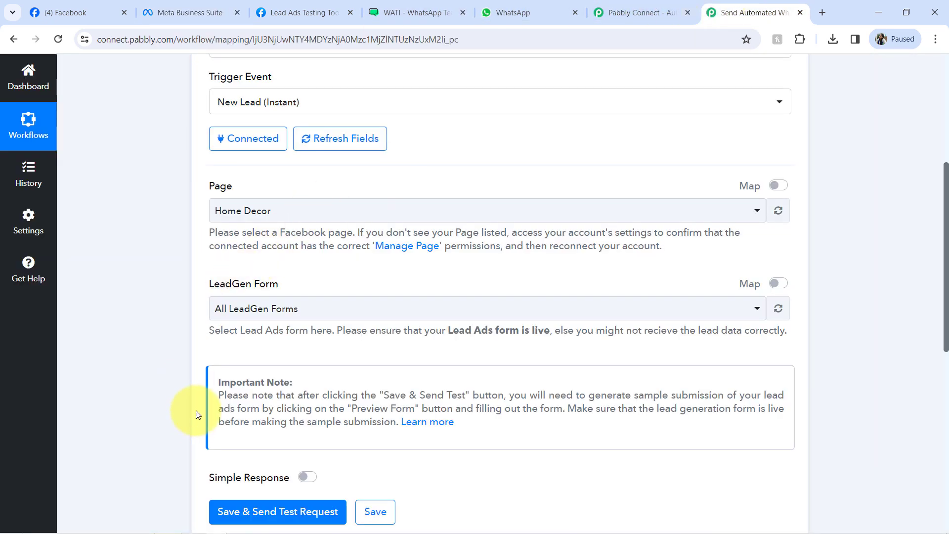
pyautogui.click(232, 309)
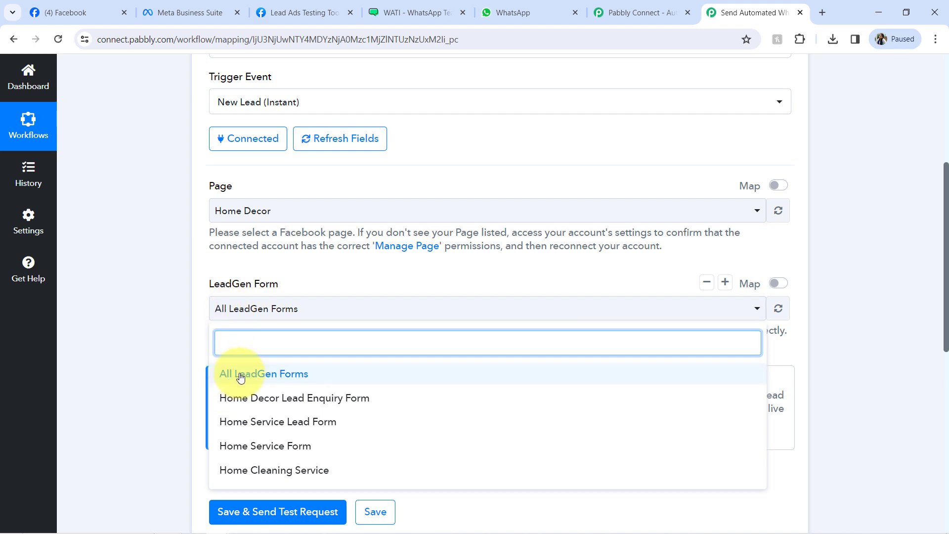
pyautogui.click(257, 396)
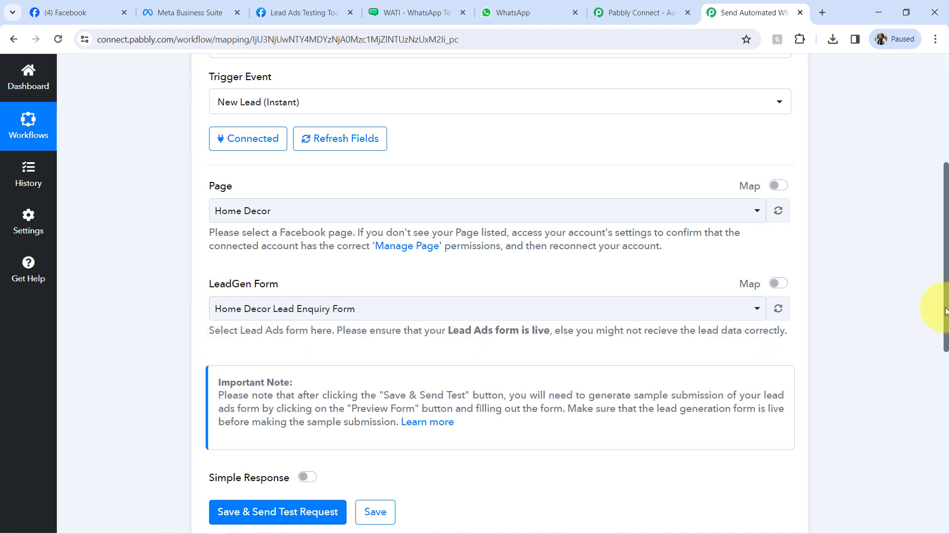
# Save the Facebook Lead Ads trigger and send a test request to start listening for a webhook response
pyautogui.scroll(-3, 945, 310)
pyautogui.click(290, 389)
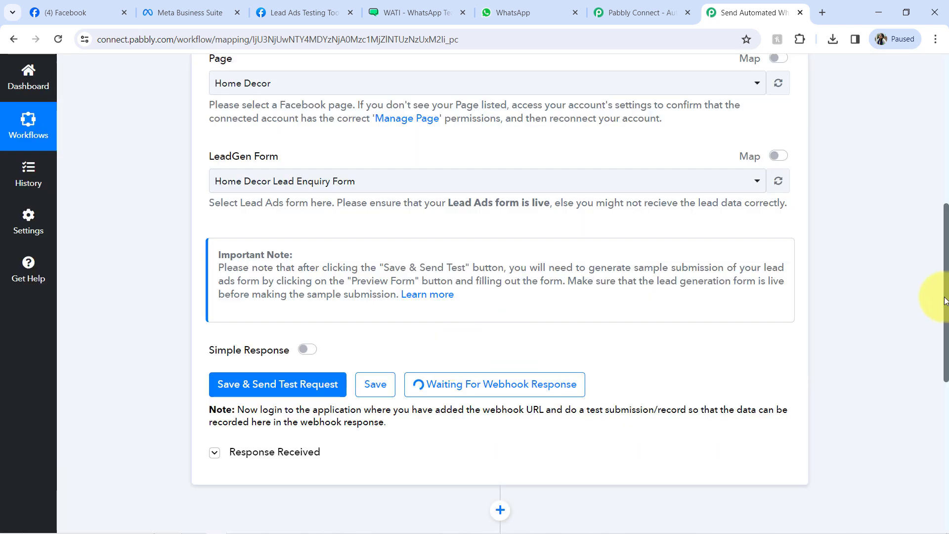
pyautogui.scroll(3, 941, 296)
pyautogui.scroll(-1, 934, 277)
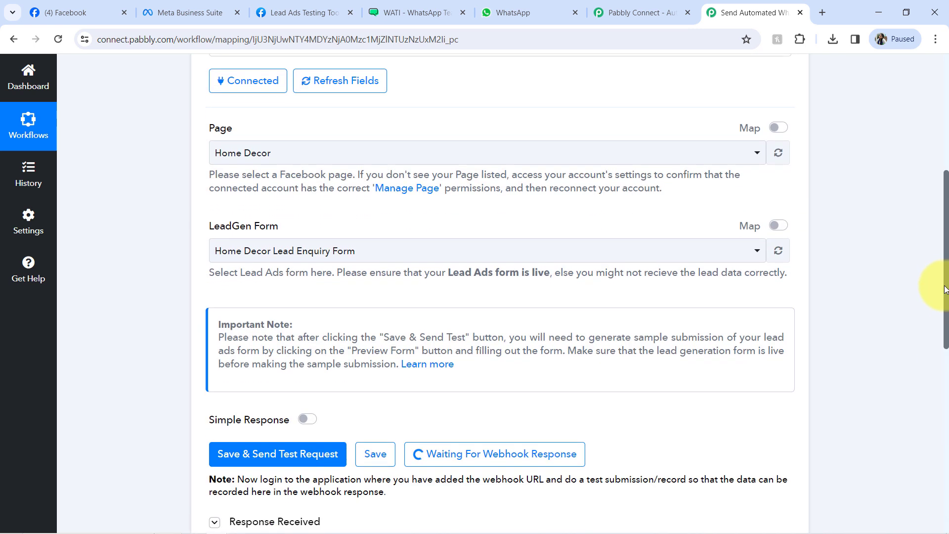
pyautogui.scroll(-3, 942, 302)
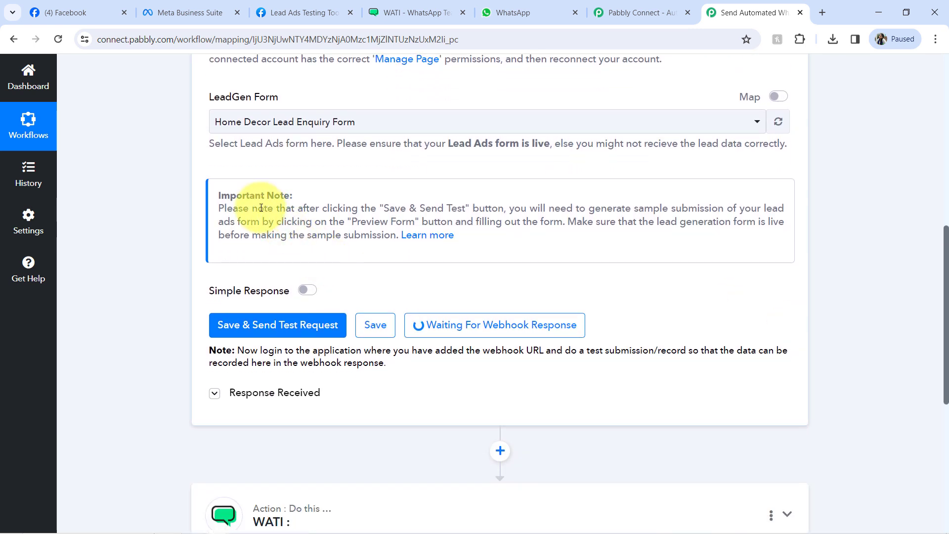
# Read the trigger's important note about generating a sample submission from a live form and open its linked help thread
pyautogui.moveTo(252, 208); pyautogui.dragTo(252, 236)
pyautogui.click(260, 232)
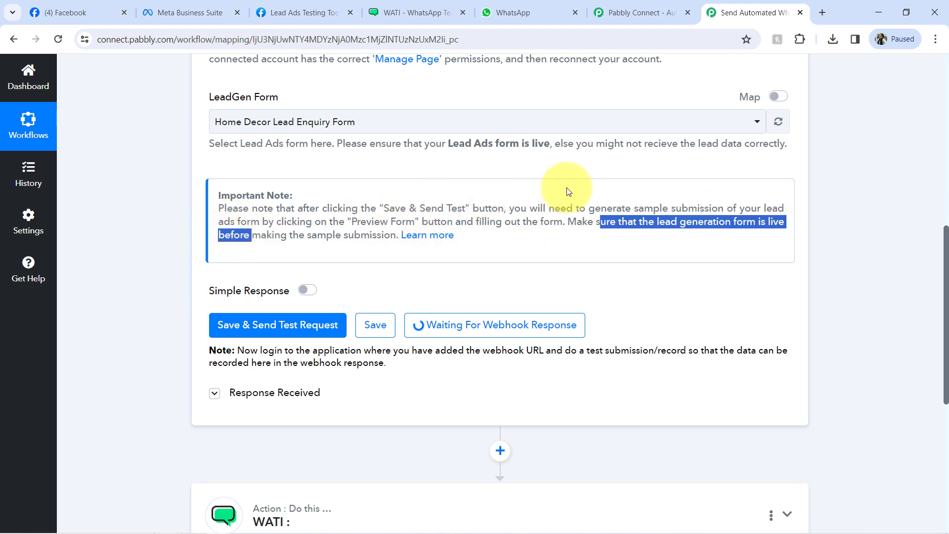
pyautogui.click(603, 205)
pyautogui.moveTo(607, 209); pyautogui.dragTo(788, 208)
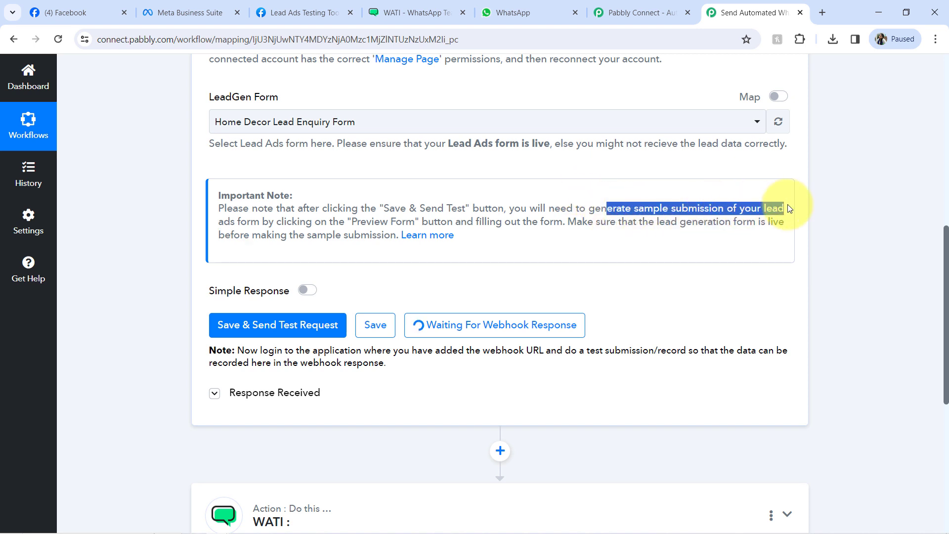
pyautogui.moveTo(670, 221); pyautogui.dragTo(781, 224)
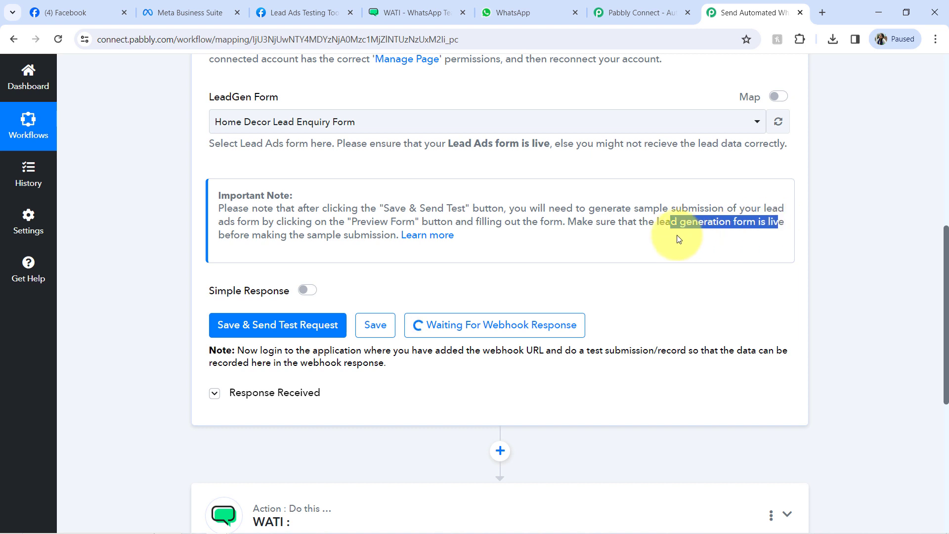
pyautogui.click(438, 239)
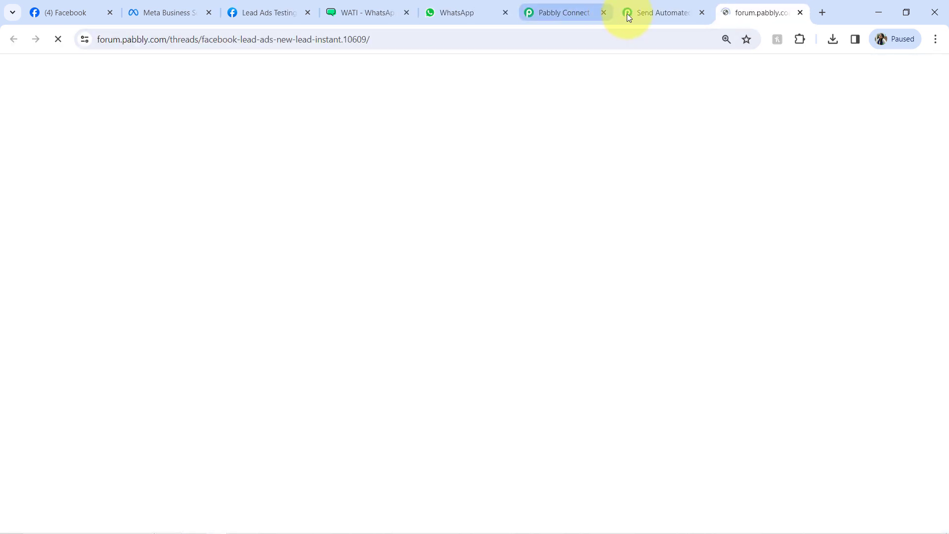
# Find the Facebook Lead Ads testing tool link in the Pabbly forum thread and open it
pyautogui.click(627, 13)
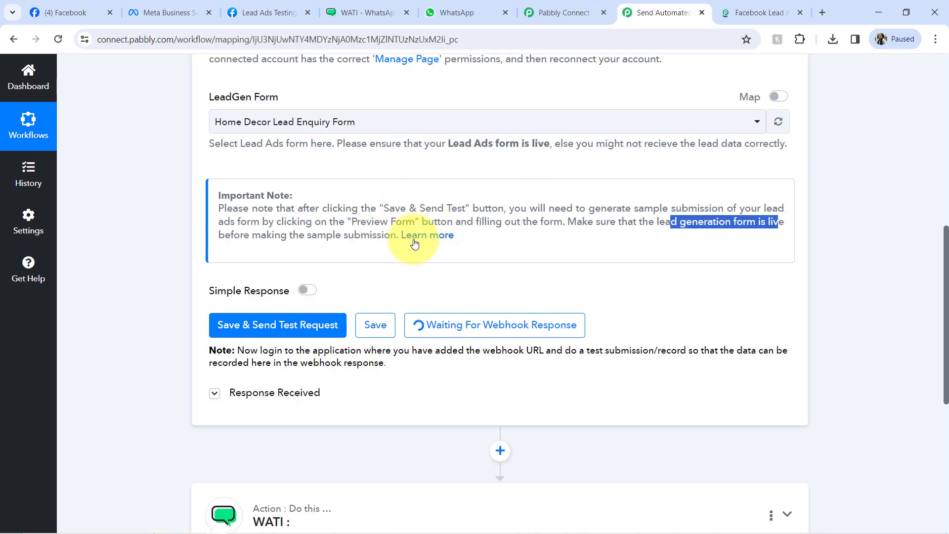
pyautogui.click(766, 20)
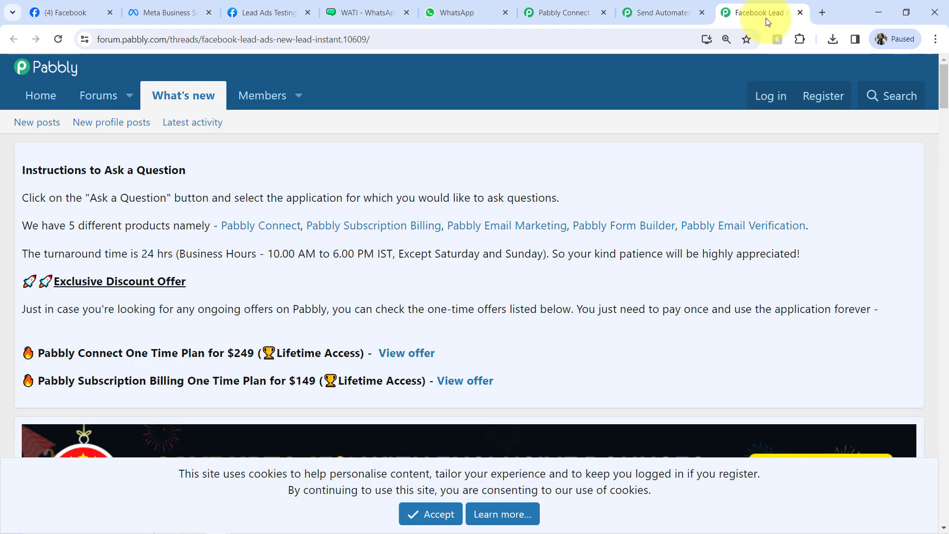
pyautogui.moveTo(947, 97); pyautogui.dragTo(941, 265)
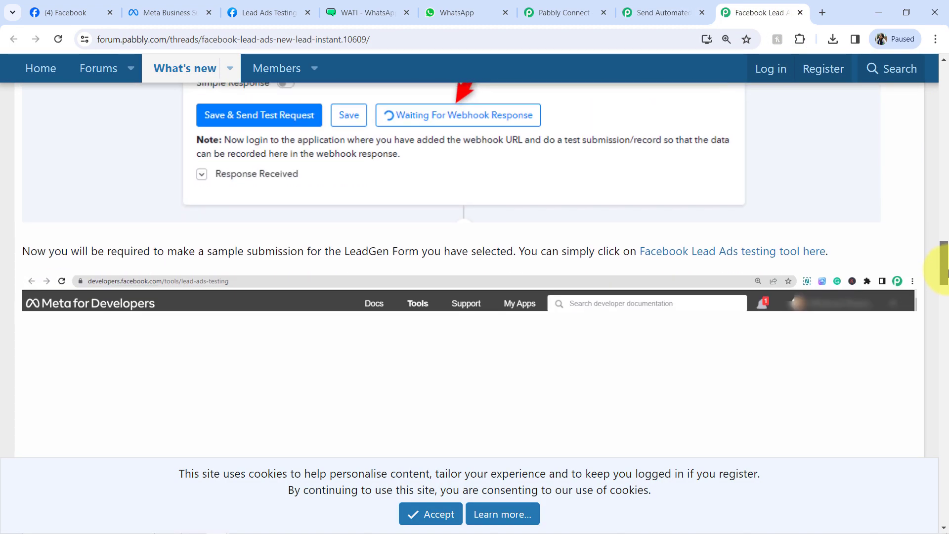
pyautogui.click(721, 257)
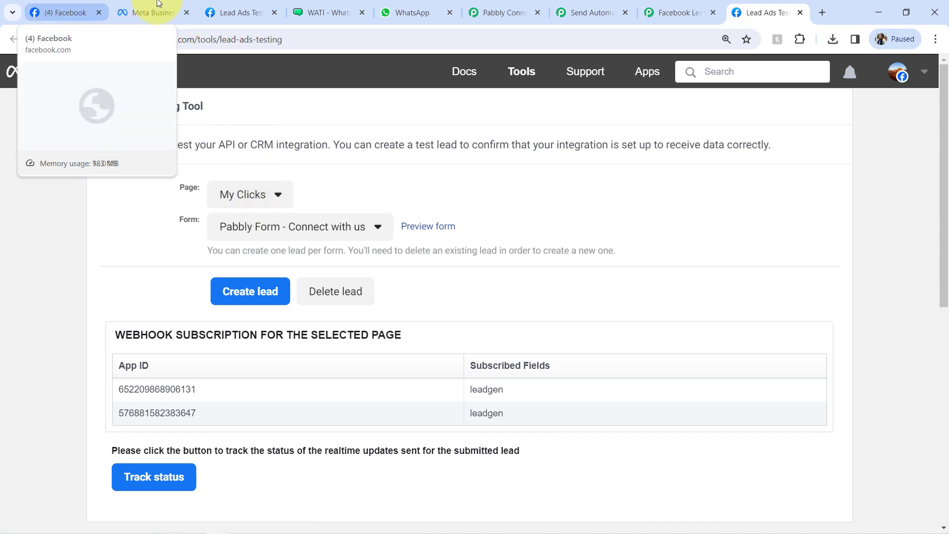
# Examine the Lead Ads Testing Tool's page choices and web address, and close the duplicate copy of the tool
pyautogui.click(238, 12)
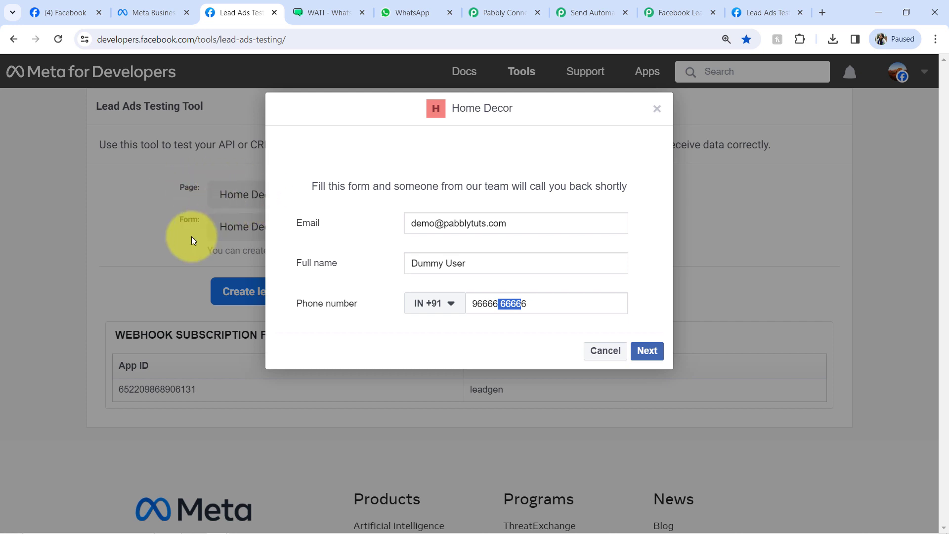
pyautogui.click(766, 4)
pyautogui.click(266, 205)
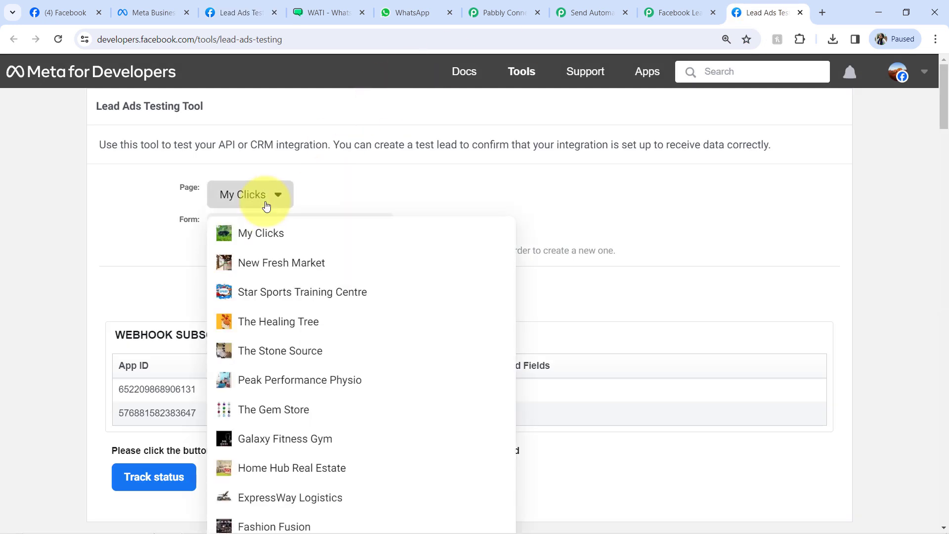
pyautogui.click(271, 195)
pyautogui.click(275, 222)
pyautogui.click(276, 228)
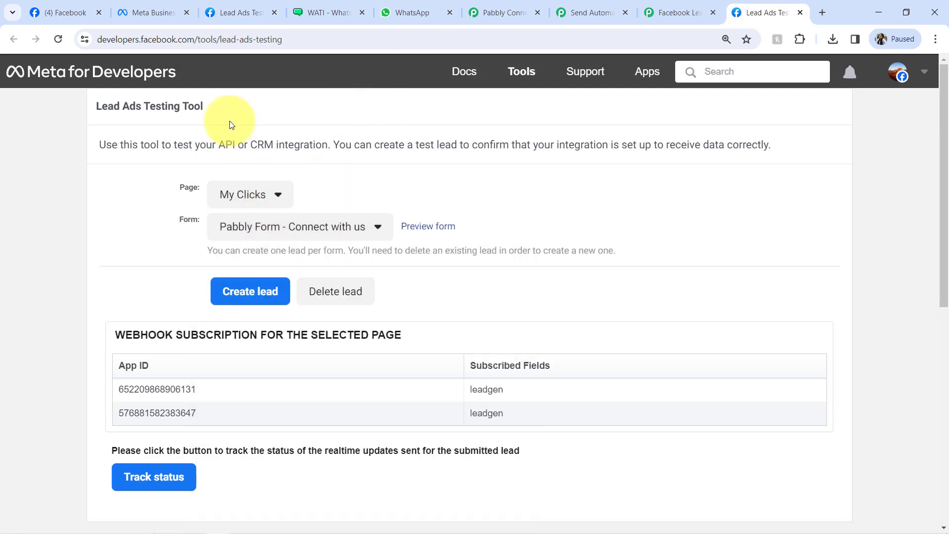
pyautogui.click(229, 39)
pyautogui.moveTo(248, 39); pyautogui.dragTo(310, 39)
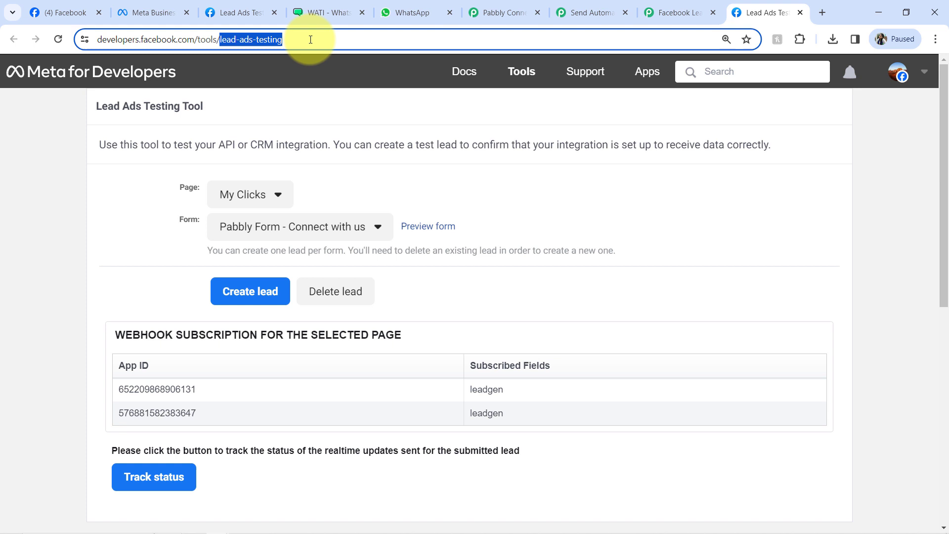
pyautogui.click(796, 14)
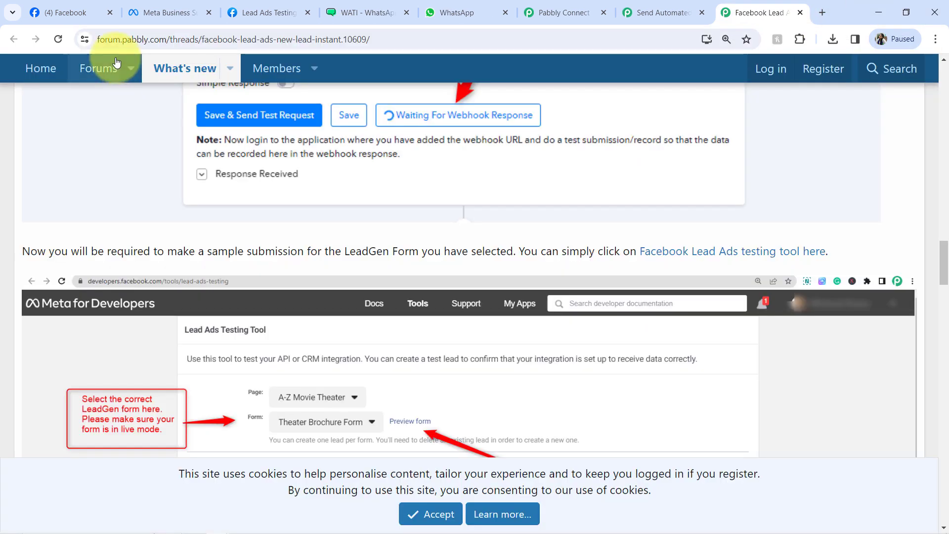
# Check the prefilled Home Decor test lead's email, full name and phone number and submit the form in the Lead Ads Testing Tool
pyautogui.click(245, 11)
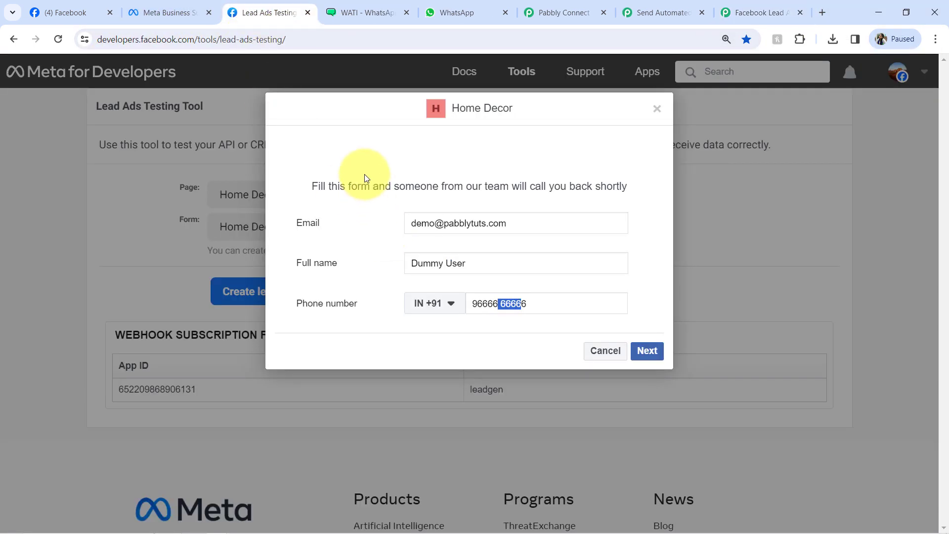
pyautogui.moveTo(435, 223); pyautogui.dragTo(498, 223)
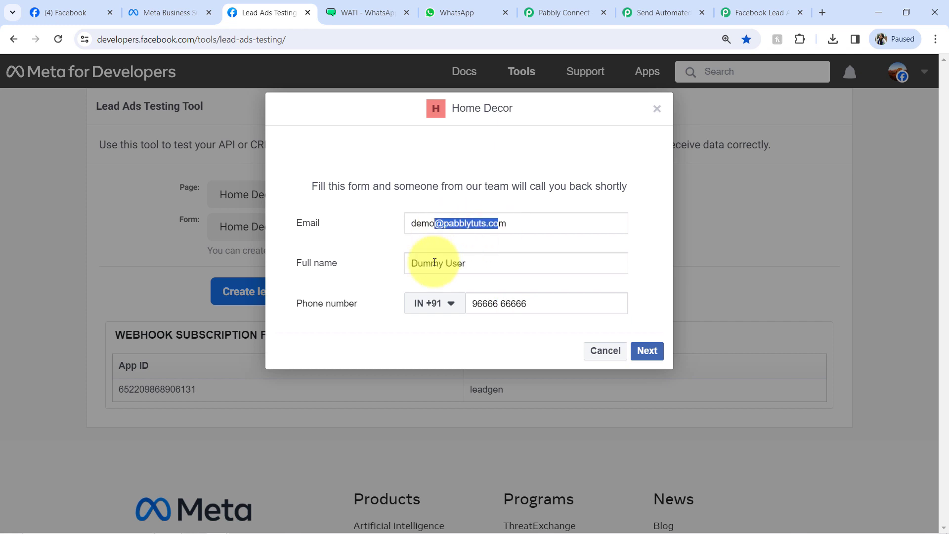
pyautogui.moveTo(434, 262); pyautogui.dragTo(466, 271)
pyautogui.moveTo(482, 303); pyautogui.dragTo(627, 338)
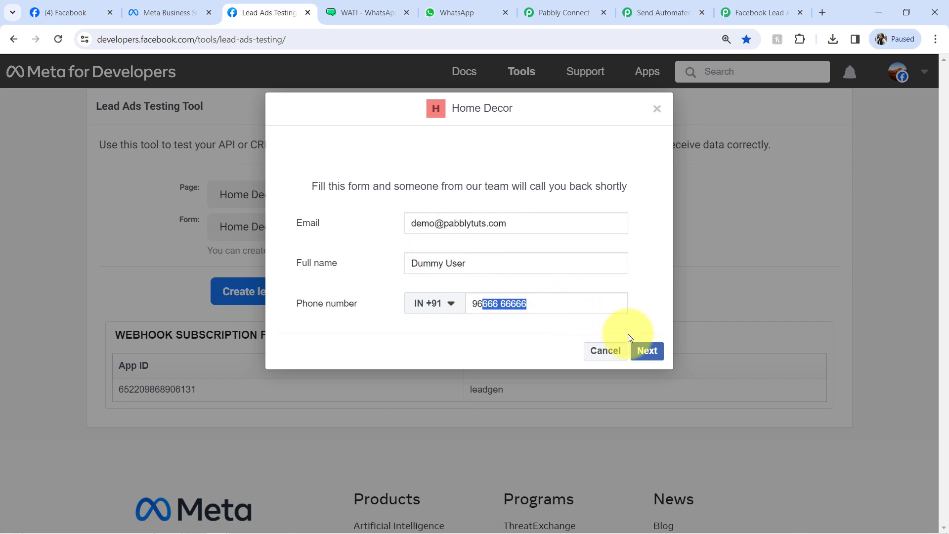
pyautogui.click(647, 351)
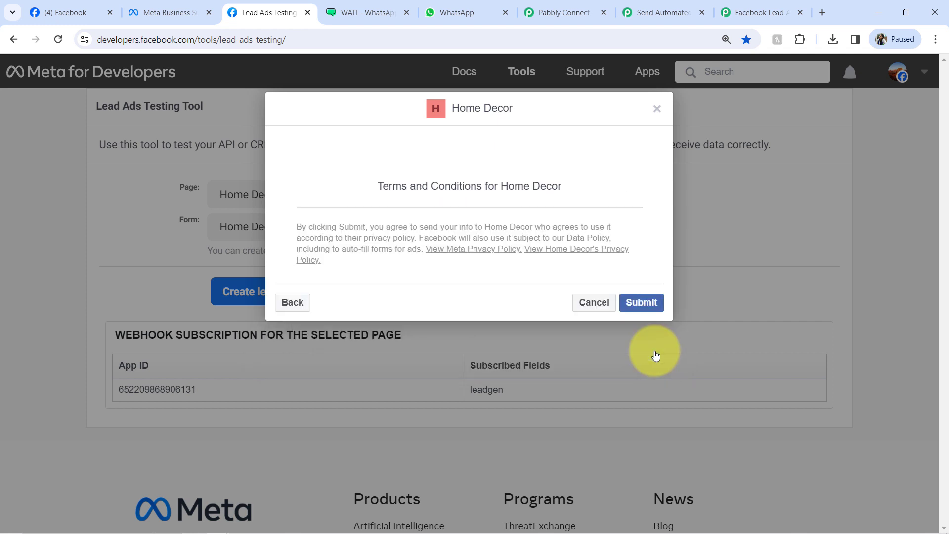
pyautogui.click(641, 303)
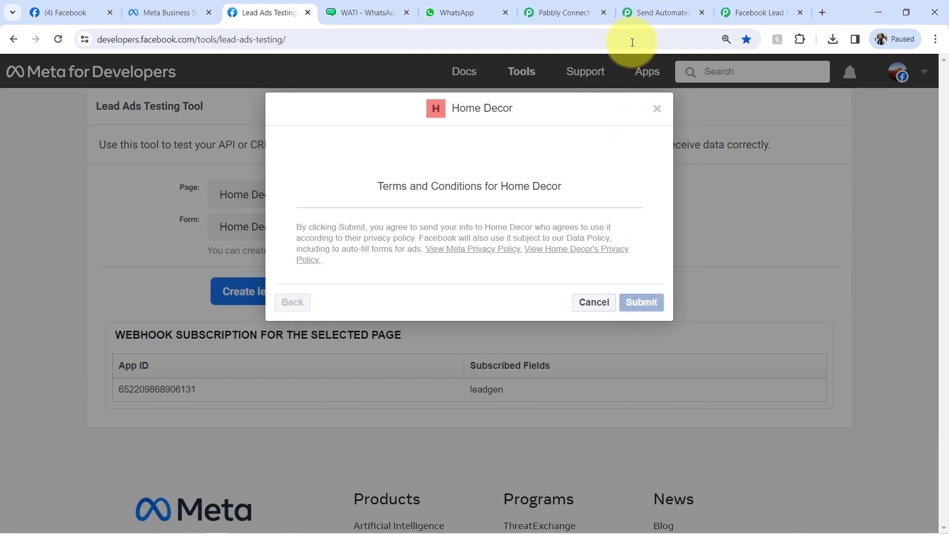
# Return to the Pabbly Connect workflow and examine the lead's email, full name and phone number in the trigger's received response
pyautogui.click(659, 11)
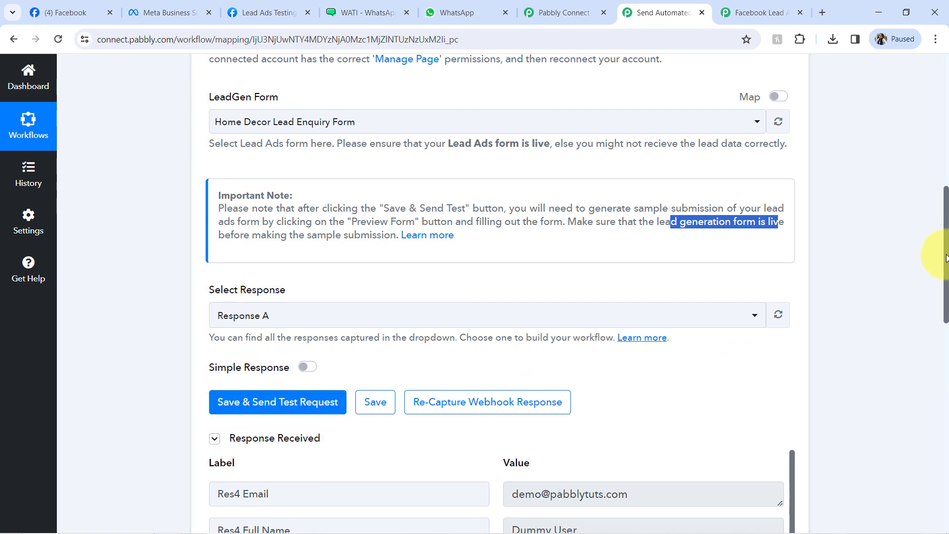
pyautogui.scroll(-5, 939, 257)
pyautogui.click(488, 148)
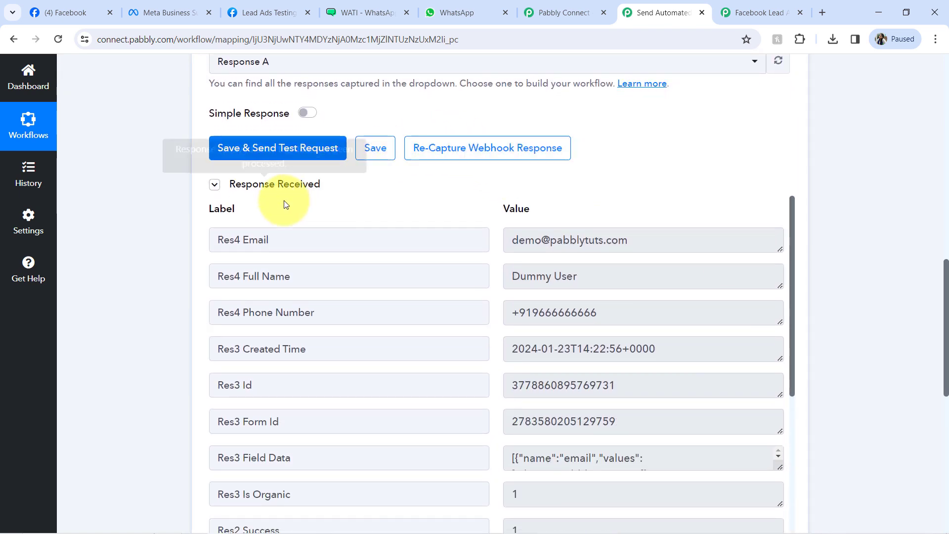
pyautogui.click(266, 188)
pyautogui.click(266, 188)
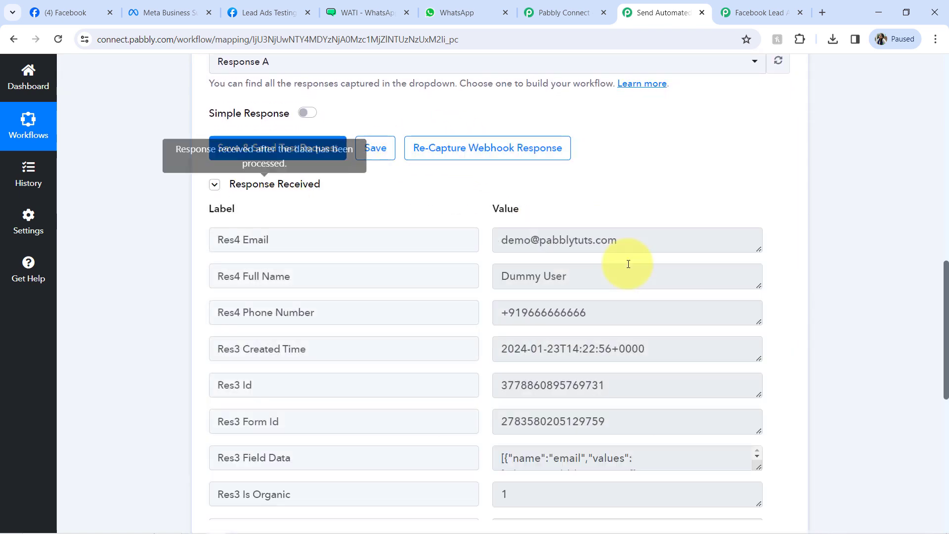
pyautogui.moveTo(626, 241); pyautogui.dragTo(429, 242)
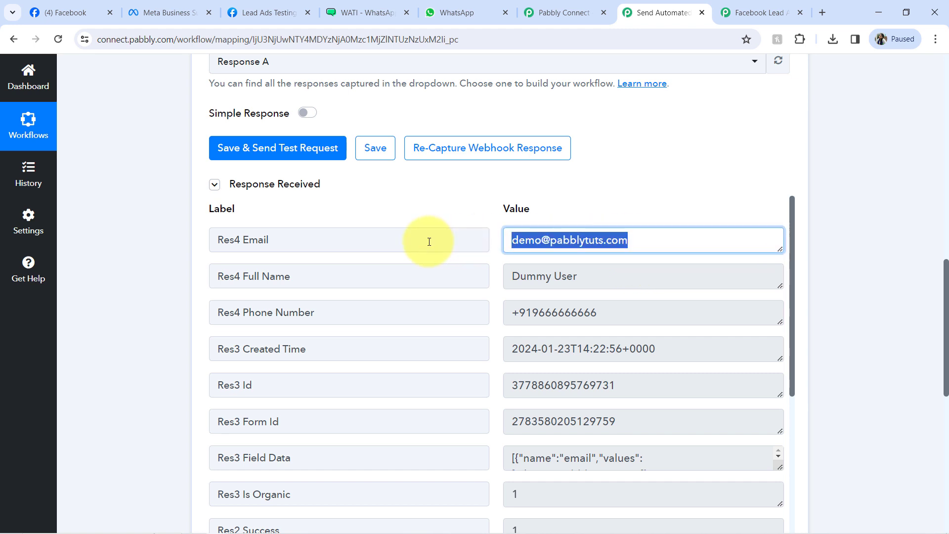
pyautogui.moveTo(619, 272); pyautogui.dragTo(449, 270)
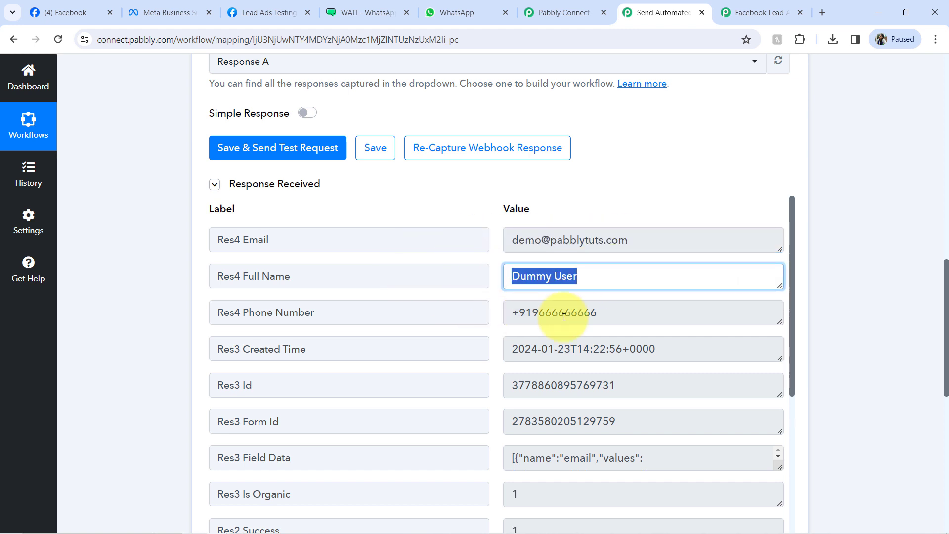
pyautogui.tripleClick(630, 312)
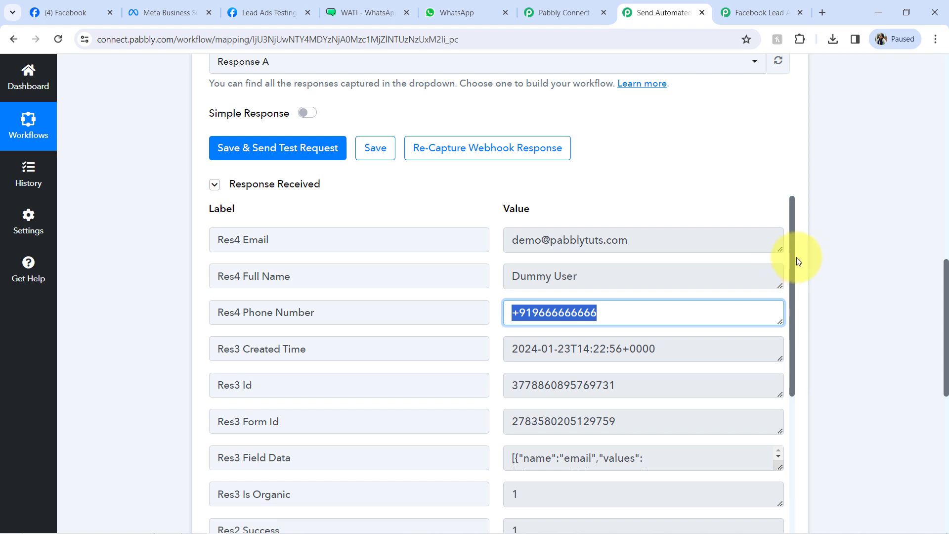
pyautogui.moveTo(796, 256); pyautogui.dragTo(747, 228)
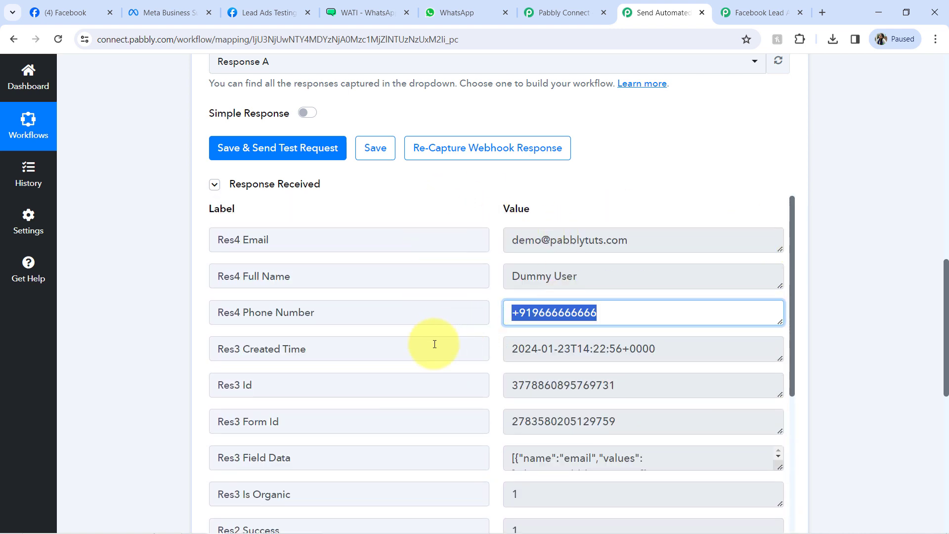
# Close the extra Pabbly Connect page, the Lead Ads Testing Tool and the forum thread, keeping the workflow open
pyautogui.click(603, 15)
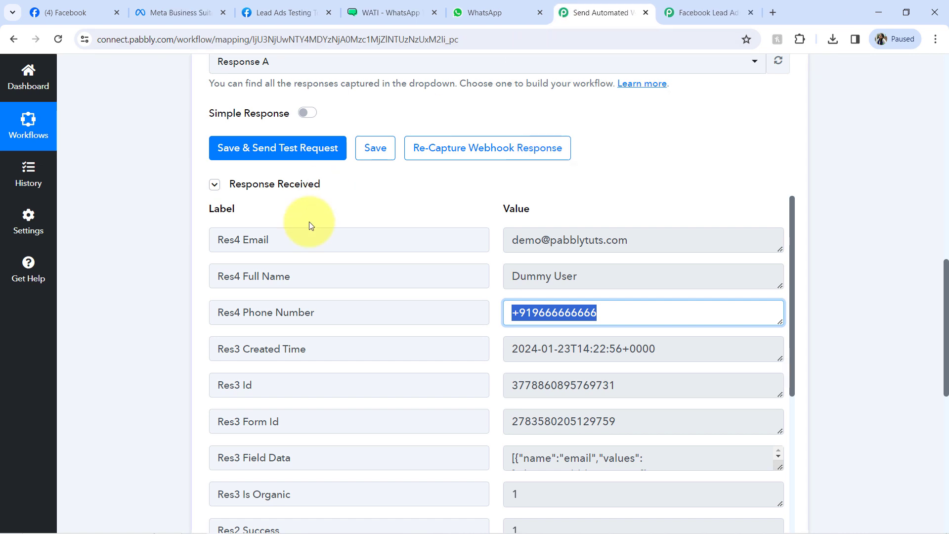
pyautogui.click(287, 11)
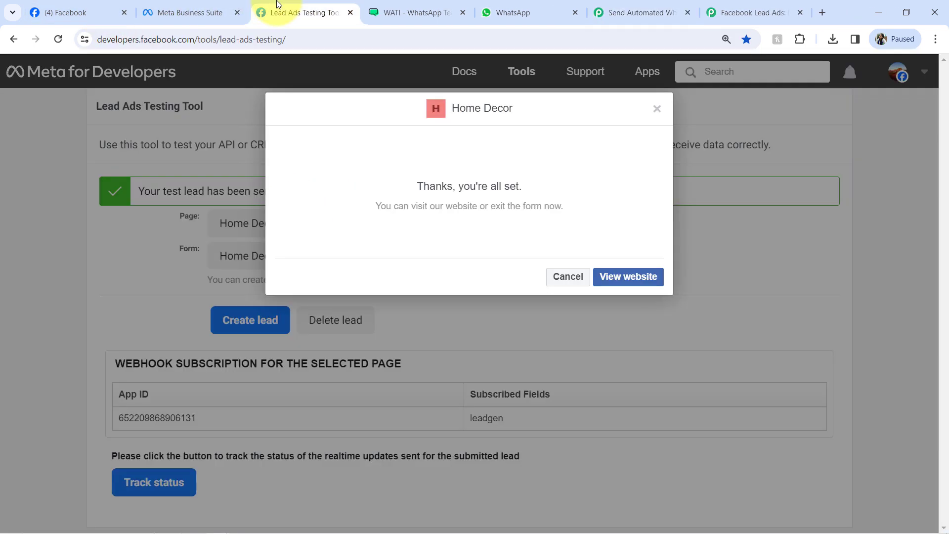
pyautogui.click(349, 13)
pyautogui.click(500, 4)
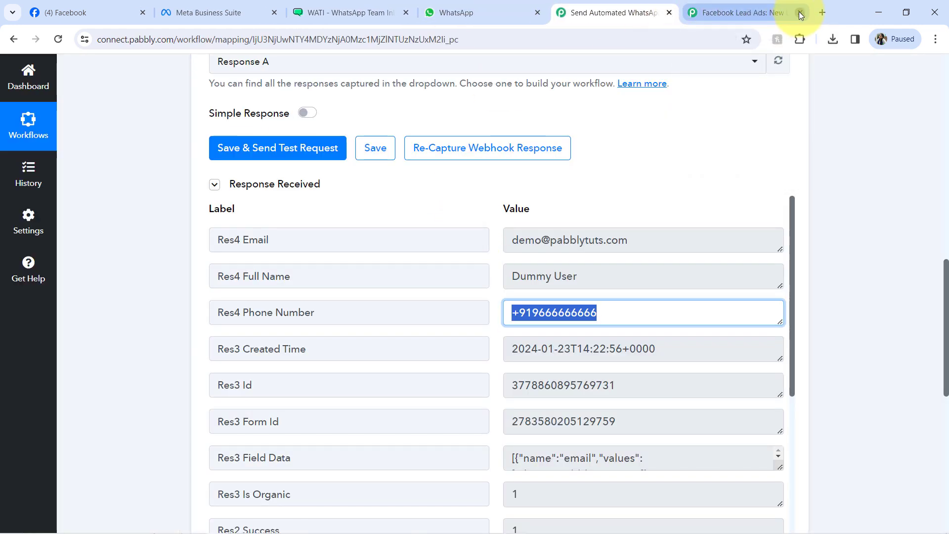
pyautogui.click(799, 13)
# Review the Facebook Lead Ads trigger's Instant label and the phone number in its received response
pyautogui.moveTo(945, 269); pyautogui.dragTo(904, 30)
pyautogui.click(413, 259)
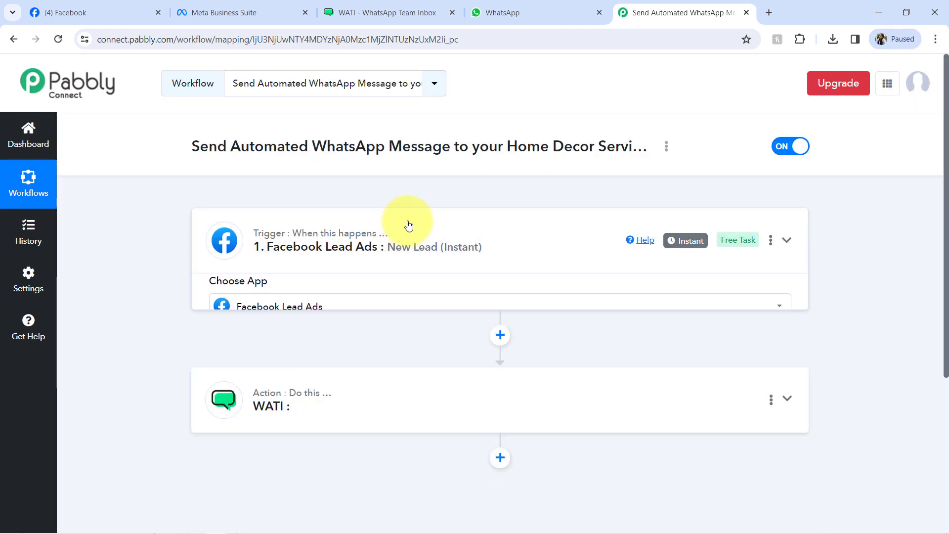
pyautogui.click(415, 246)
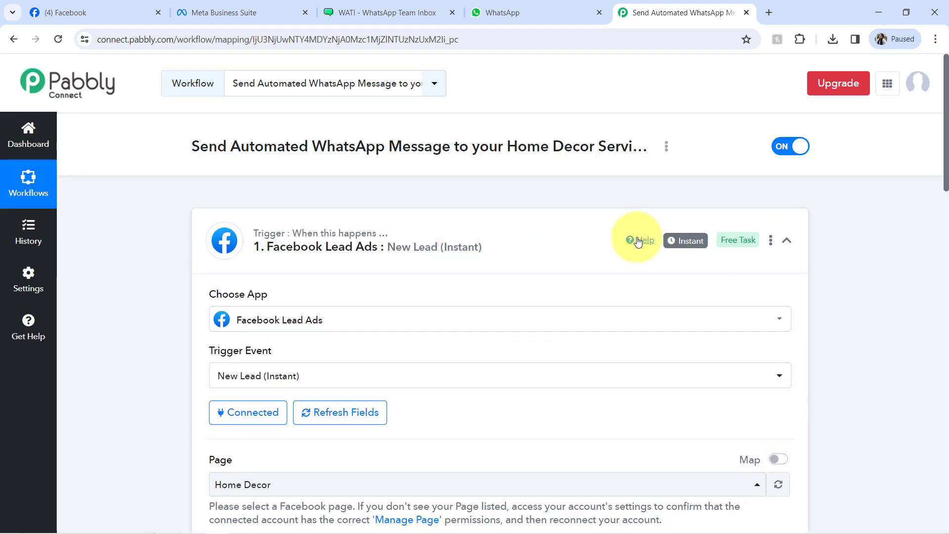
pyautogui.moveTo(688, 242)
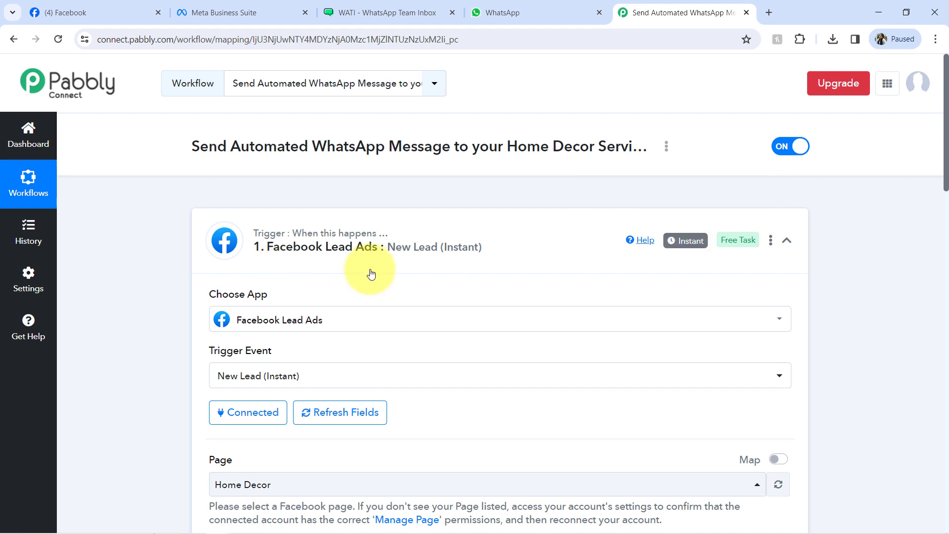
pyautogui.click(344, 242)
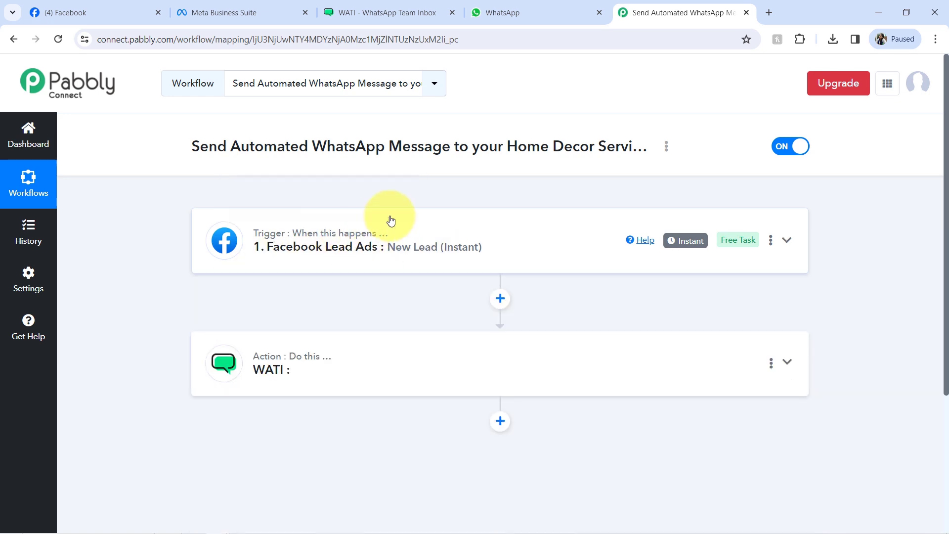
pyautogui.click(383, 228)
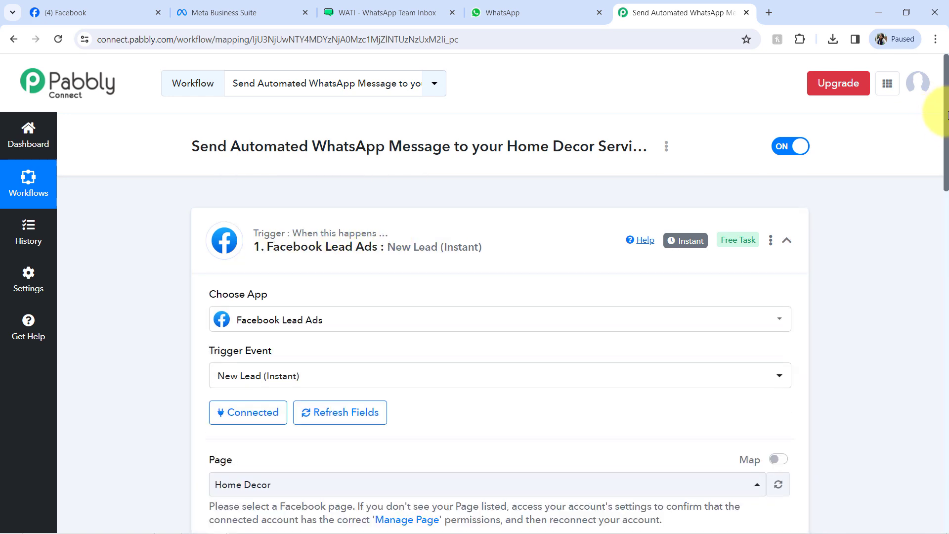
pyautogui.moveTo(946, 115); pyautogui.dragTo(945, 330)
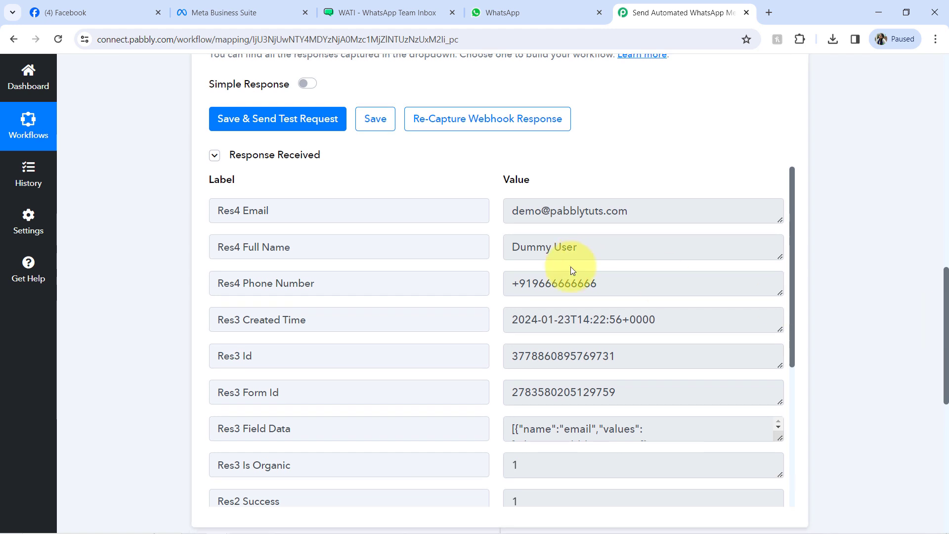
pyautogui.tripleClick(573, 282)
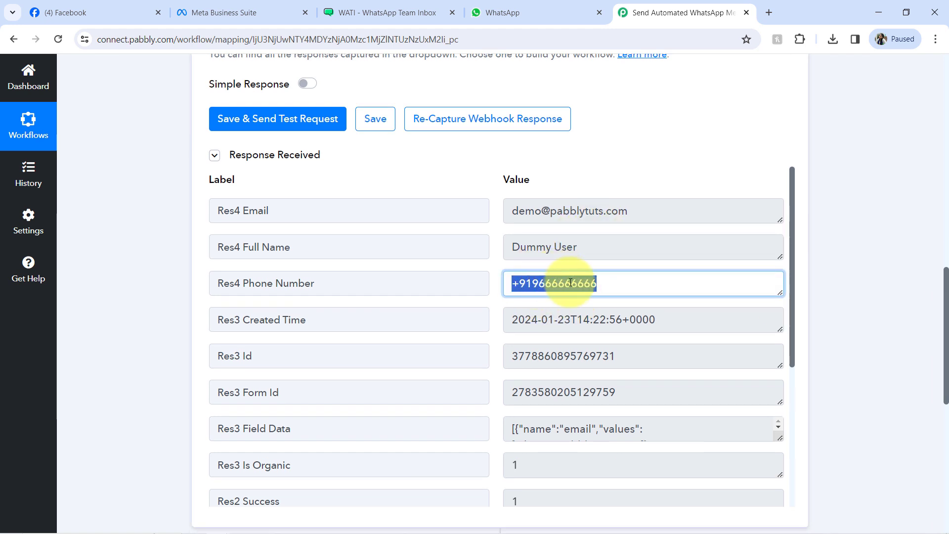
pyautogui.tripleClick(565, 283)
pyautogui.click(585, 283)
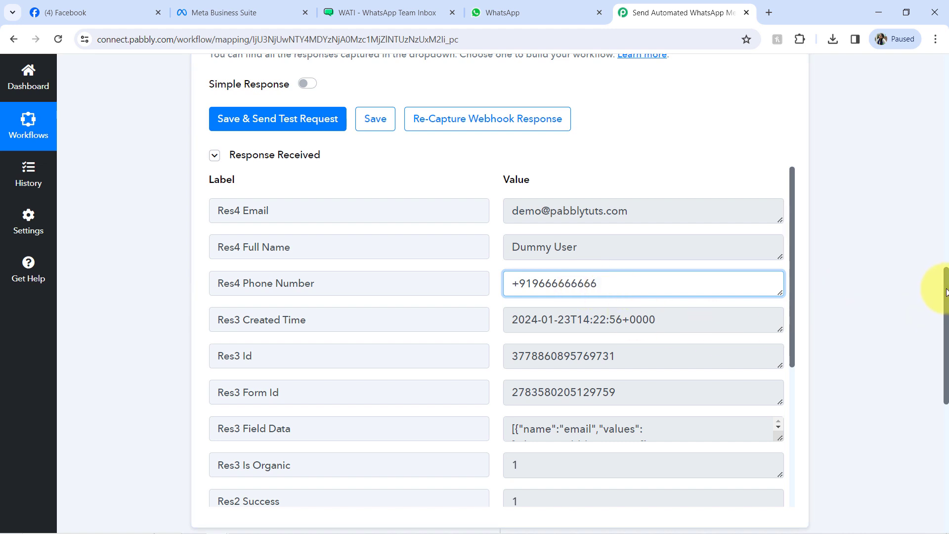
# Expand the WATI action step and set its action event to Send Template Message
pyautogui.moveTo(945, 291); pyautogui.dragTo(943, 415)
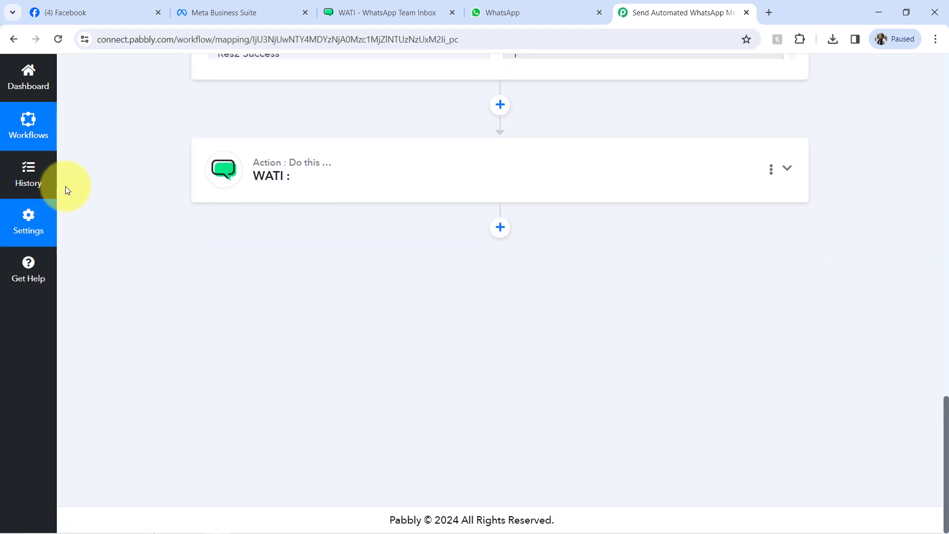
pyautogui.click(379, 163)
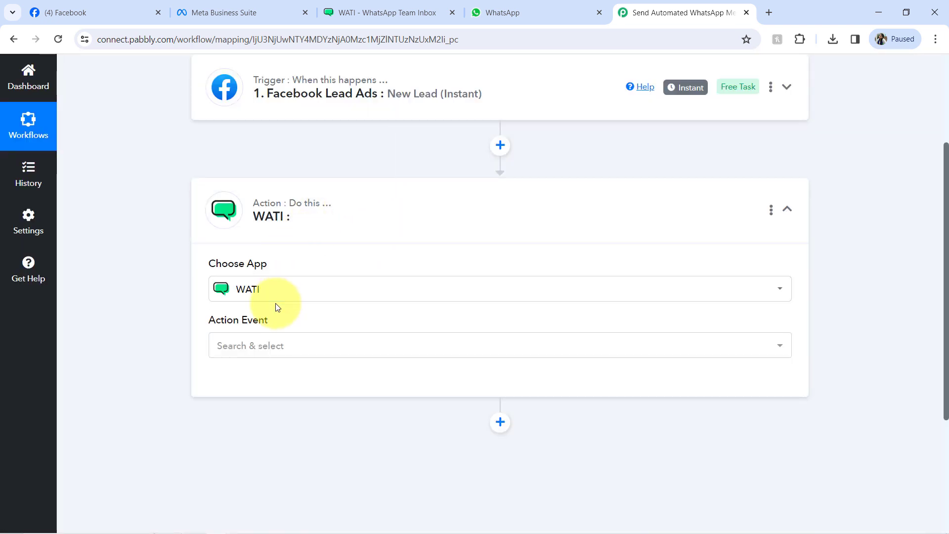
pyautogui.click(241, 349)
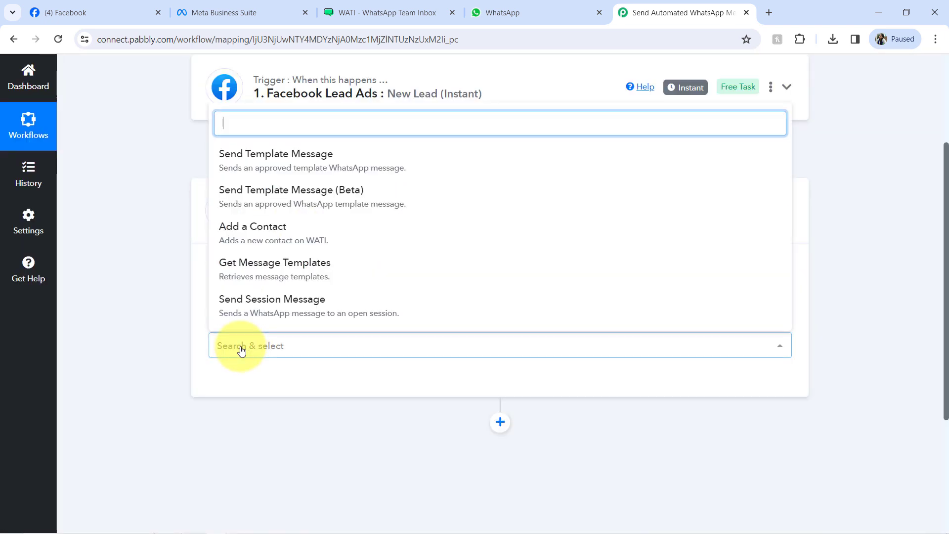
pyautogui.click(283, 156)
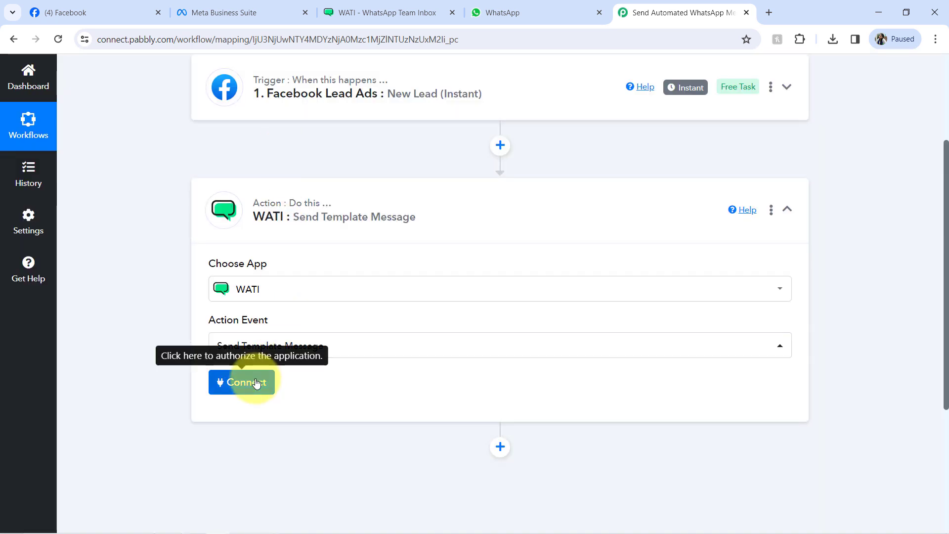
# Start adding a new WATI connection for the action and read where to find the API Endpoint and Access Token
pyautogui.click(256, 383)
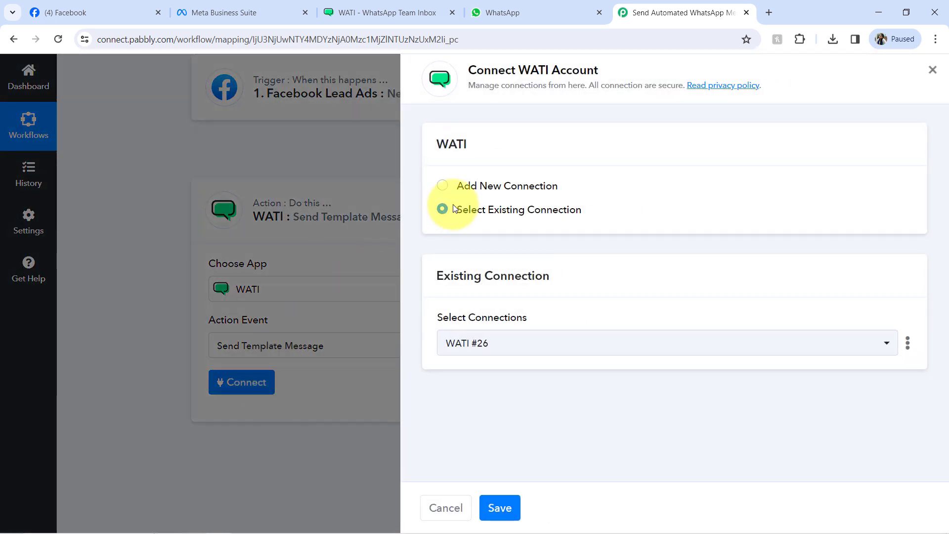
pyautogui.click(485, 186)
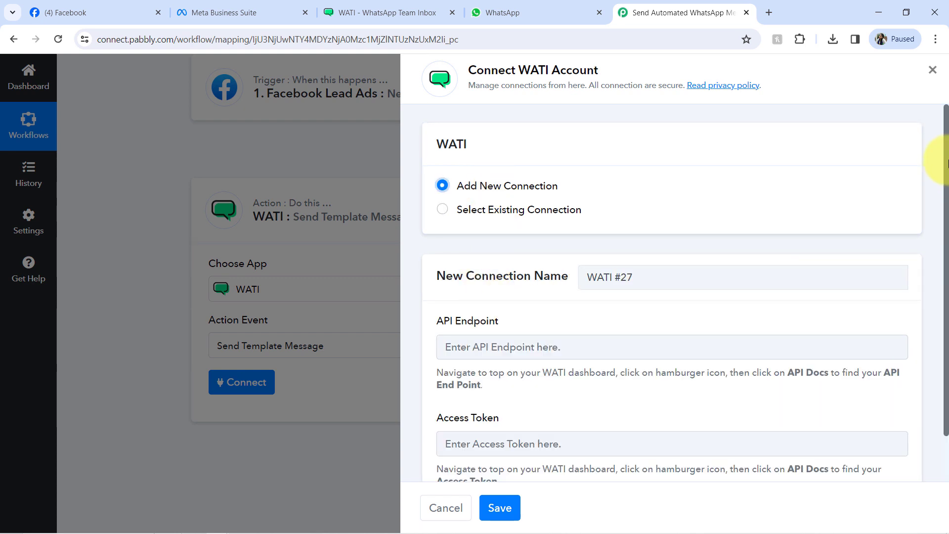
pyautogui.moveTo(947, 164); pyautogui.dragTo(936, 237)
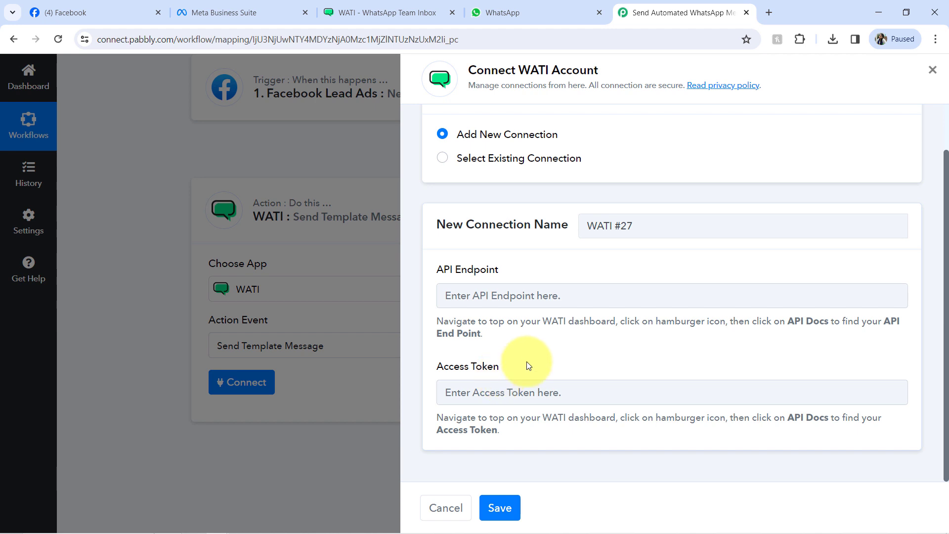
pyautogui.moveTo(757, 321); pyautogui.dragTo(853, 321)
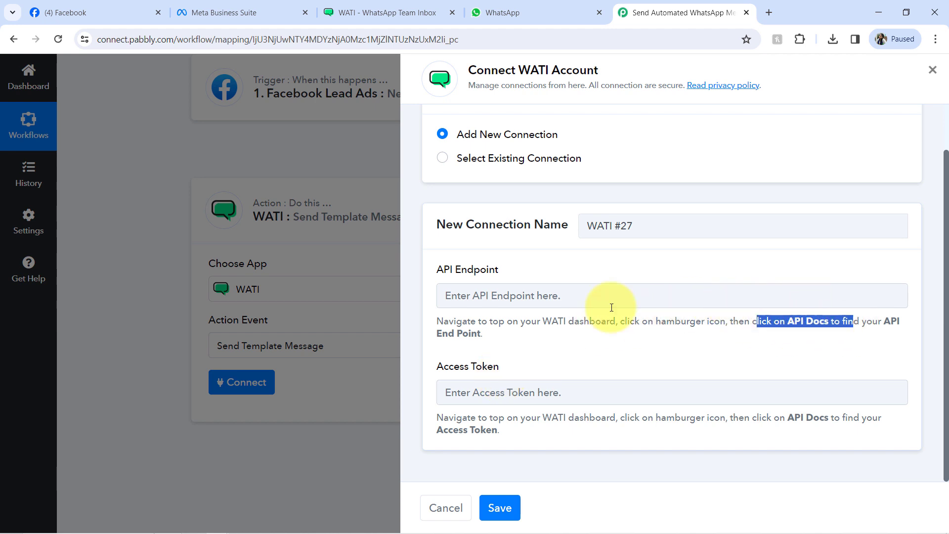
# Copy the access token from WATI's API Docs page and paste it into the new connection's Access Token field in Pabbly Connect
pyautogui.click(379, 5)
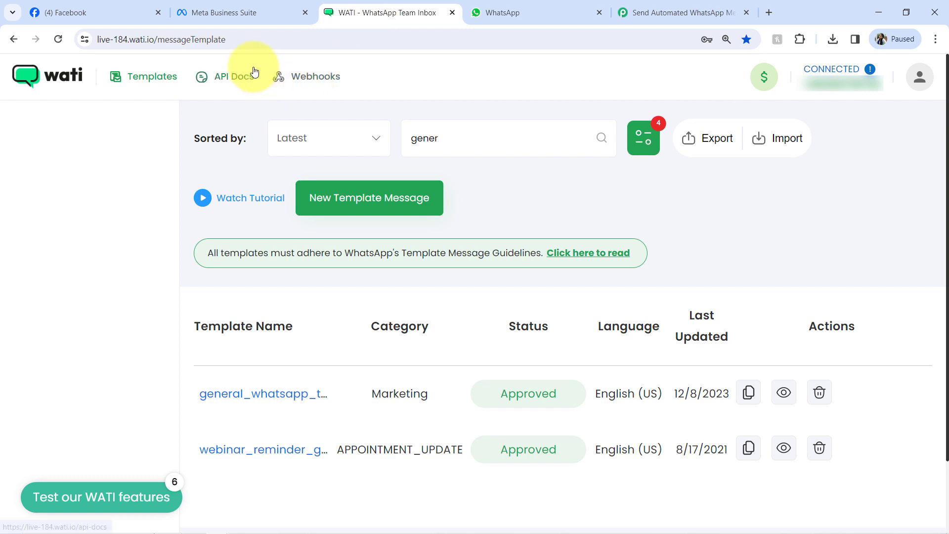
pyautogui.click(238, 85)
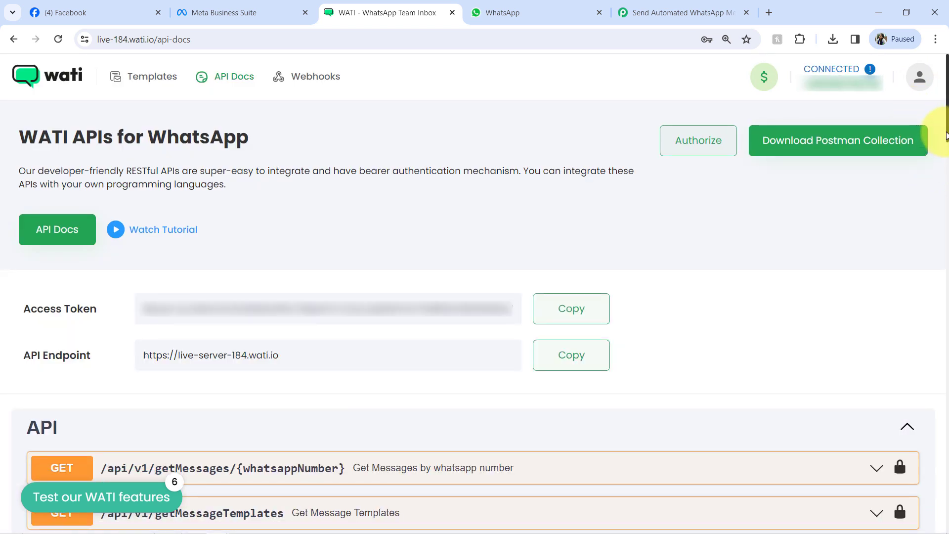
pyautogui.moveTo(946, 138); pyautogui.dragTo(946, 158)
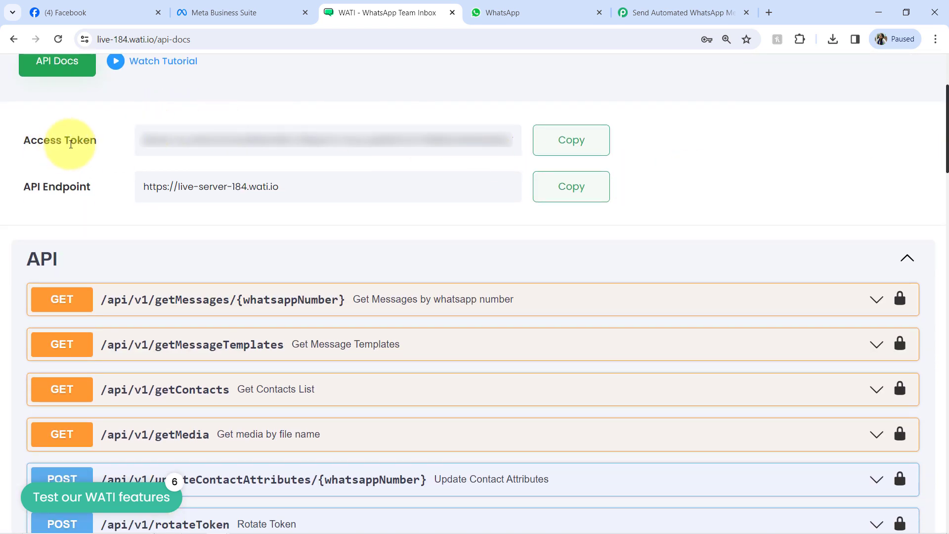
pyautogui.click(593, 139)
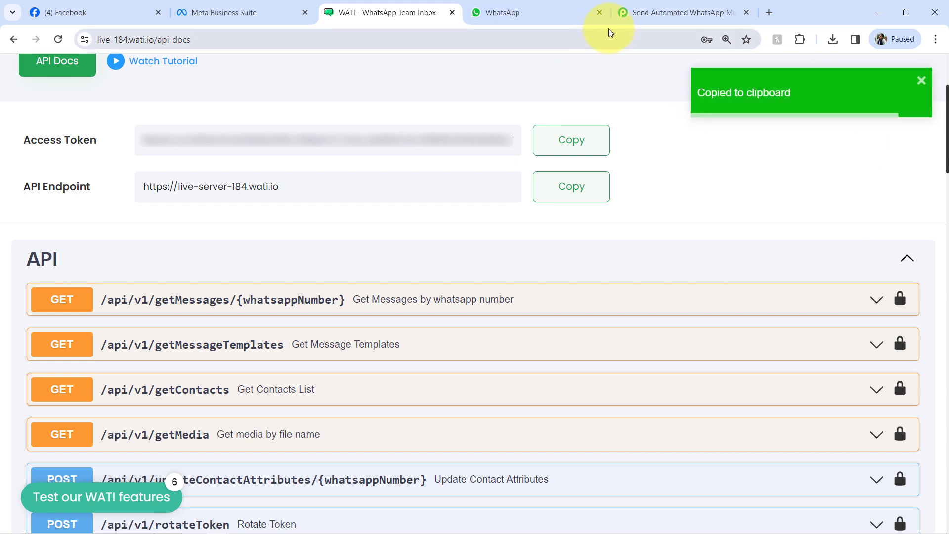
pyautogui.click(643, 14)
pyautogui.click(460, 389)
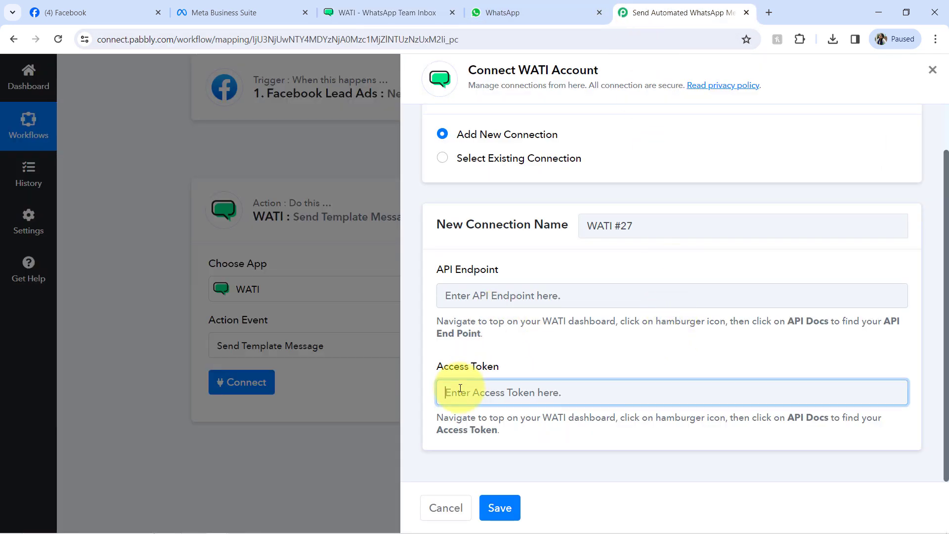
pyautogui.hotkey('ctrl', 'v')
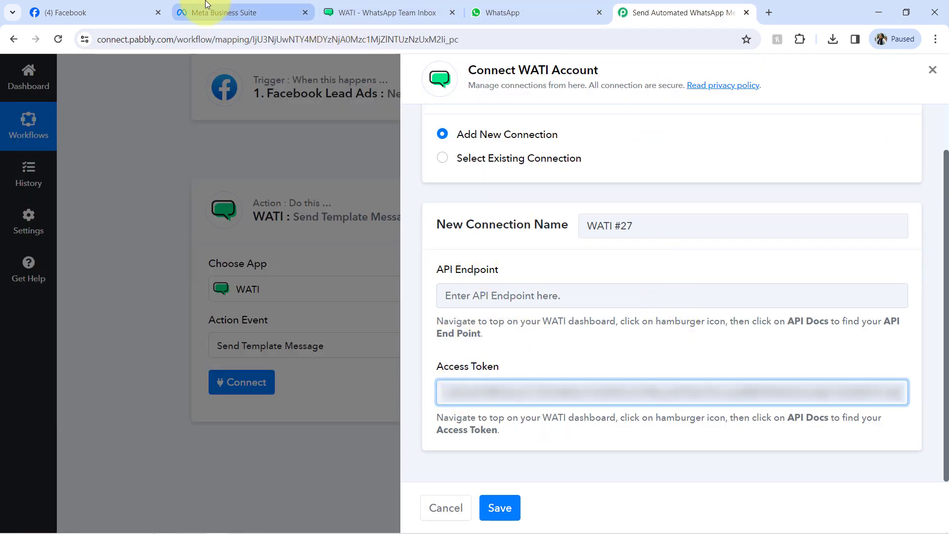
pyautogui.click(396, 12)
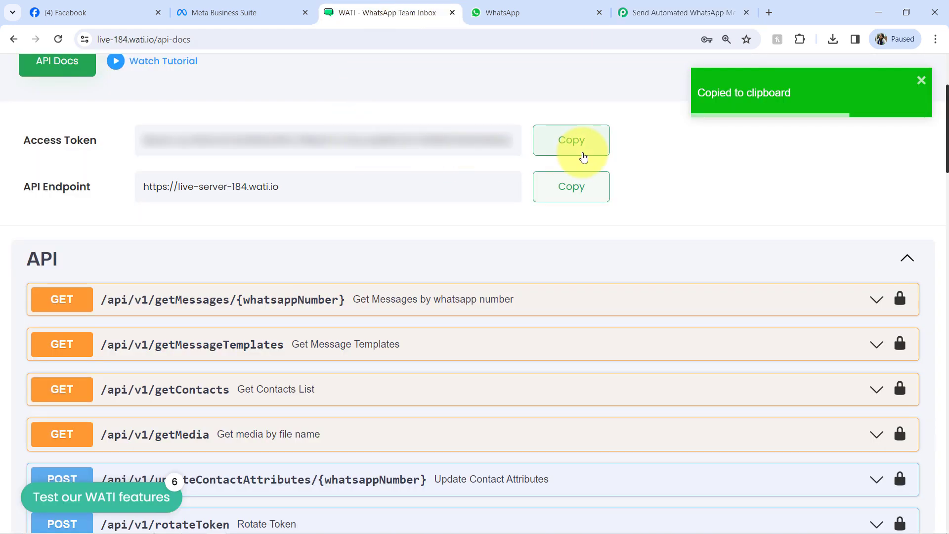
pyautogui.click(550, 199)
pyautogui.click(643, 12)
pyautogui.click(488, 291)
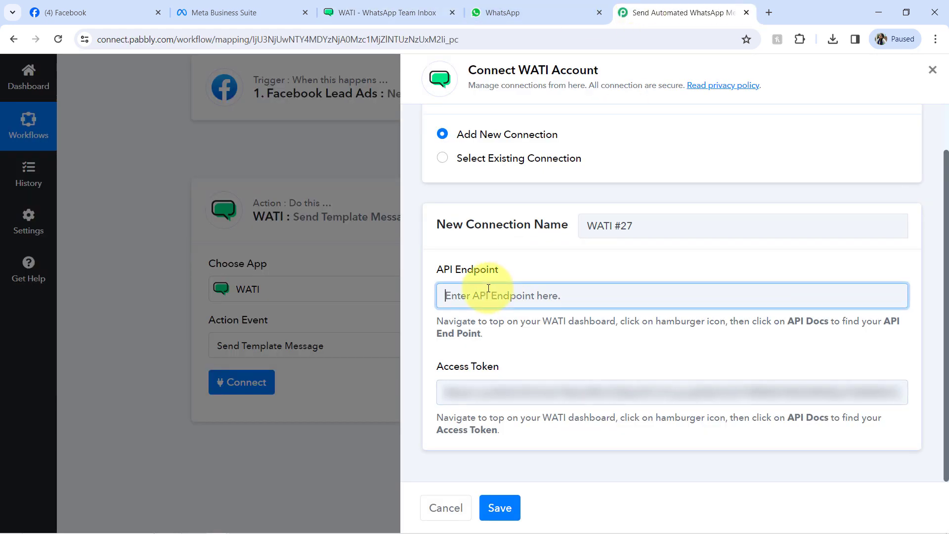
pyautogui.hotkey('ctrl', 'v')
pyautogui.click(500, 509)
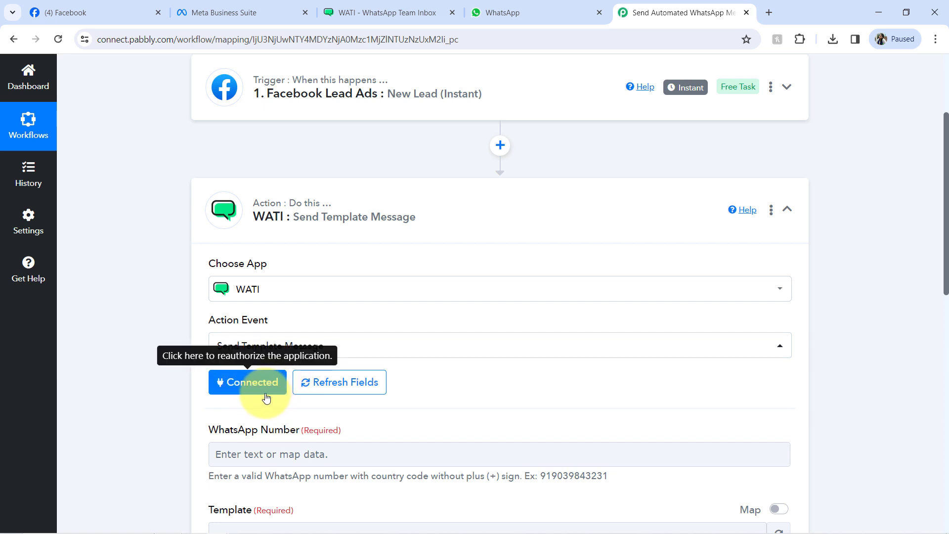
# Review the WATI action's message fields and the lead data in the Facebook Lead Ads trigger's received response
pyautogui.moveTo(942, 221); pyautogui.dragTo(940, 338)
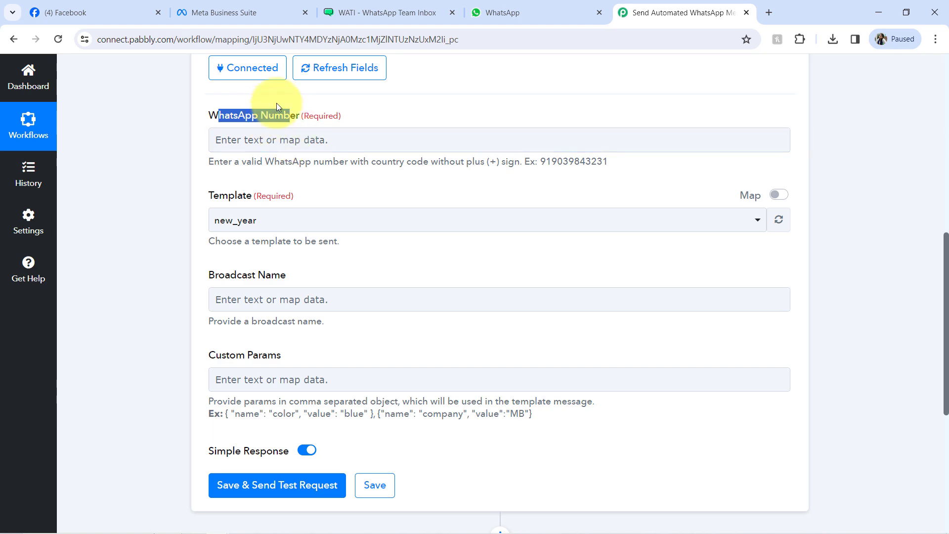
pyautogui.moveTo(945, 255); pyautogui.dragTo(940, 126)
pyautogui.click(372, 113)
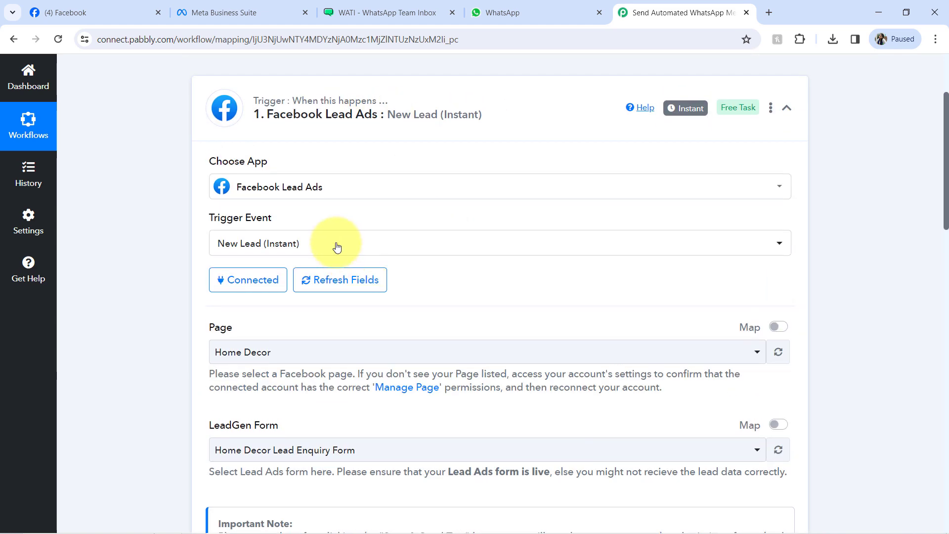
pyautogui.scroll(3, 932, 222)
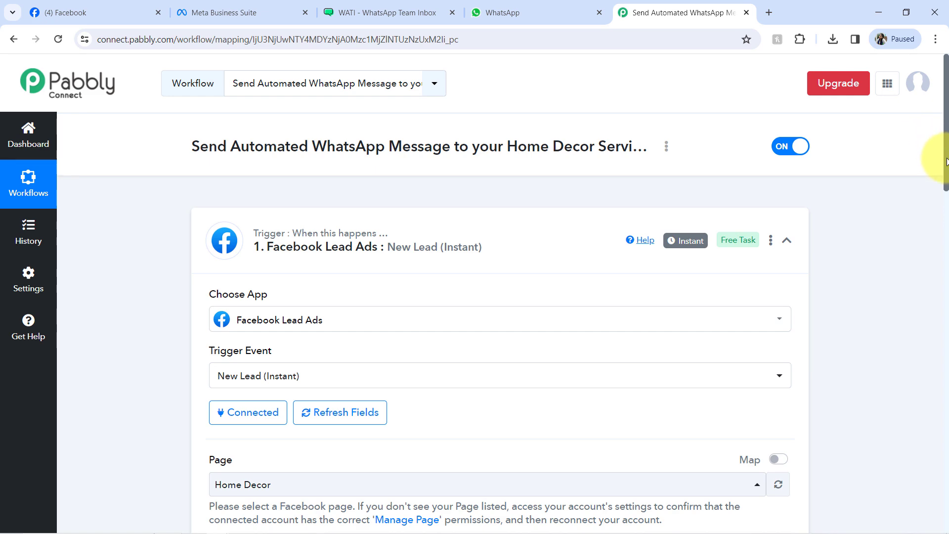
pyautogui.moveTo(945, 160); pyautogui.dragTo(931, 385)
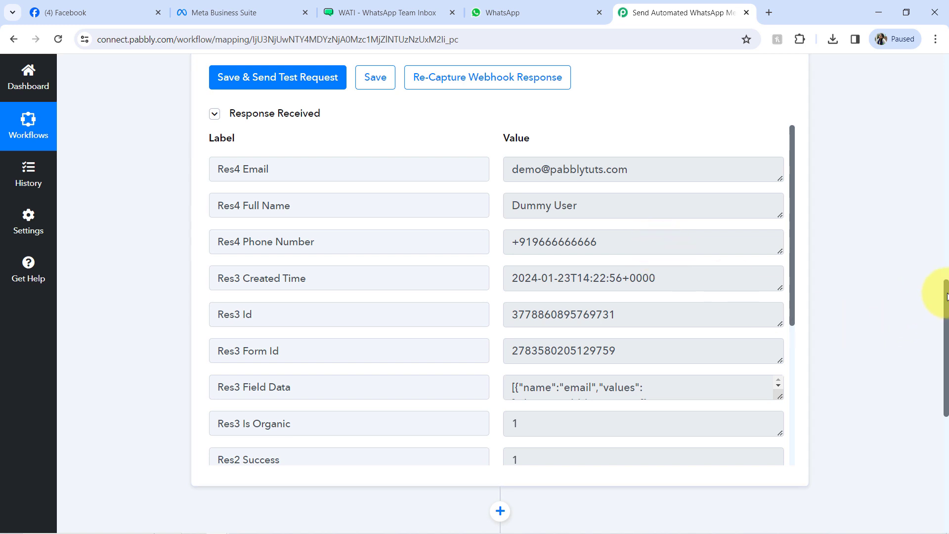
pyautogui.moveTo(946, 296); pyautogui.dragTo(946, 403)
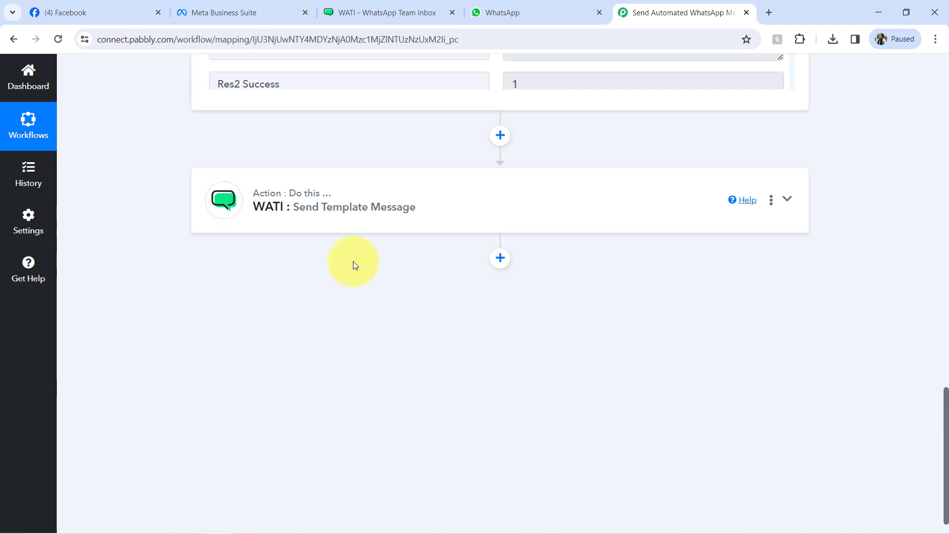
# Map the Facebook lead's Res4 Phone Number into the WATI action's WhatsApp Number field and check the number format guidance
pyautogui.click(329, 218)
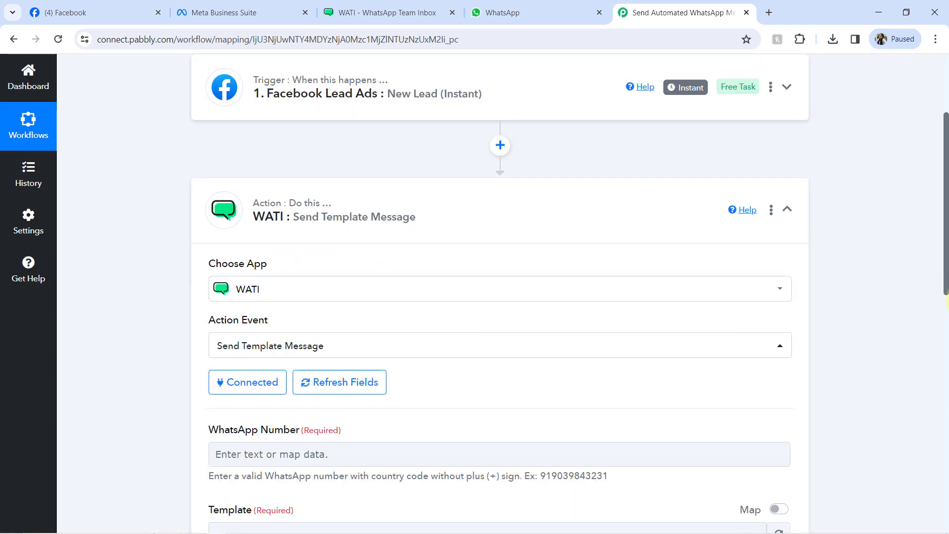
pyautogui.moveTo(947, 221); pyautogui.dragTo(941, 316)
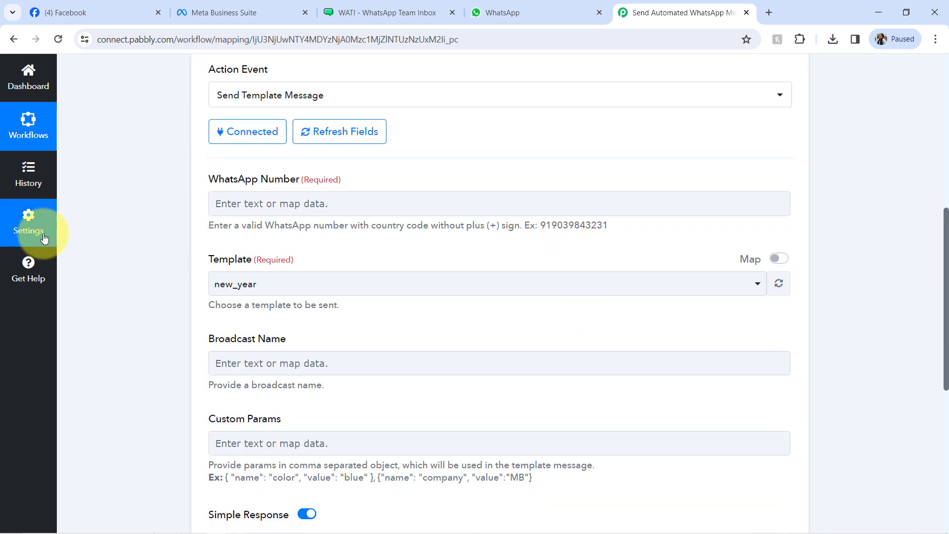
pyautogui.click(281, 203)
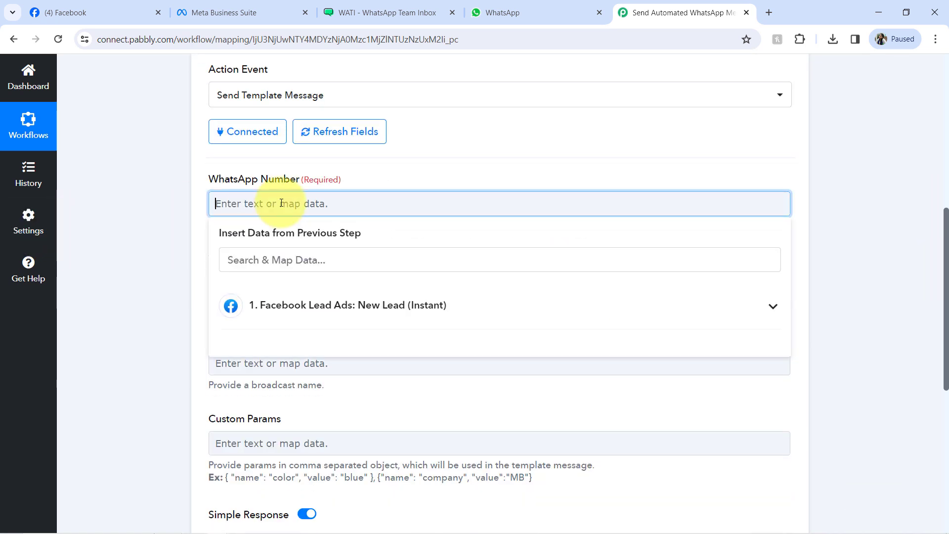
pyautogui.click(290, 307)
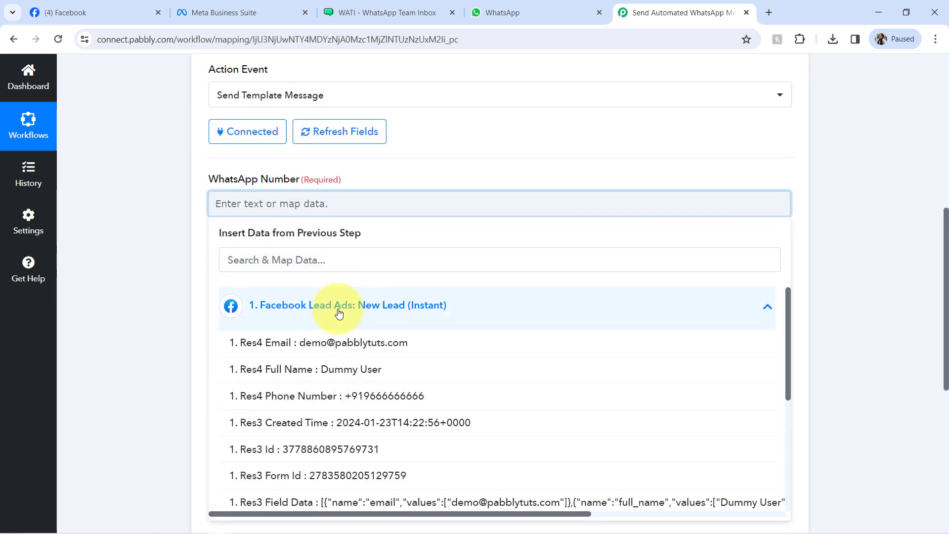
pyautogui.click(407, 398)
pyautogui.click(132, 286)
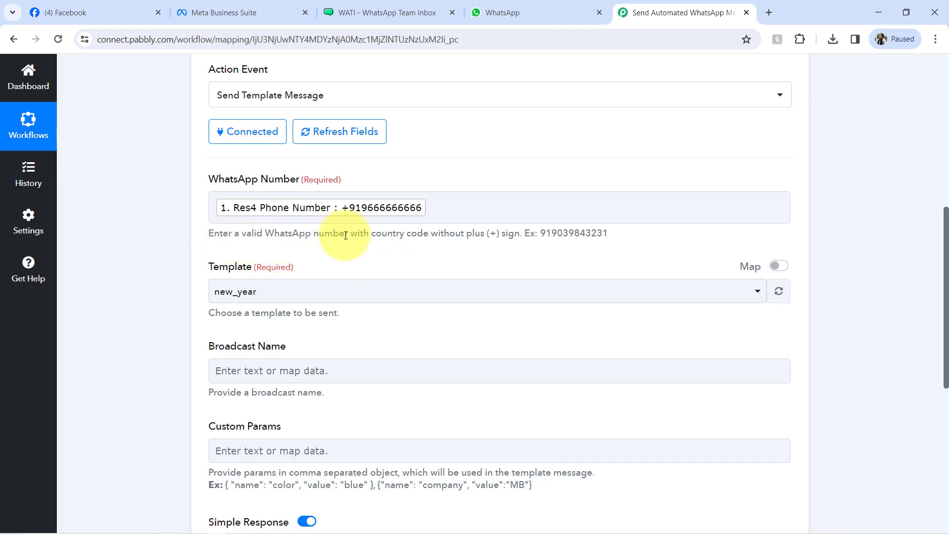
pyautogui.moveTo(406, 233); pyautogui.dragTo(471, 239)
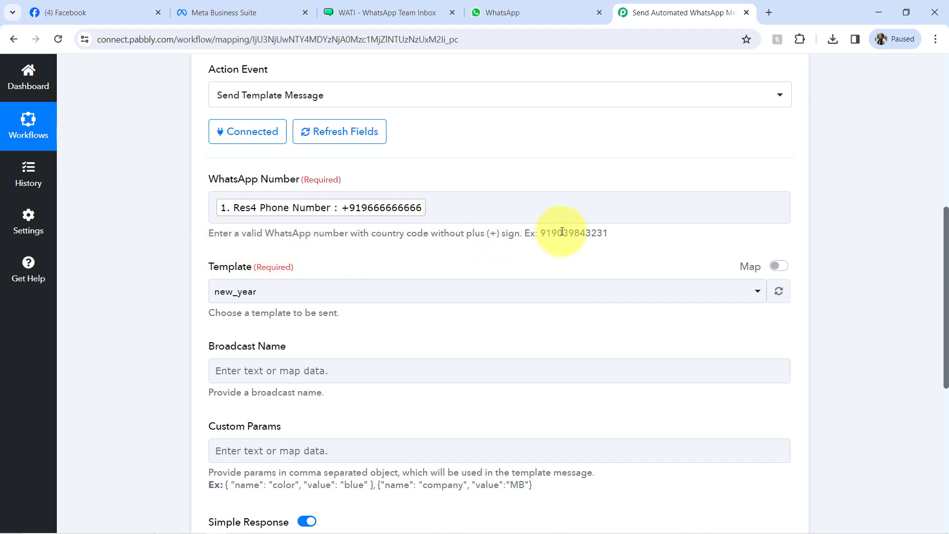
pyautogui.moveTo(557, 233); pyautogui.dragTo(585, 232)
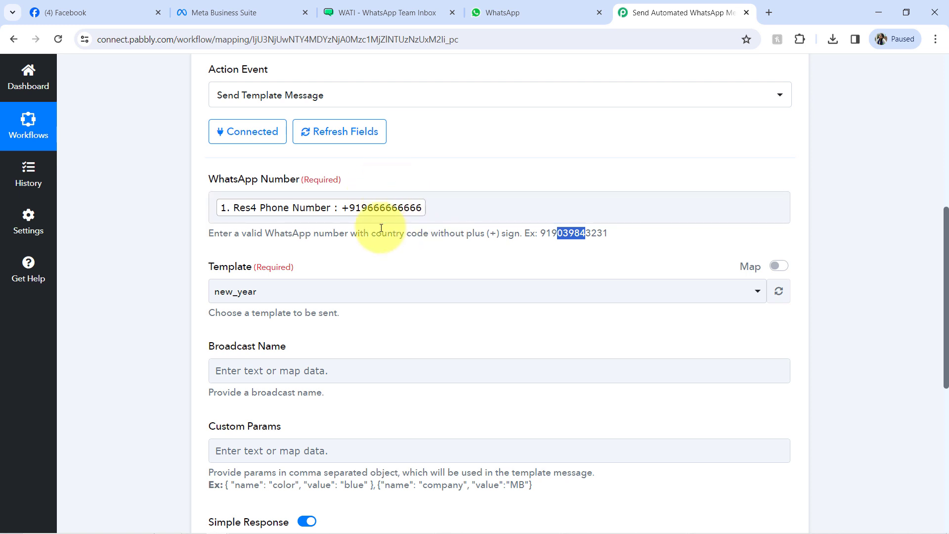
pyautogui.click(151, 295)
# Open the WATI action's Template choices, check the approved message templates in the WATI account, and return to the workflow
pyautogui.moveTo(945, 240); pyautogui.dragTo(945, 298)
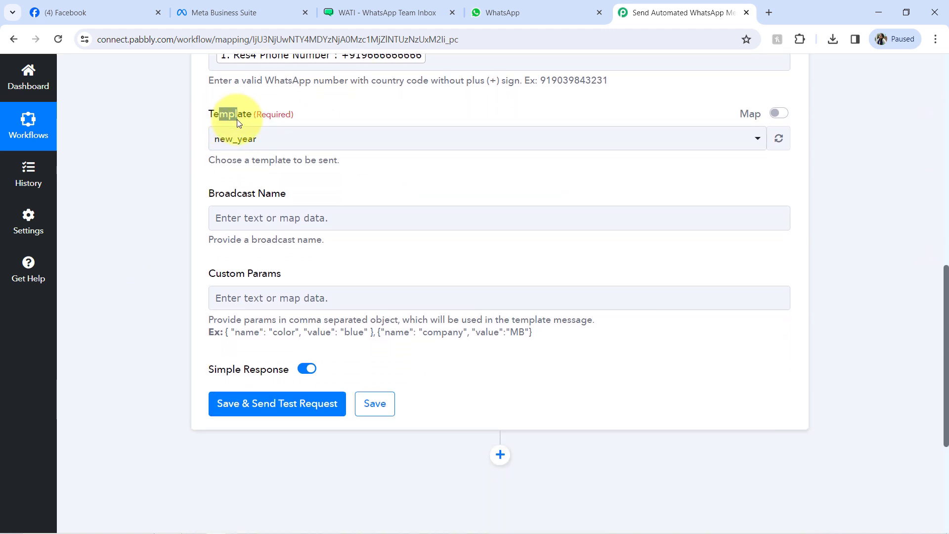
pyautogui.click(235, 137)
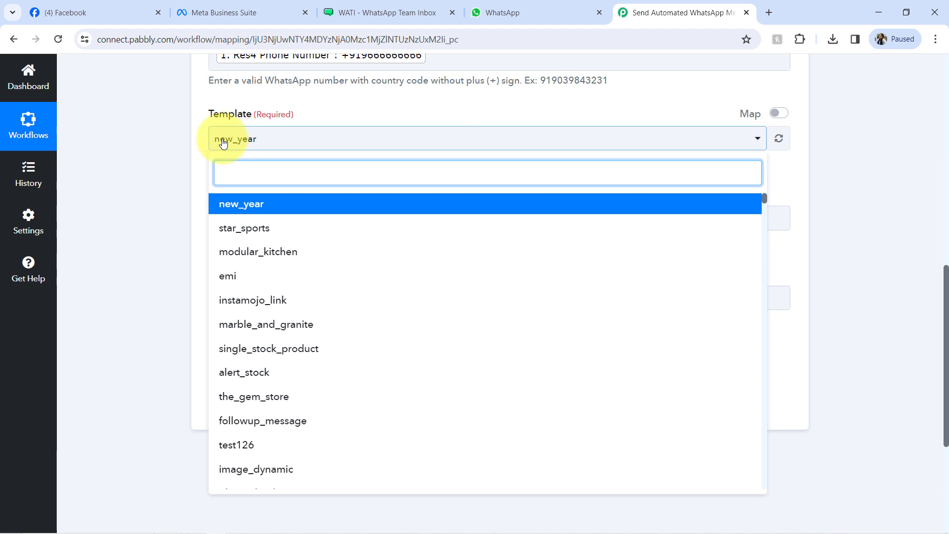
pyautogui.click(401, 12)
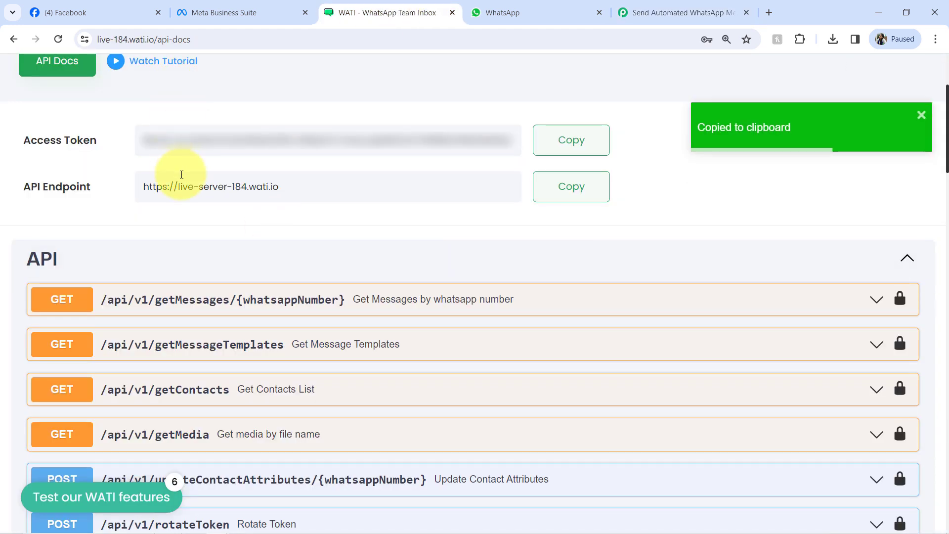
pyautogui.scroll(-2, 181, 174)
pyautogui.scroll(2, 191, 148)
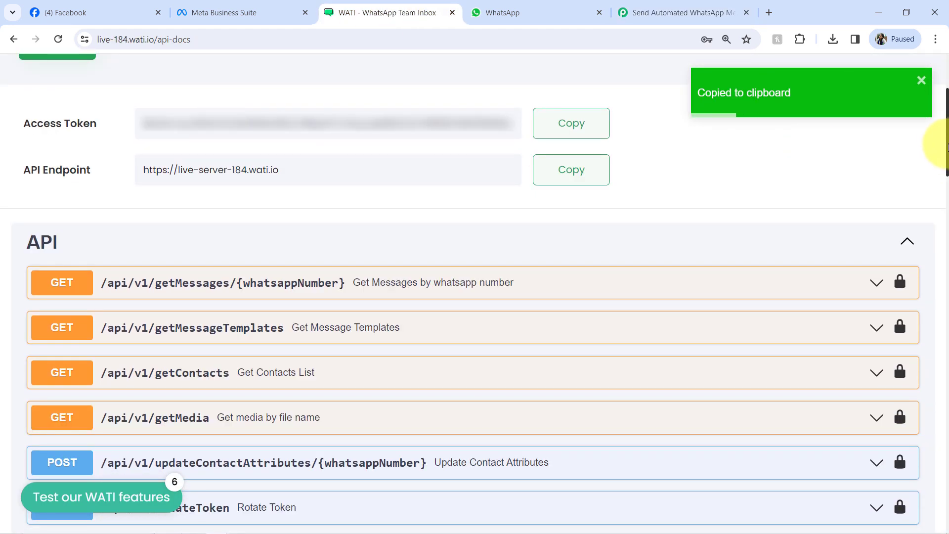
pyautogui.moveTo(945, 146); pyautogui.dragTo(912, 85)
pyautogui.click(148, 78)
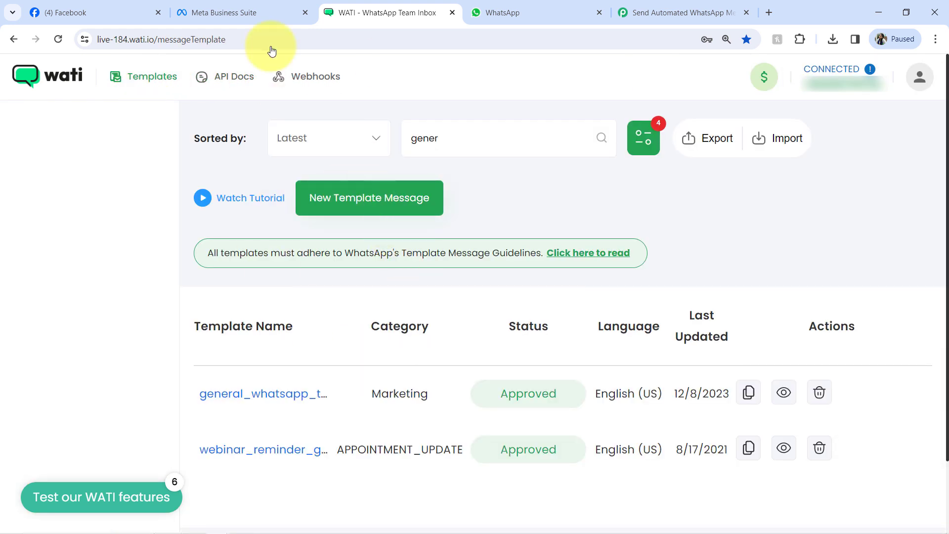
pyautogui.click(651, 5)
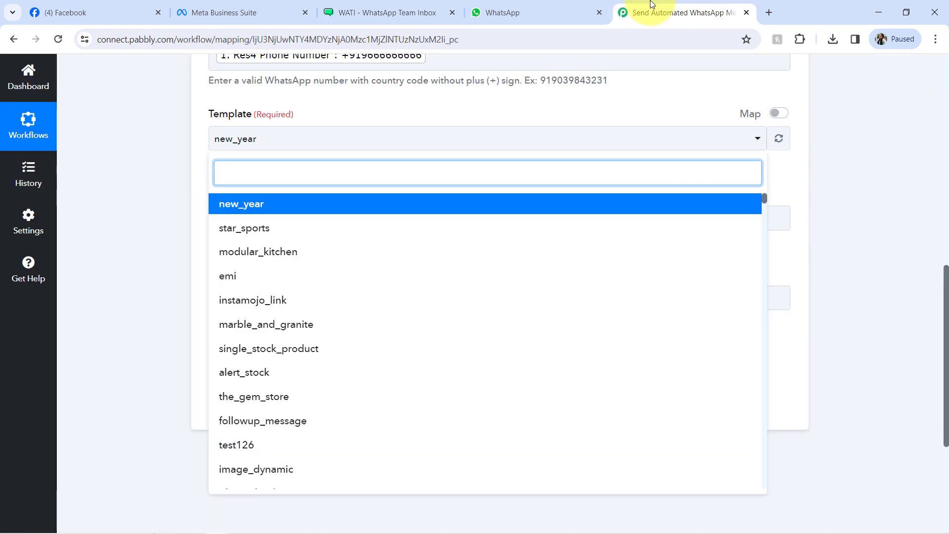
# Switch to WATI, clear the template search and look through the full list of message templates with their categories and approval status
pyautogui.click(387, 13)
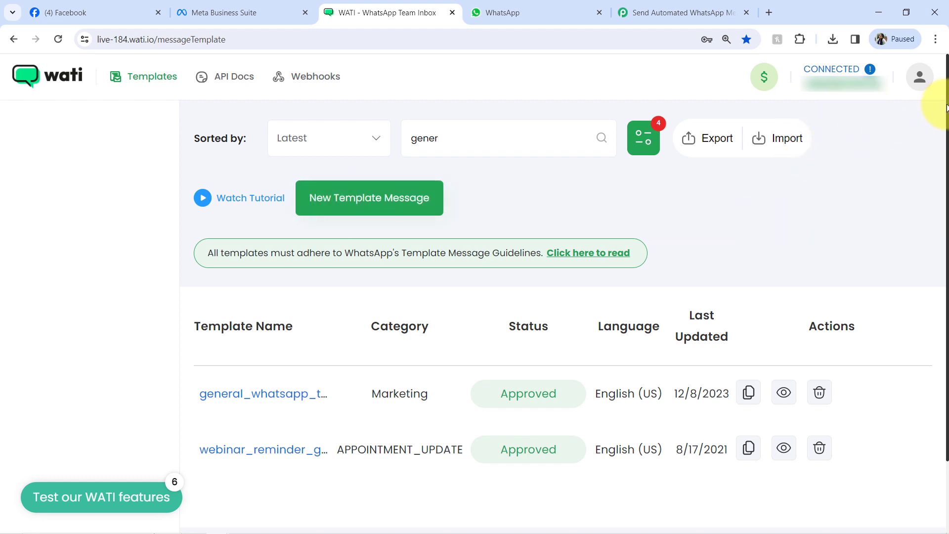
pyautogui.moveTo(946, 106); pyautogui.dragTo(946, 220)
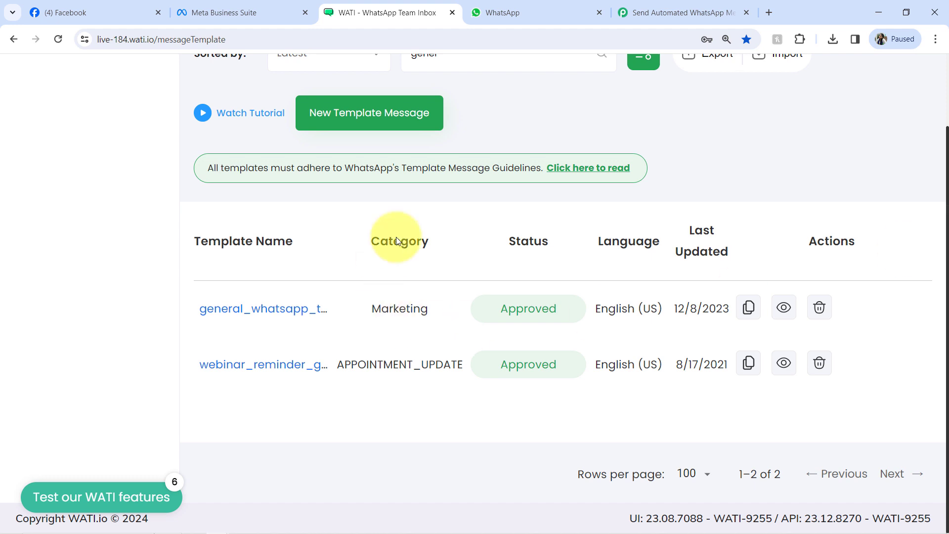
pyautogui.scroll(3, 420, 247)
pyautogui.doubleClick(451, 138)
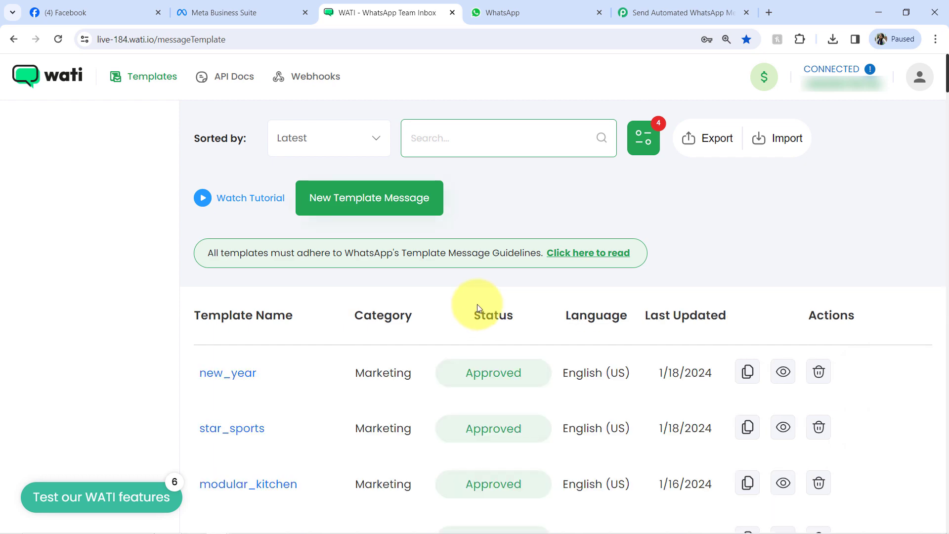
pyautogui.scroll(-5, 477, 307)
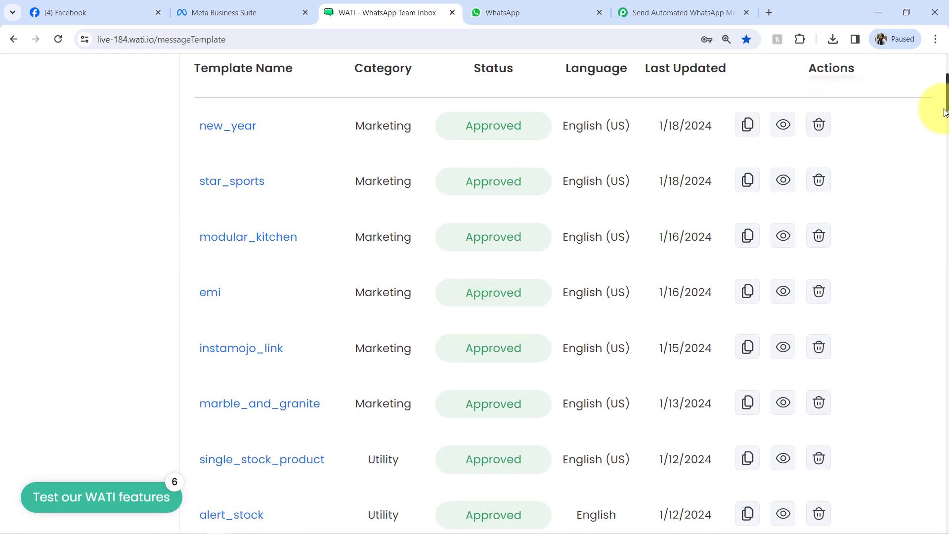
pyautogui.moveTo(945, 96); pyautogui.dragTo(943, 64)
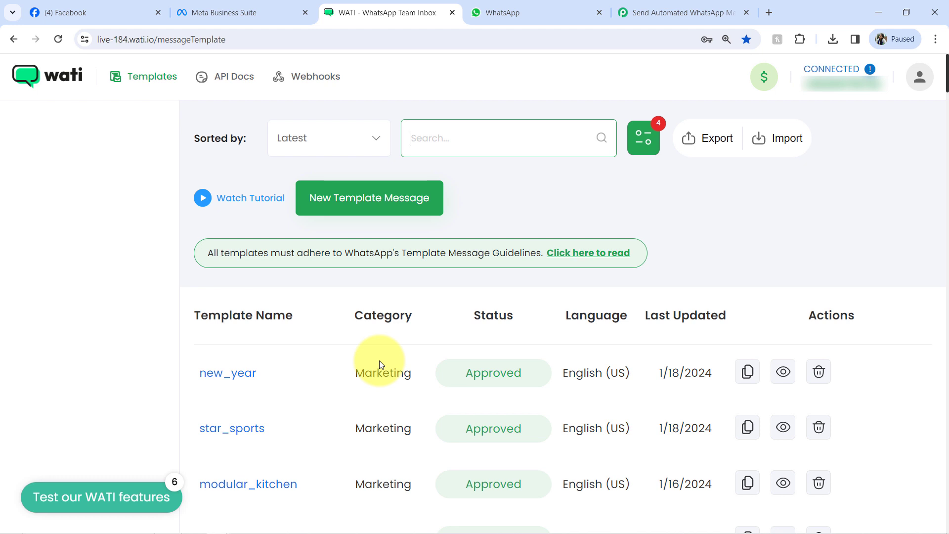
pyautogui.click(417, 155)
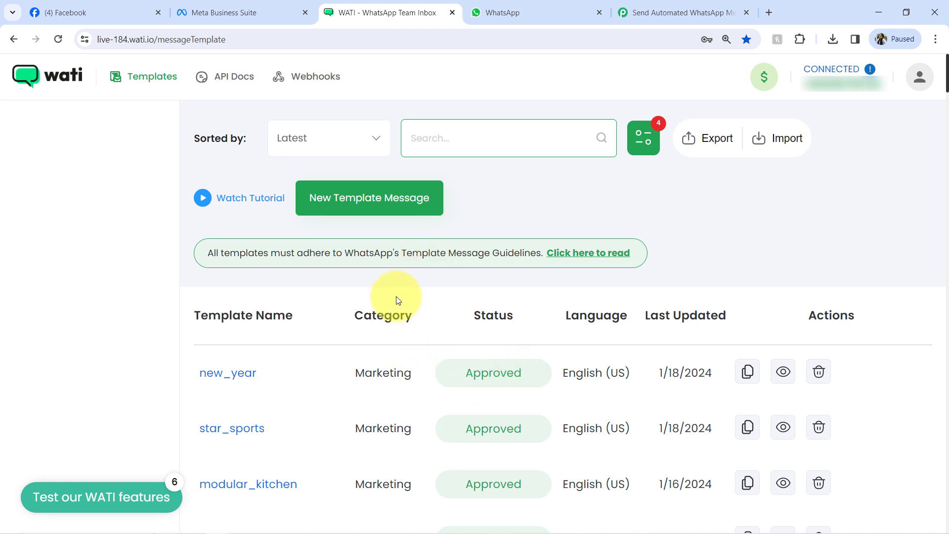
pyautogui.moveTo(167, 40); pyautogui.dragTo(210, 39)
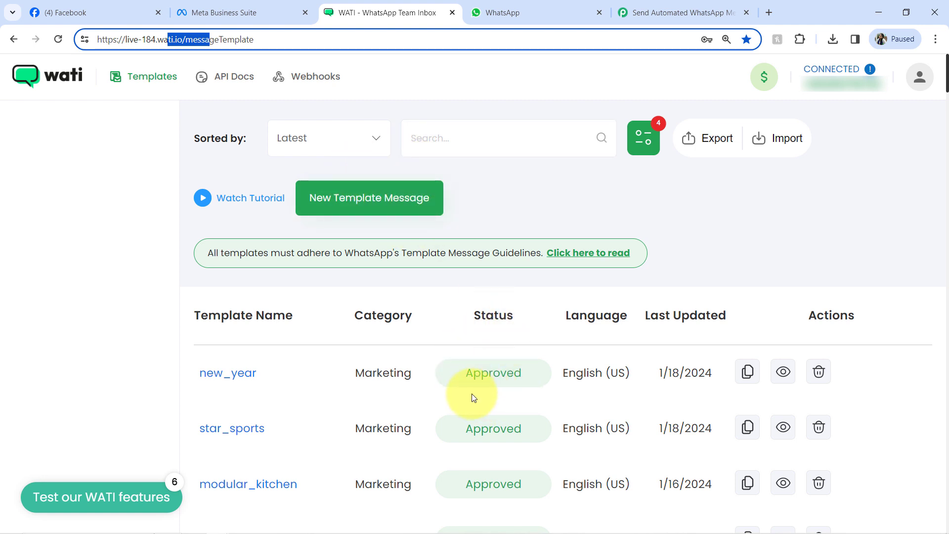
# Search the WATI templates for "file", view the file_sharing_on_whatsapp template and close it
pyautogui.click(429, 132)
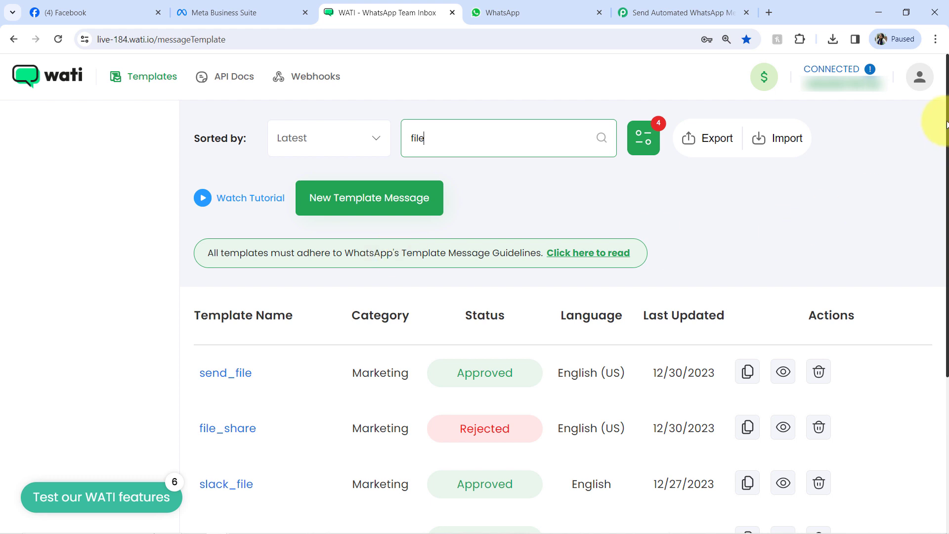
pyautogui.moveTo(946, 125); pyautogui.dragTo(917, 264)
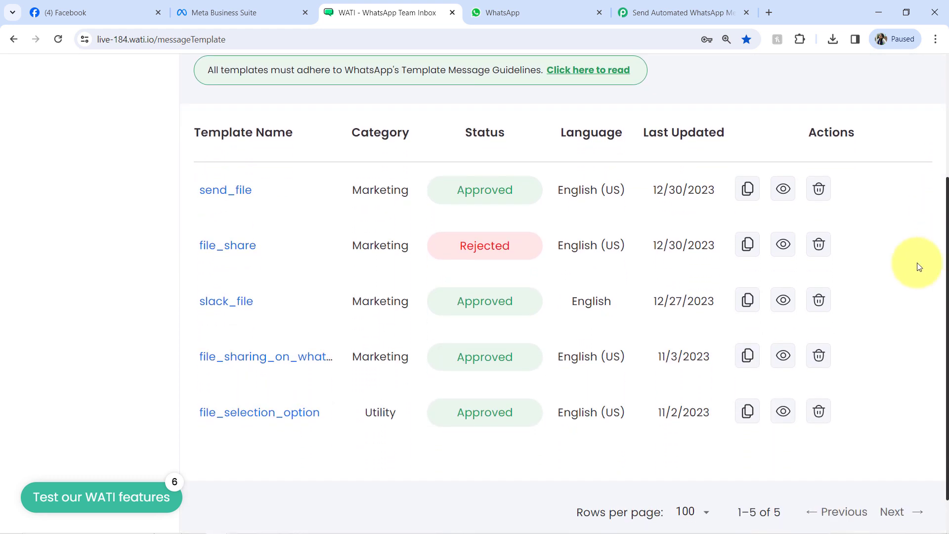
pyautogui.click(245, 362)
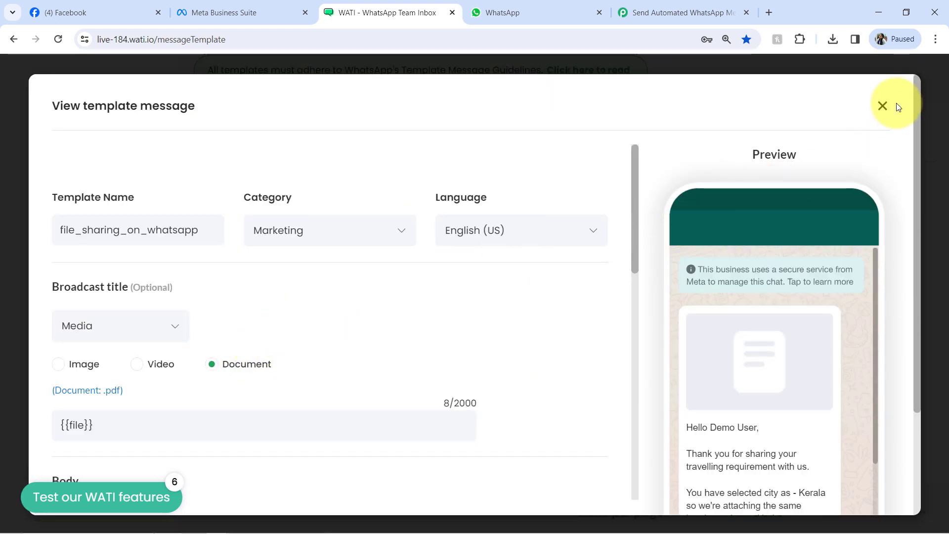
pyautogui.click(884, 107)
pyautogui.scroll(3, 624, 116)
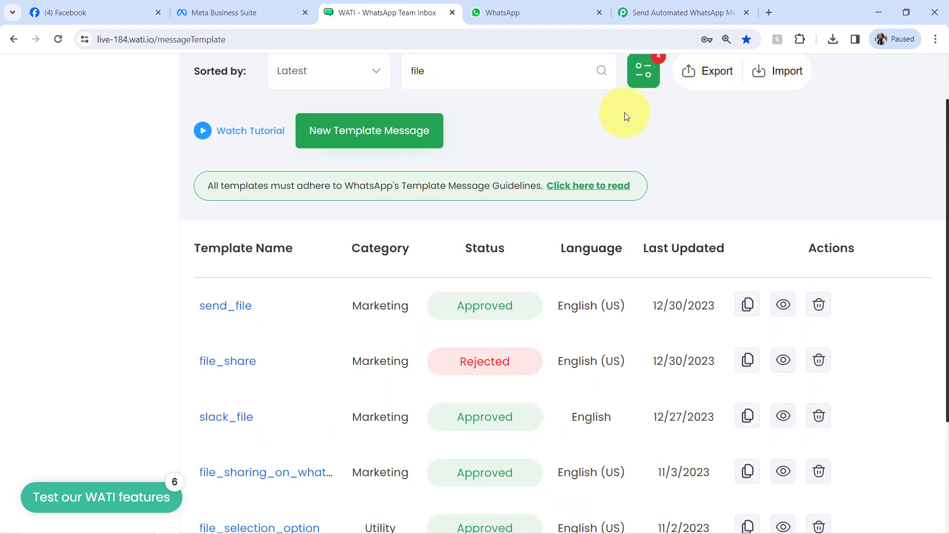
# Search the templates for "gene", open the general WhatsApp marketing template and inspect its {{pdf}} document header
pyautogui.click(424, 71)
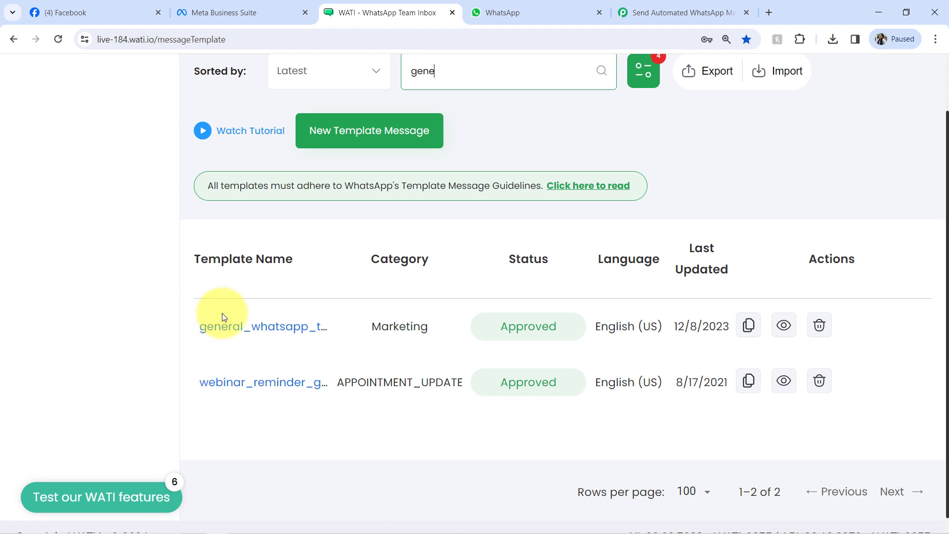
pyautogui.click(277, 325)
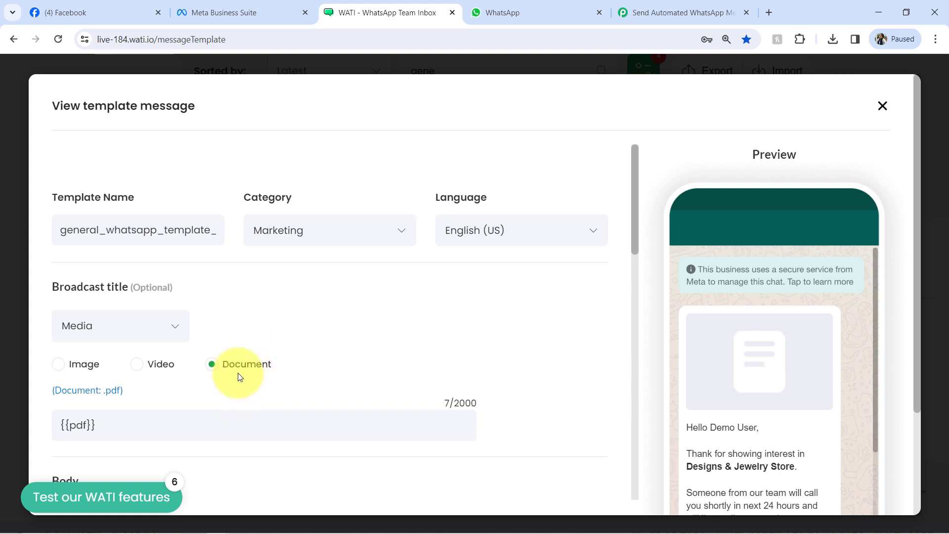
pyautogui.moveTo(633, 243); pyautogui.dragTo(639, 295)
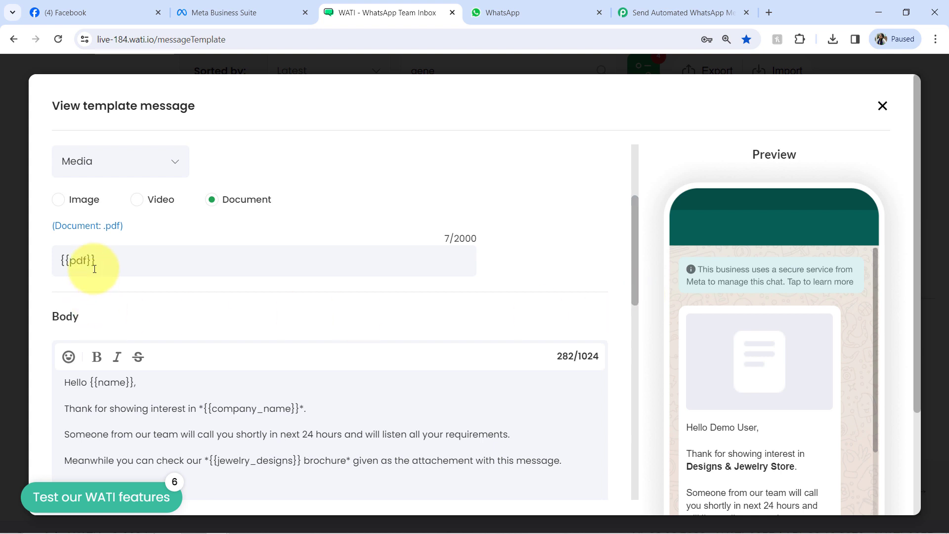
pyautogui.doubleClick(76, 260)
pyautogui.moveTo(101, 266); pyautogui.dragTo(44, 264)
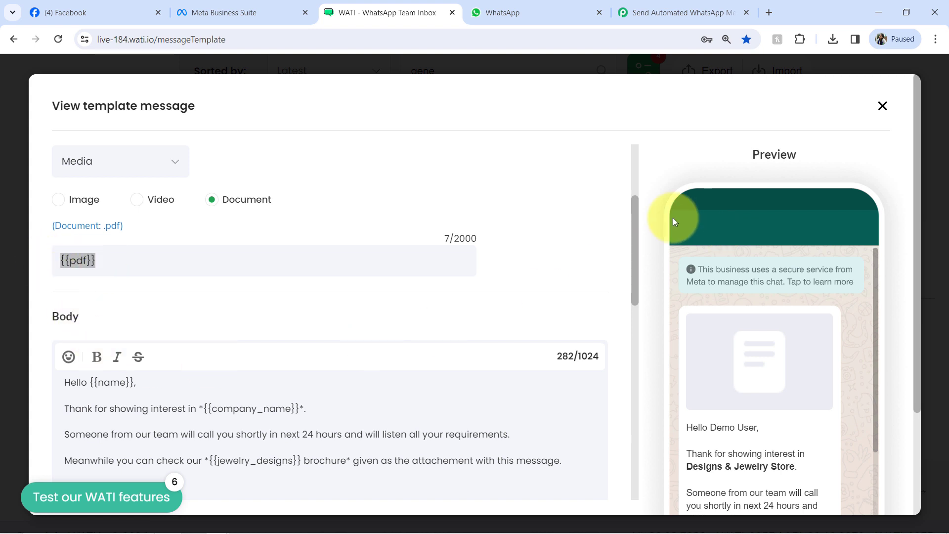
# Examine the template body's {{name}}, {{company_name}} and {{jewelry_designs}} variables and compare them with the message preview
pyautogui.moveTo(636, 229); pyautogui.dragTo(11, 267)
pyautogui.moveTo(82, 252); pyautogui.dragTo(118, 378)
pyautogui.click(483, 310)
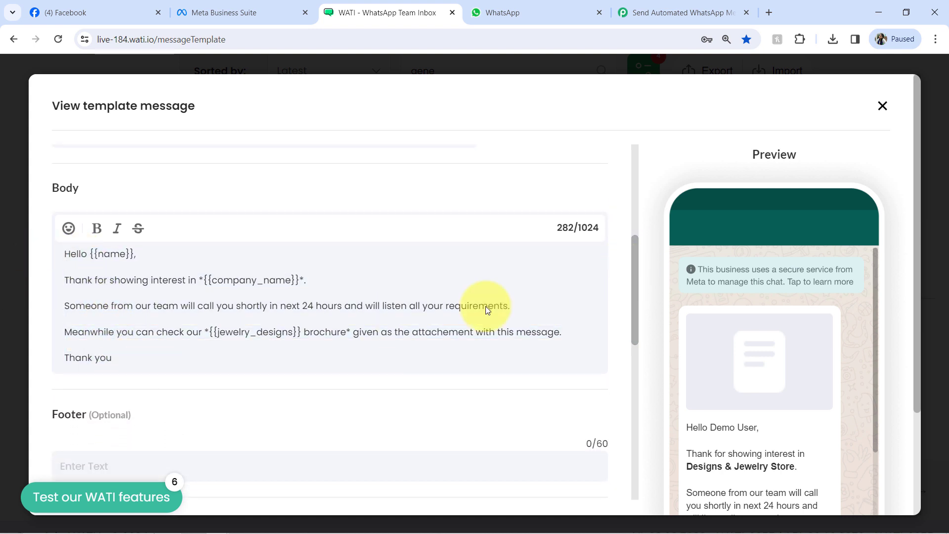
pyautogui.moveTo(874, 264); pyautogui.dragTo(874, 300)
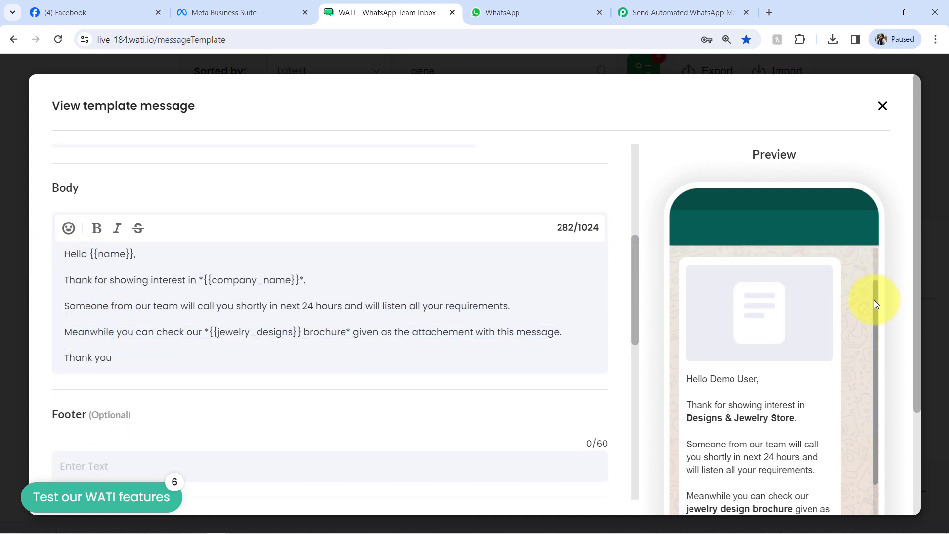
pyautogui.doubleClick(109, 253)
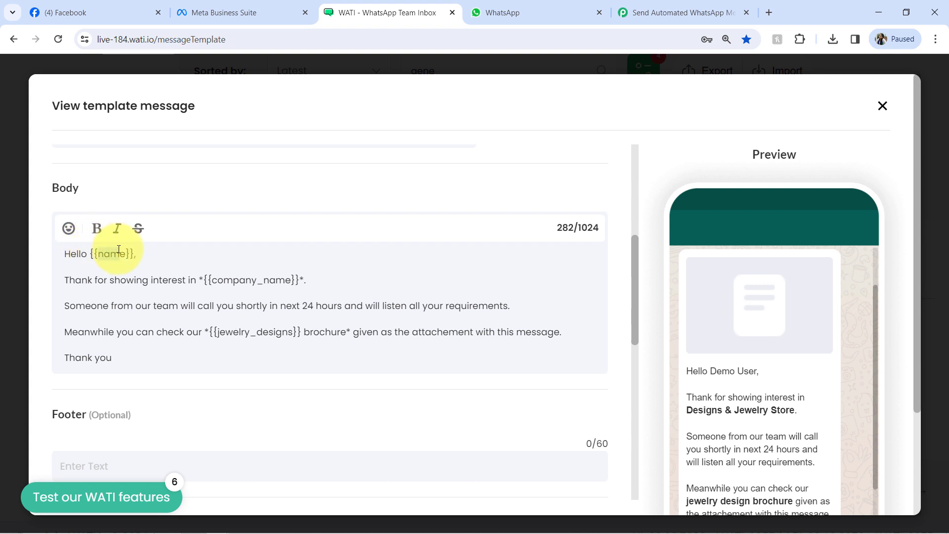
pyautogui.moveTo(206, 280); pyautogui.dragTo(316, 281)
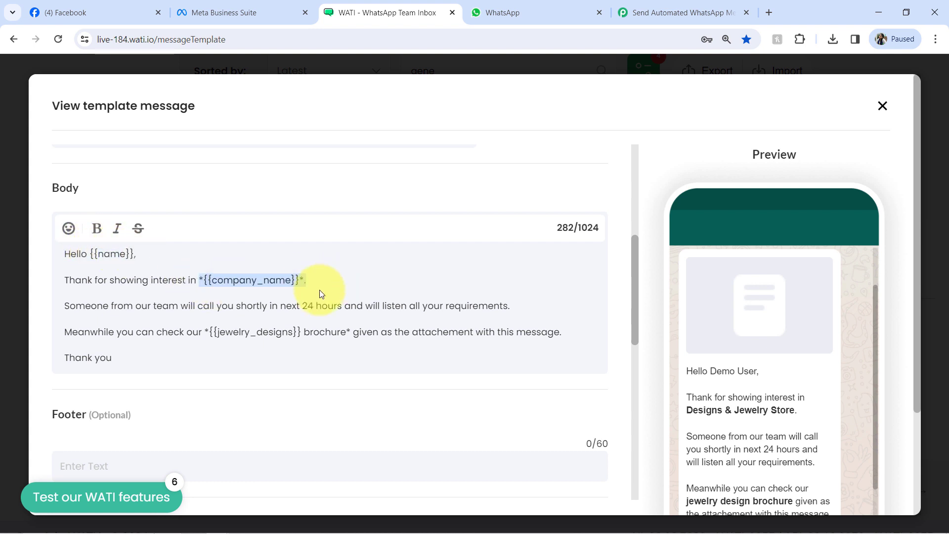
pyautogui.moveTo(200, 334); pyautogui.dragTo(65, 317)
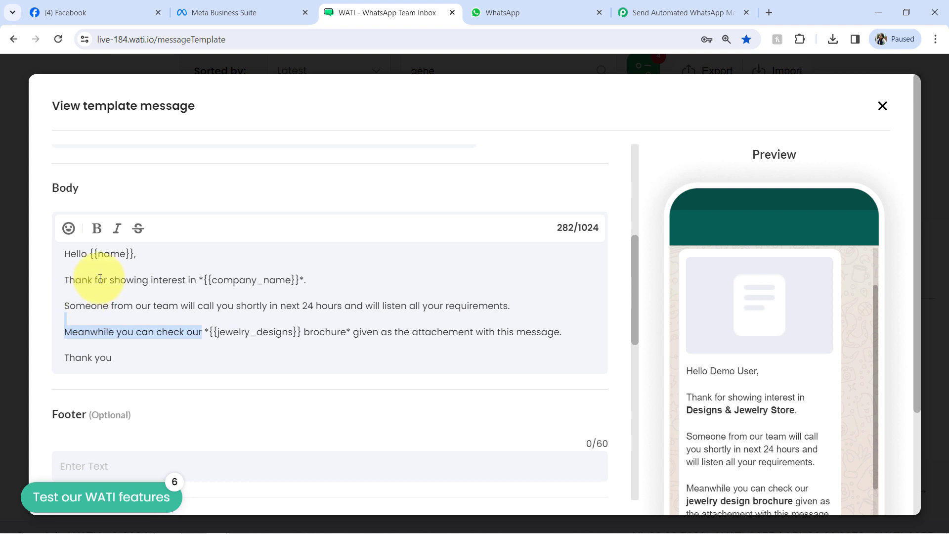
pyautogui.click(101, 258)
pyautogui.moveTo(91, 256); pyautogui.dragTo(151, 266)
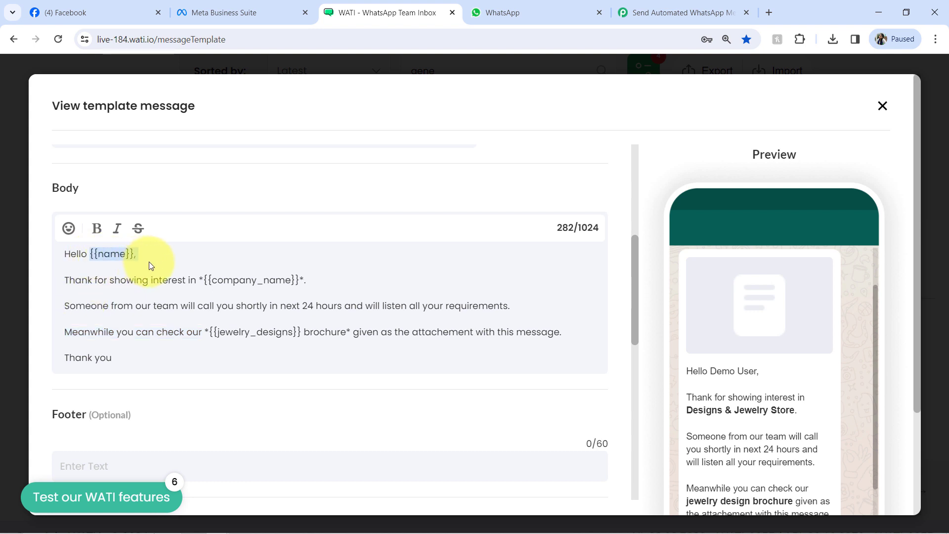
pyautogui.moveTo(203, 280); pyautogui.dragTo(300, 280)
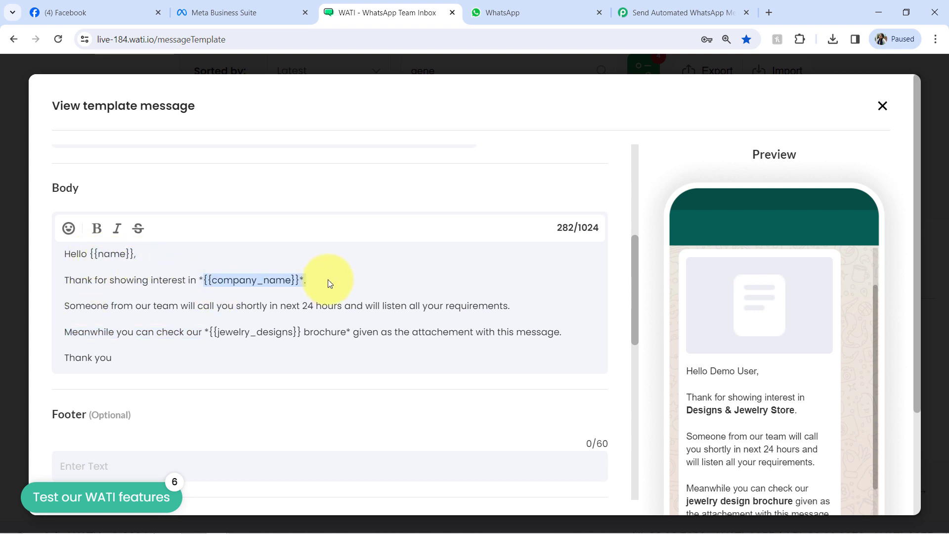
pyautogui.moveTo(218, 332); pyautogui.dragTo(325, 332)
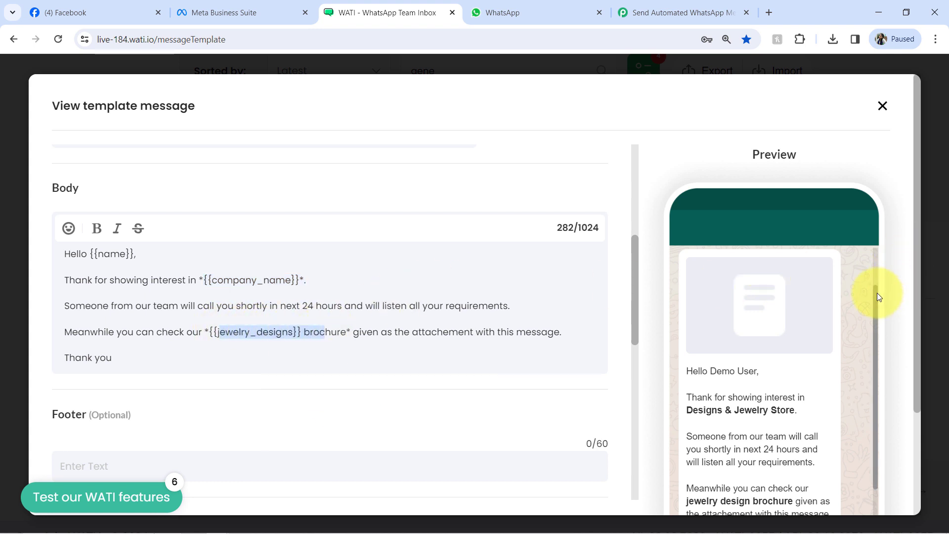
# Review the template's Check Website and Call Now! call-to-action buttons and how they appear in the preview
pyautogui.moveTo(877, 292); pyautogui.dragTo(878, 367)
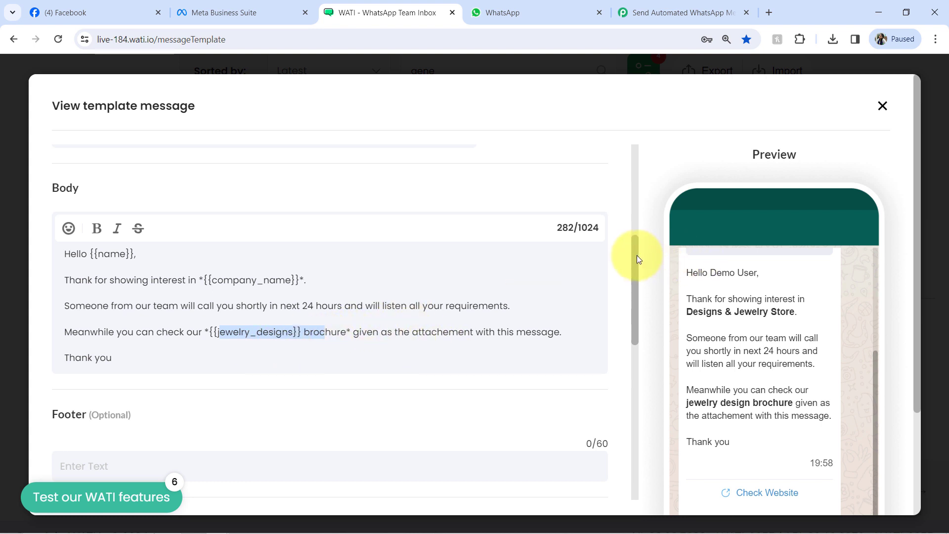
pyautogui.moveTo(637, 255); pyautogui.dragTo(642, 376)
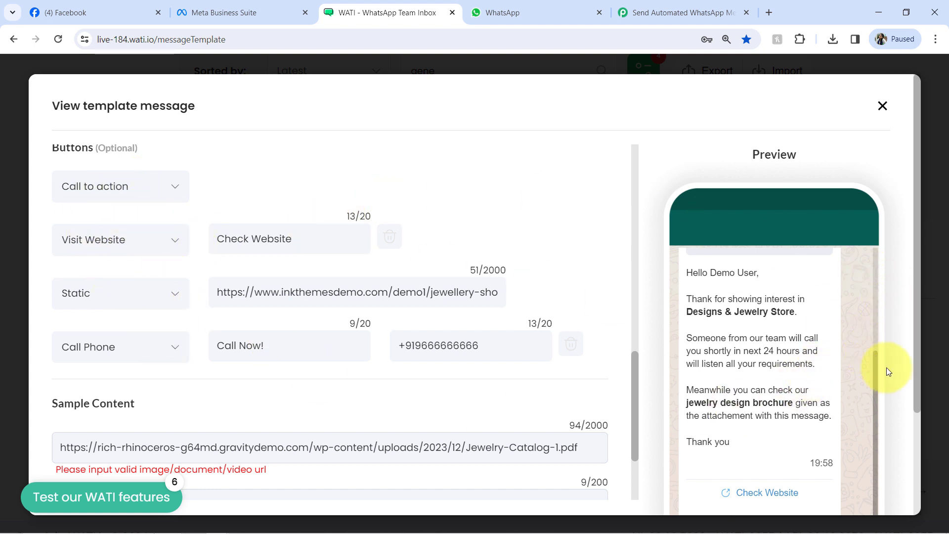
pyautogui.scroll(-2, 781, 425)
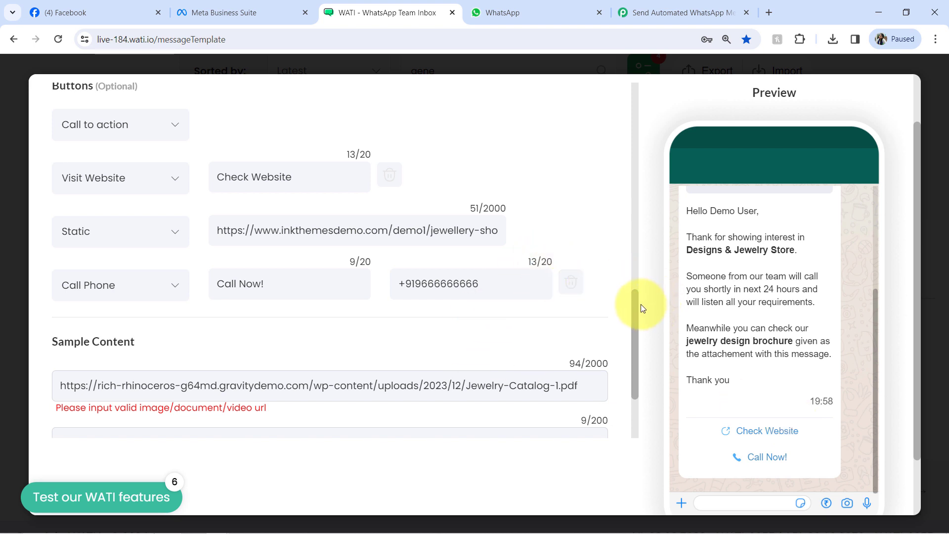
# Check the template's Sample Content values, especially the PDF link supplied for the document header
pyautogui.moveTo(636, 304); pyautogui.dragTo(631, 364)
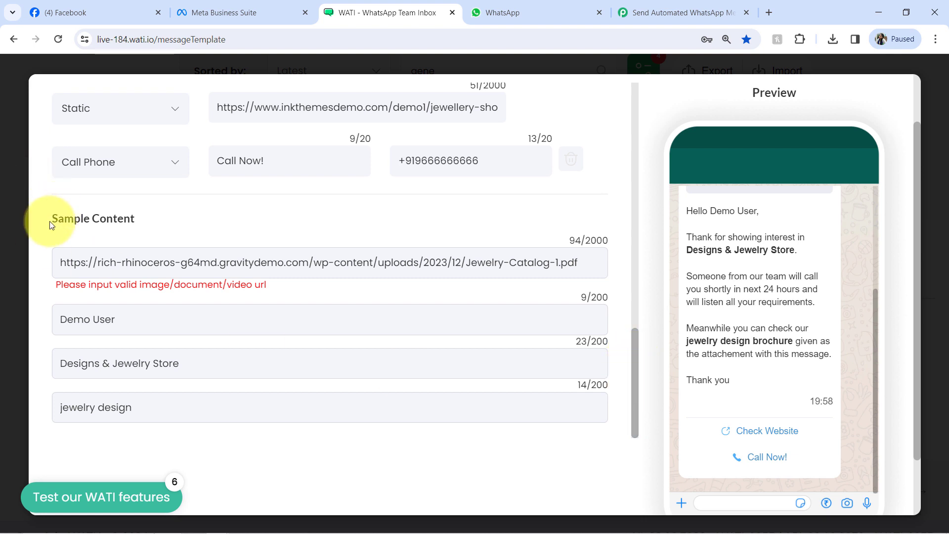
pyautogui.moveTo(51, 220); pyautogui.dragTo(102, 222)
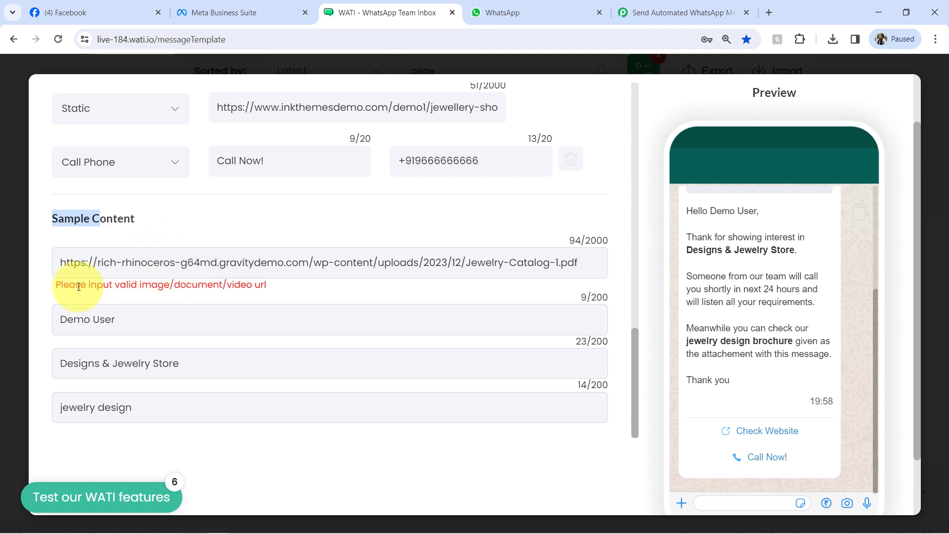
pyautogui.moveTo(79, 287); pyautogui.dragTo(180, 283)
pyautogui.click(184, 277)
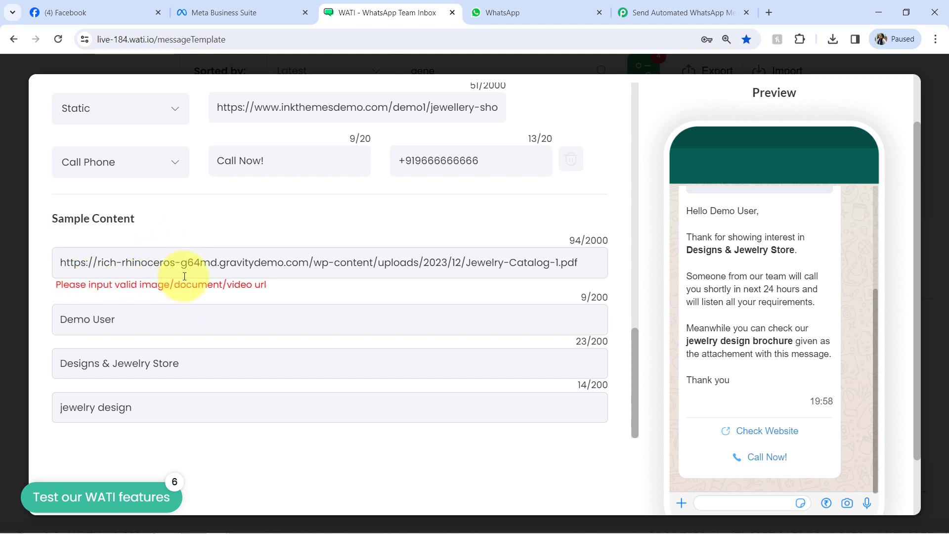
pyautogui.tripleClick(184, 277)
pyautogui.click(179, 276)
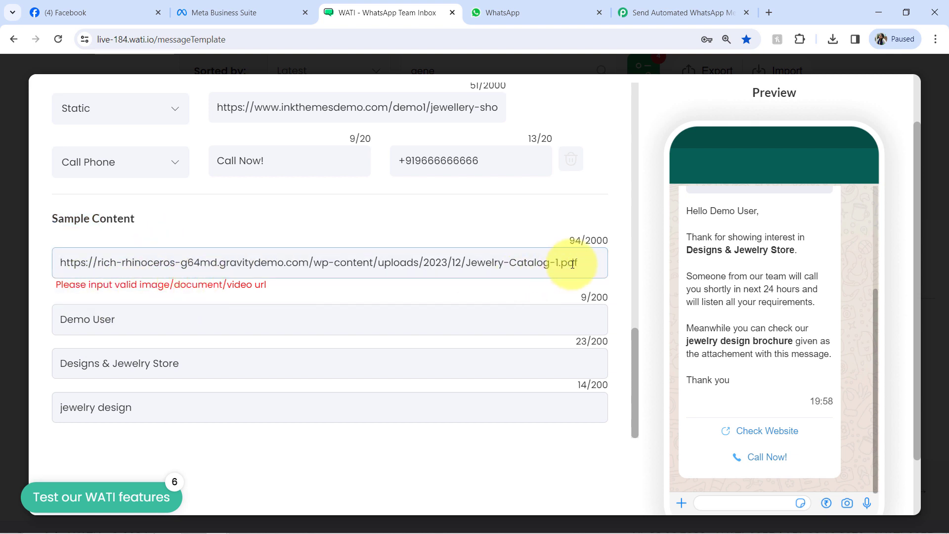
pyautogui.moveTo(576, 265); pyautogui.dragTo(550, 264)
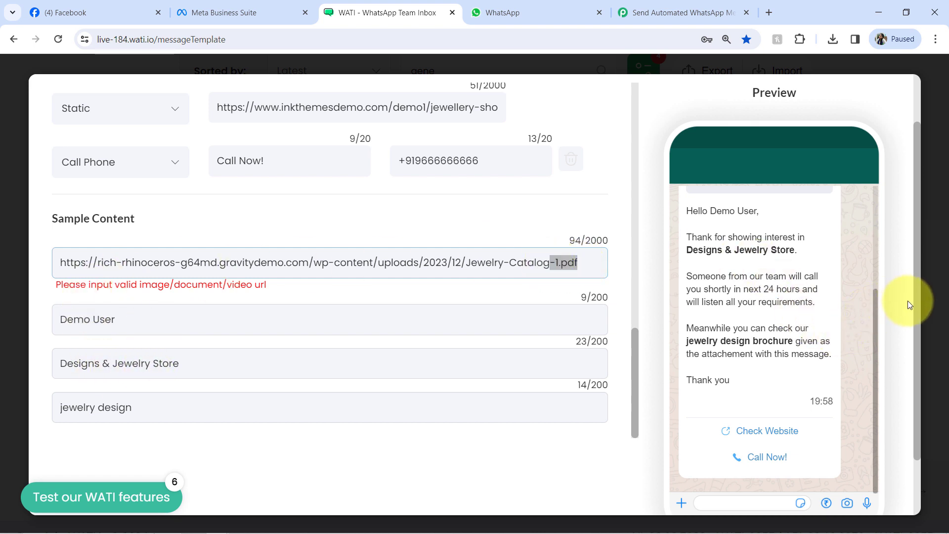
pyautogui.moveTo(918, 289); pyautogui.dragTo(905, 147)
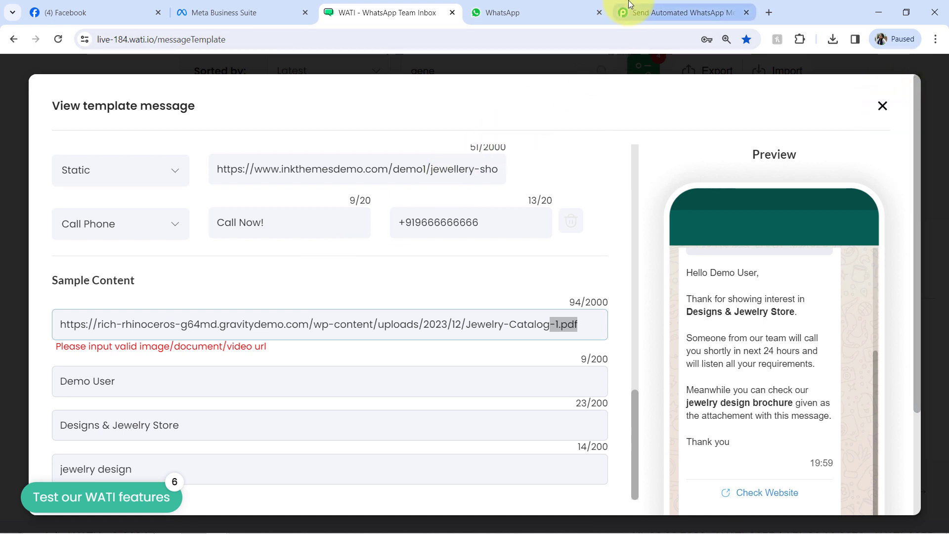
# Compare the workflow's open Template choices with the template in WATI and return to the Pabbly Connect workflow
pyautogui.click(638, 14)
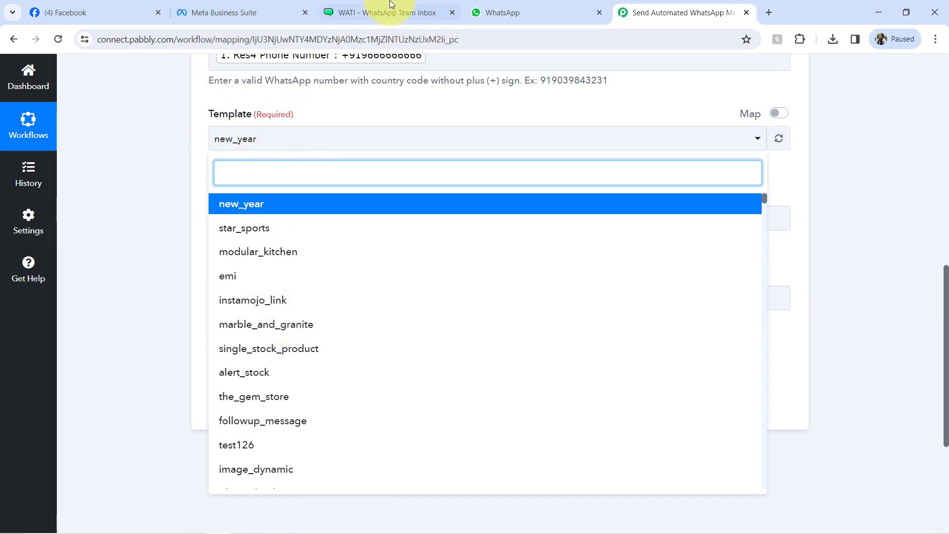
pyautogui.click(348, 11)
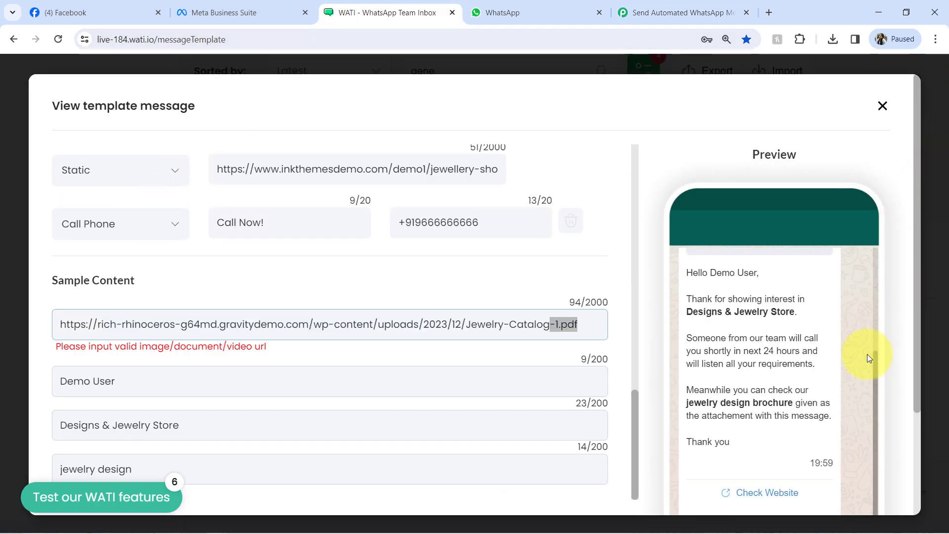
pyautogui.click(682, 13)
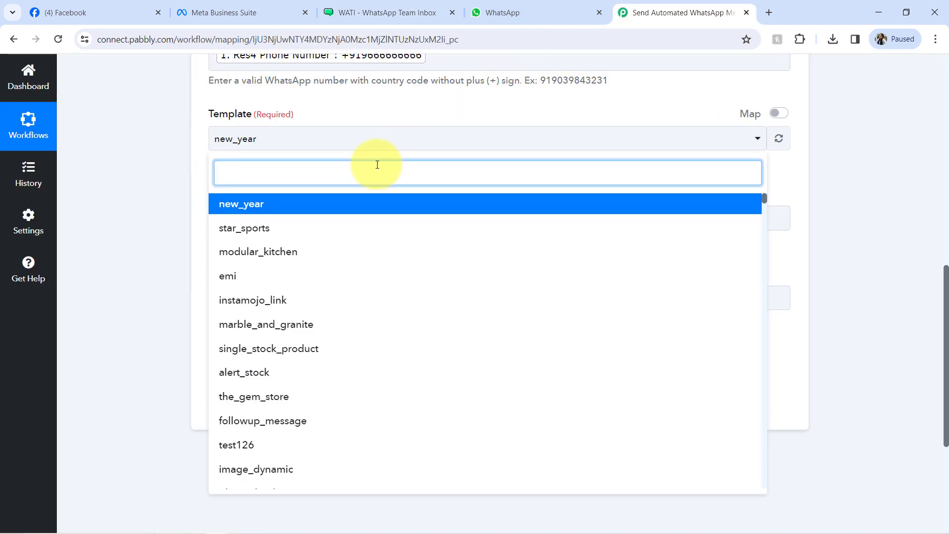
# Choose the general_whatsapp_template_with_brochure template and set the broadcast name to "Send WhatsApp Message to Leads"
pyautogui.write('gene')
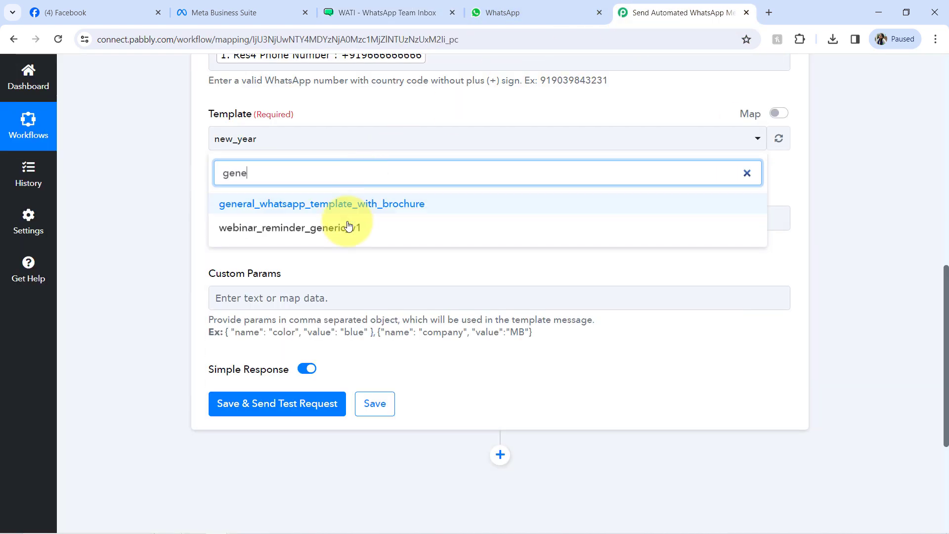
pyautogui.click(339, 211)
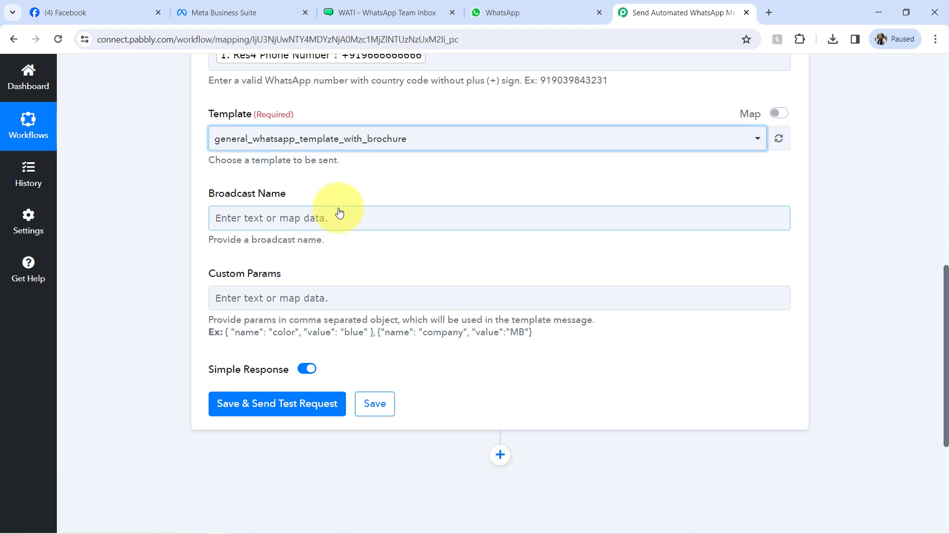
pyautogui.click(225, 218)
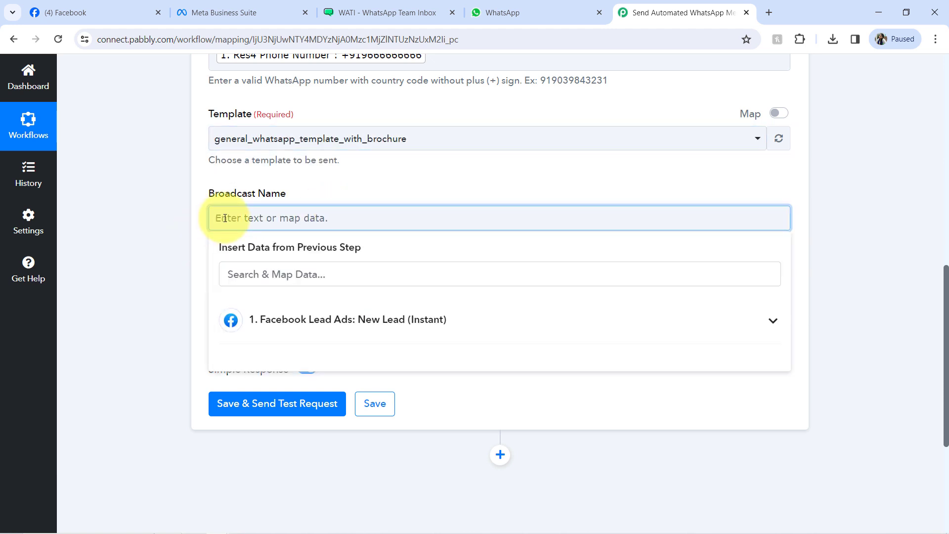
pyautogui.write('Send WhatsApp Message to Leads')
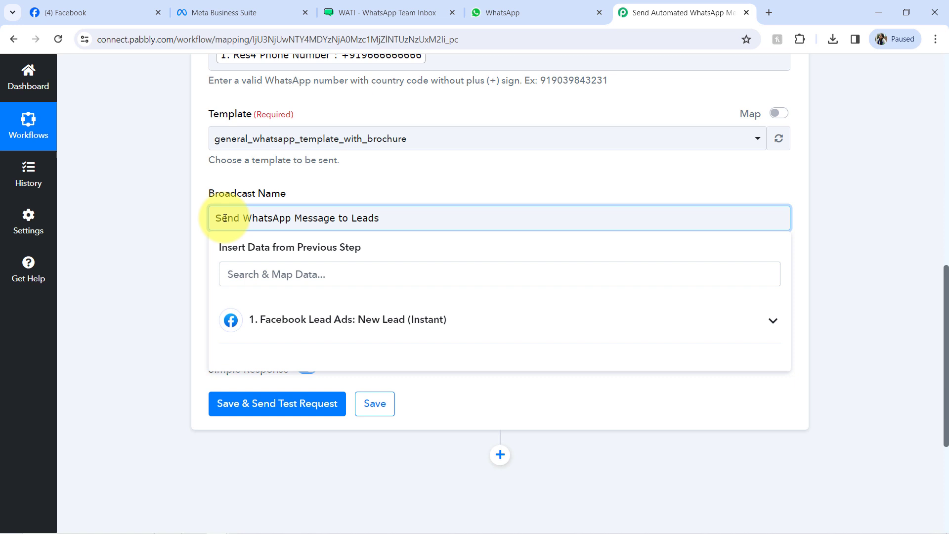
pyautogui.click(150, 275)
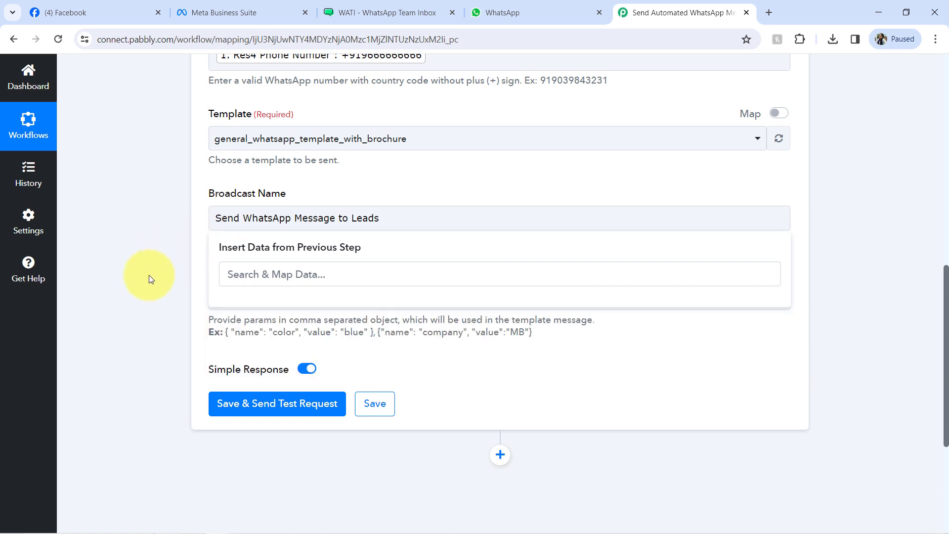
# Examine the Custom Params example format and the template's body variables in WATI, and return to the Pabbly Connect workflow
pyautogui.moveTo(222, 273); pyautogui.dragTo(300, 275)
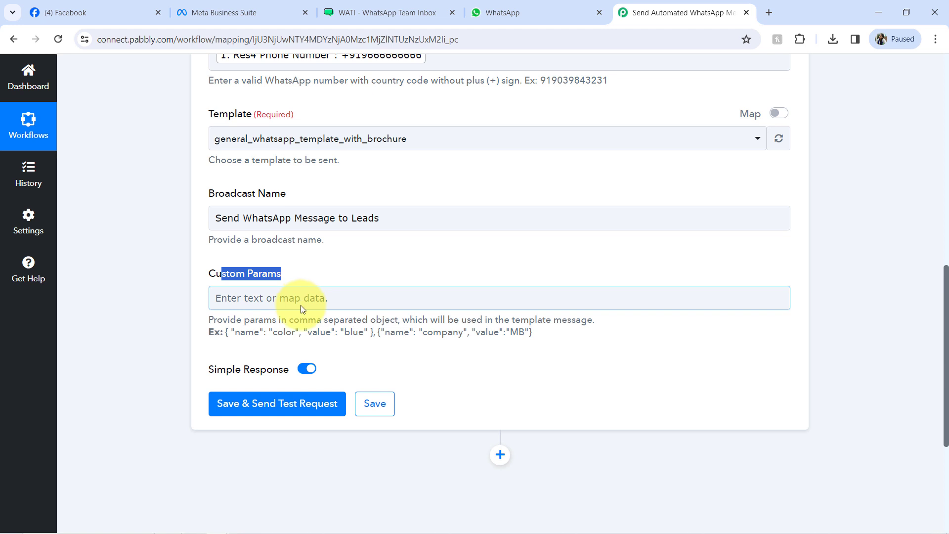
pyautogui.click(235, 344)
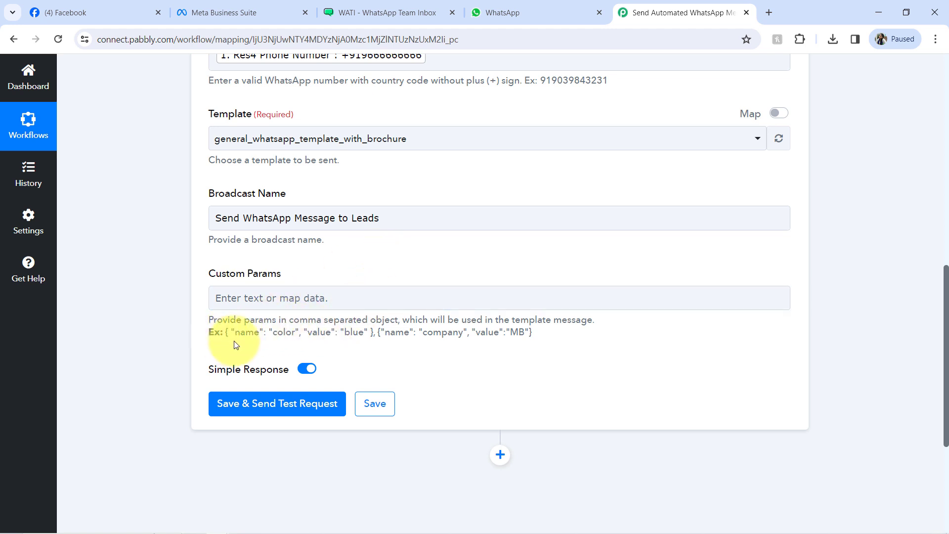
pyautogui.moveTo(235, 345); pyautogui.dragTo(346, 330)
pyautogui.click(354, 331)
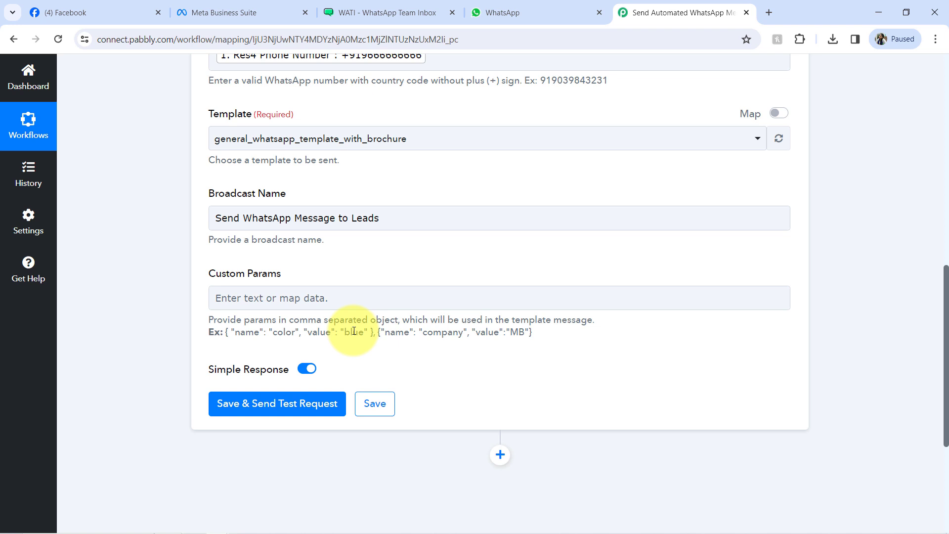
pyautogui.click(399, 6)
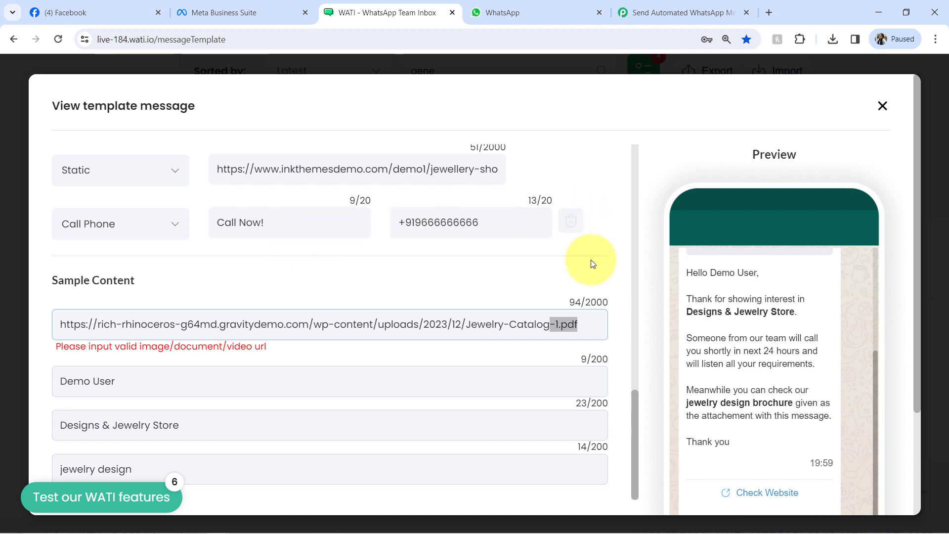
pyautogui.moveTo(633, 435); pyautogui.dragTo(628, 262)
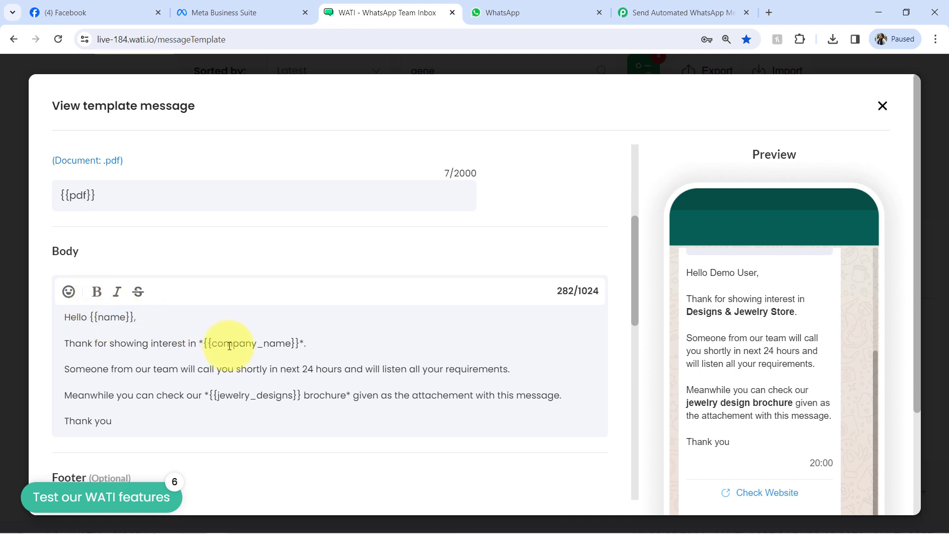
pyautogui.moveTo(225, 346); pyautogui.dragTo(232, 346)
pyautogui.doubleClick(232, 394)
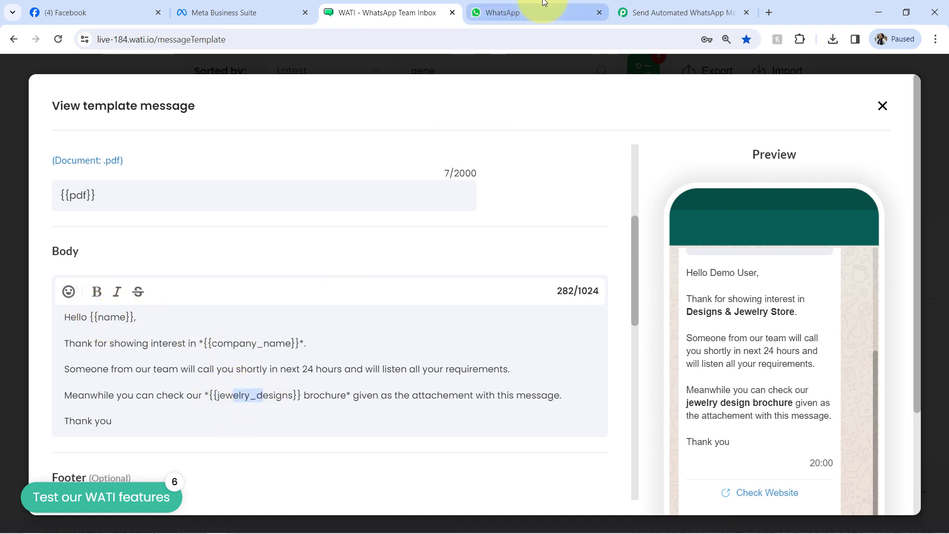
pyautogui.click(682, 12)
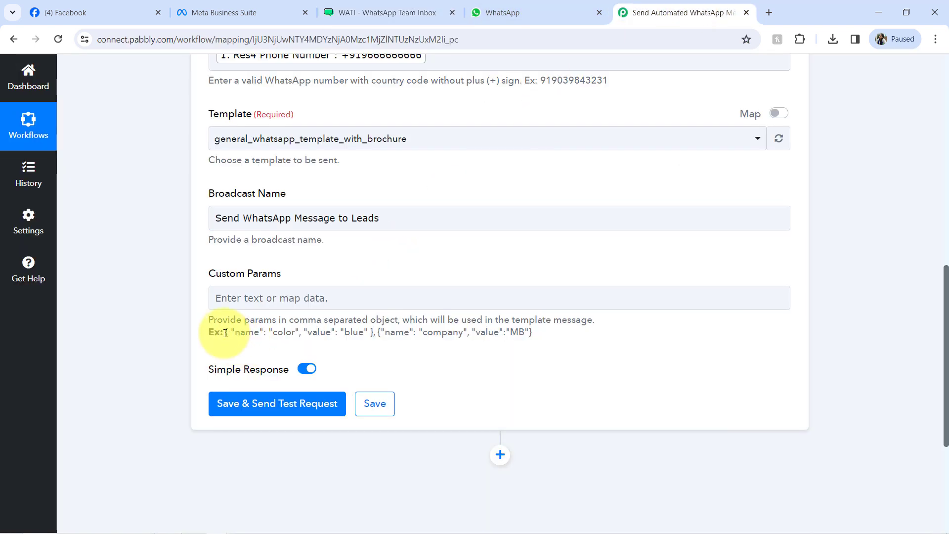
# Fill Custom Params with four comma-separated copies of the example object { "name": "color", "value": "blue" }, without a trailing comma
pyautogui.moveTo(224, 332); pyautogui.dragTo(376, 335)
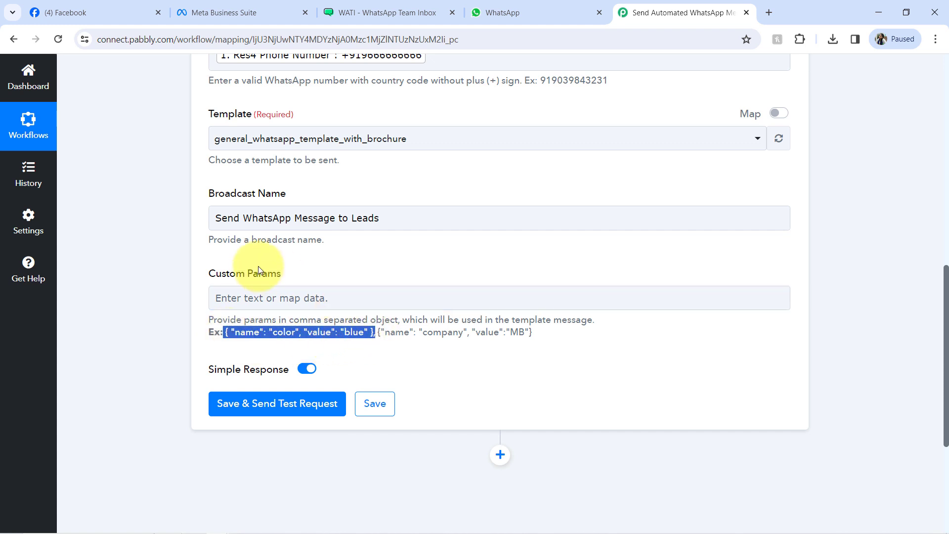
pyautogui.click(238, 303)
pyautogui.write('{ "name": "color", "value": "blue" },')
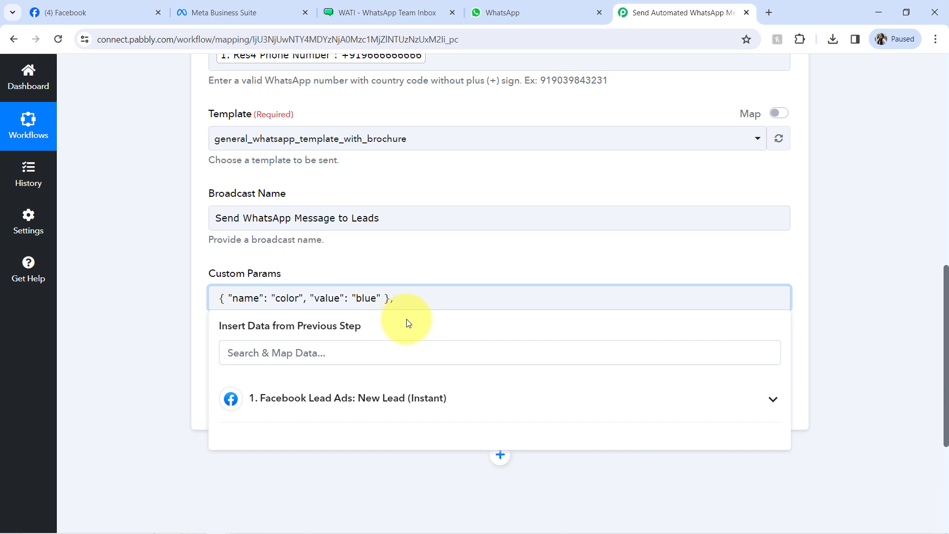
pyautogui.write('{ "name": "color", "value": "blue" },')
pyautogui.write('{ "name": "color", "value": "blue" },')
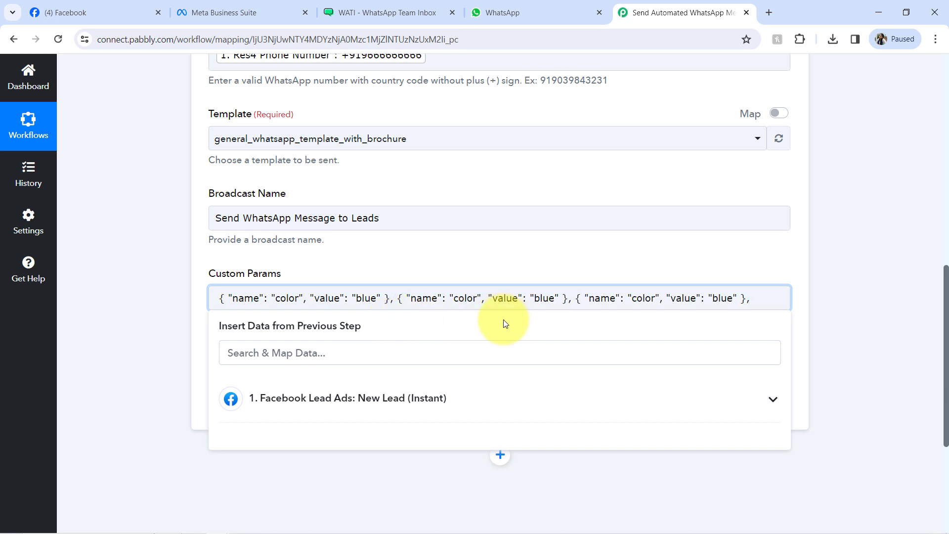
pyautogui.write('{ "name": "color", "value": "blue" },')
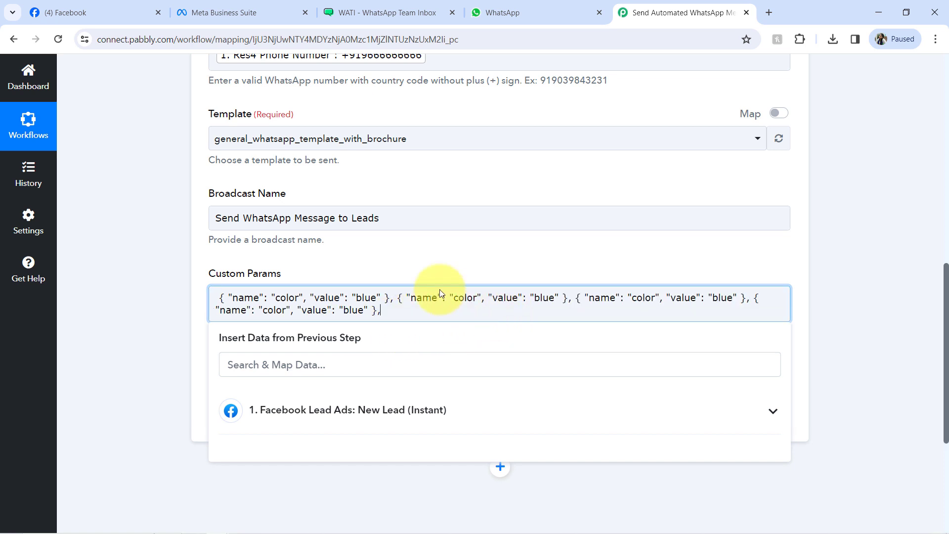
pyautogui.click(379, 313)
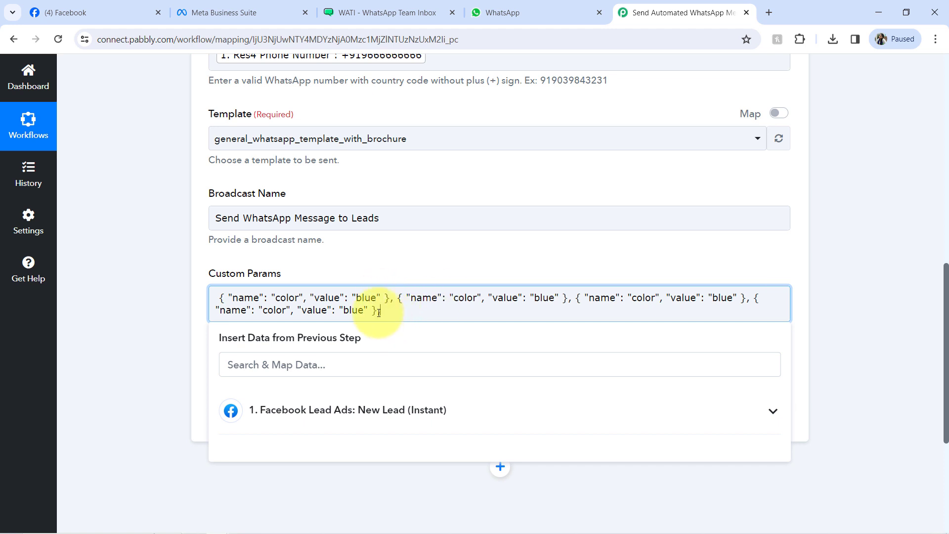
pyautogui.press('BackSpace')
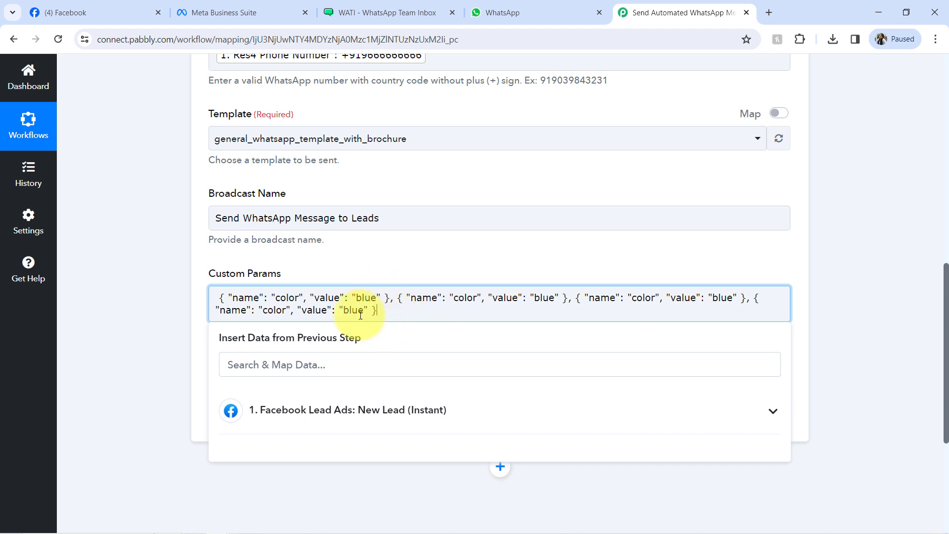
pyautogui.click(189, 326)
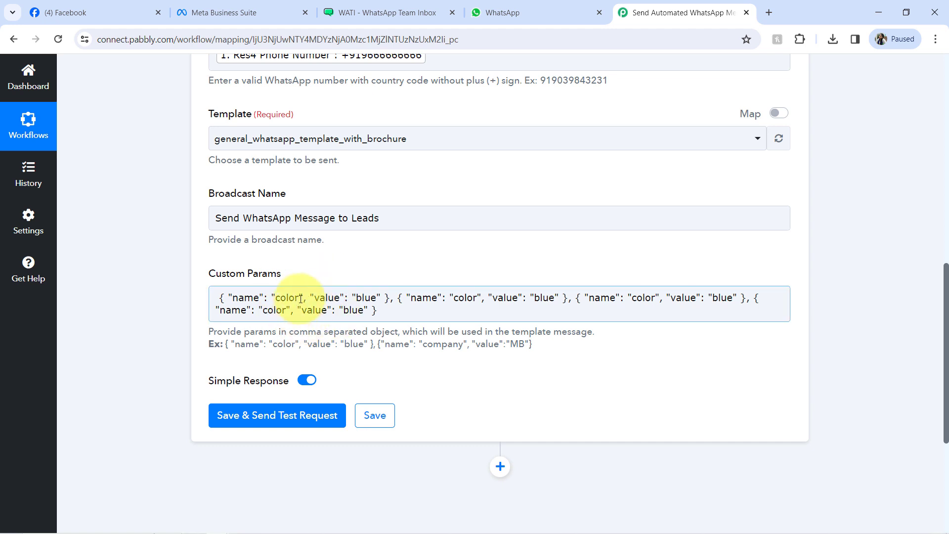
# Replace the first custom parameter's name with pdf, matching the document header variable in the WATI template
pyautogui.doubleClick(280, 298)
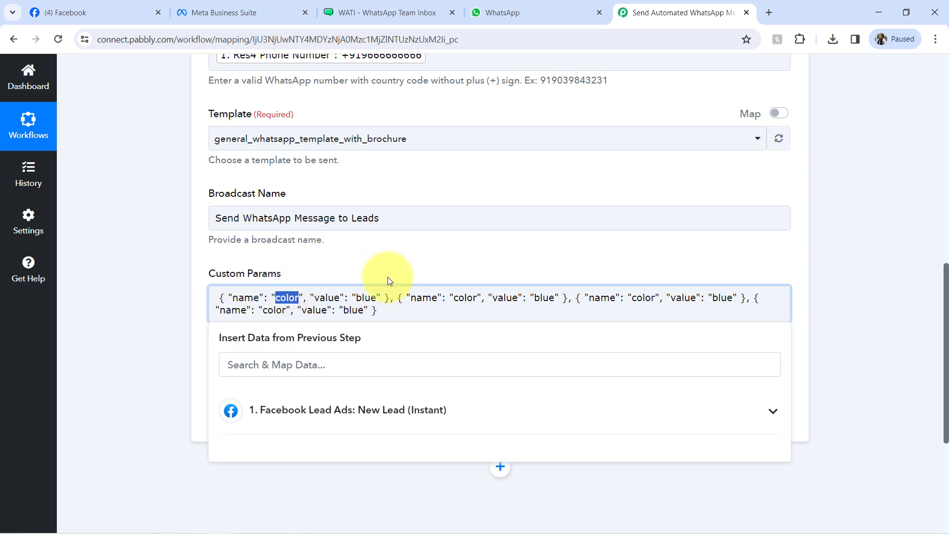
pyautogui.doubleClick(361, 293)
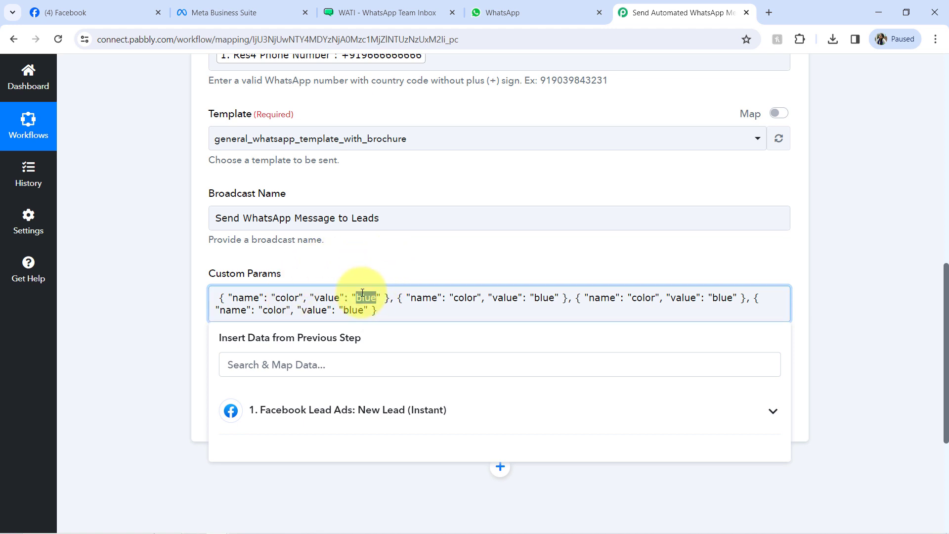
pyautogui.doubleClick(464, 298)
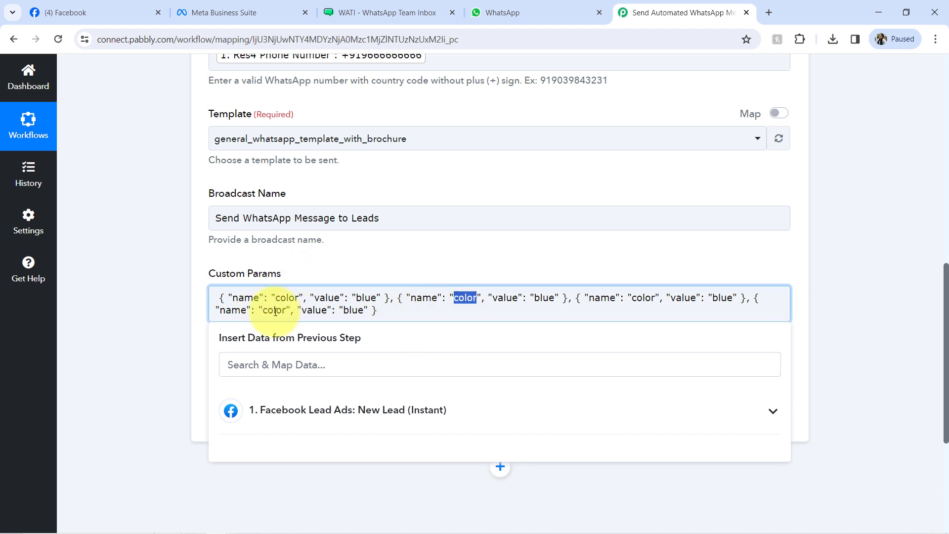
pyautogui.click(173, 303)
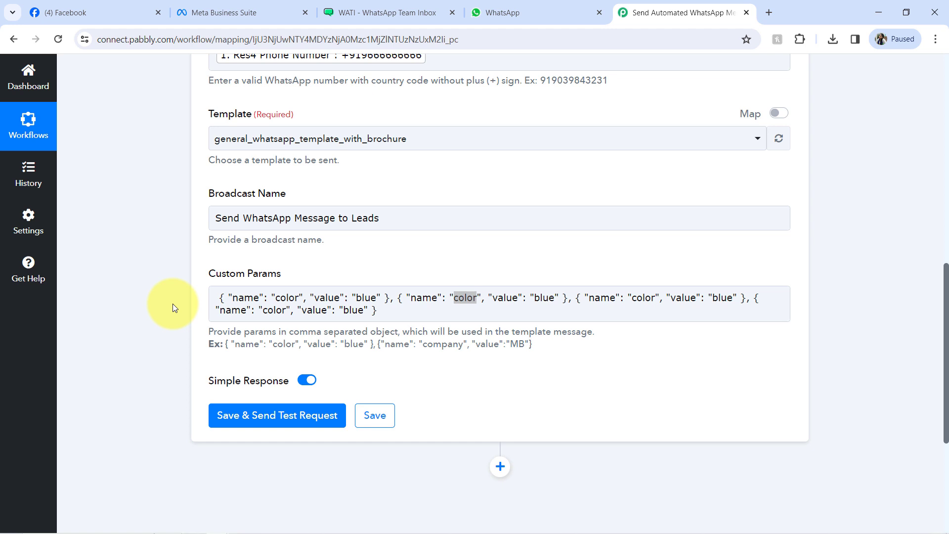
pyautogui.doubleClick(290, 297)
pyautogui.press('BackSpace')
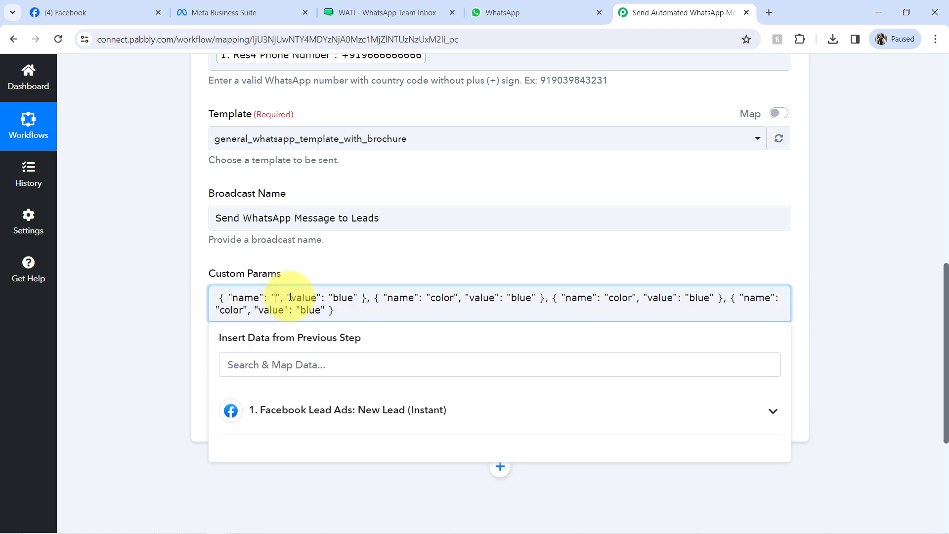
pyautogui.click(383, 4)
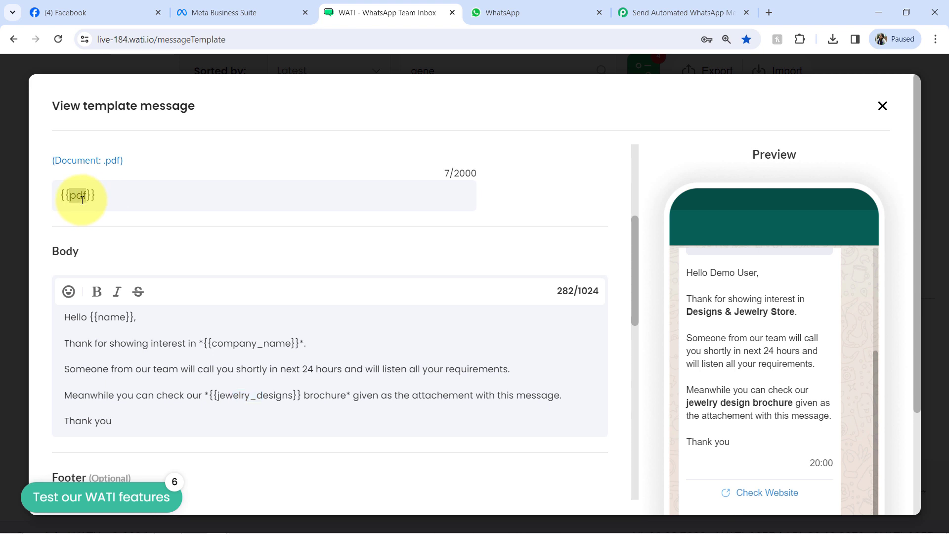
pyautogui.click(662, 10)
pyautogui.write('pdf')
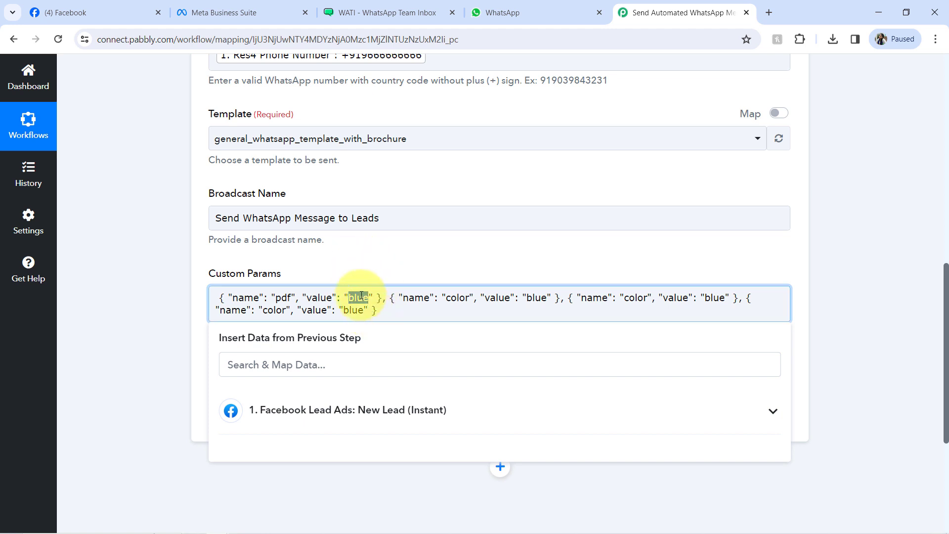
pyautogui.doubleClick(360, 296)
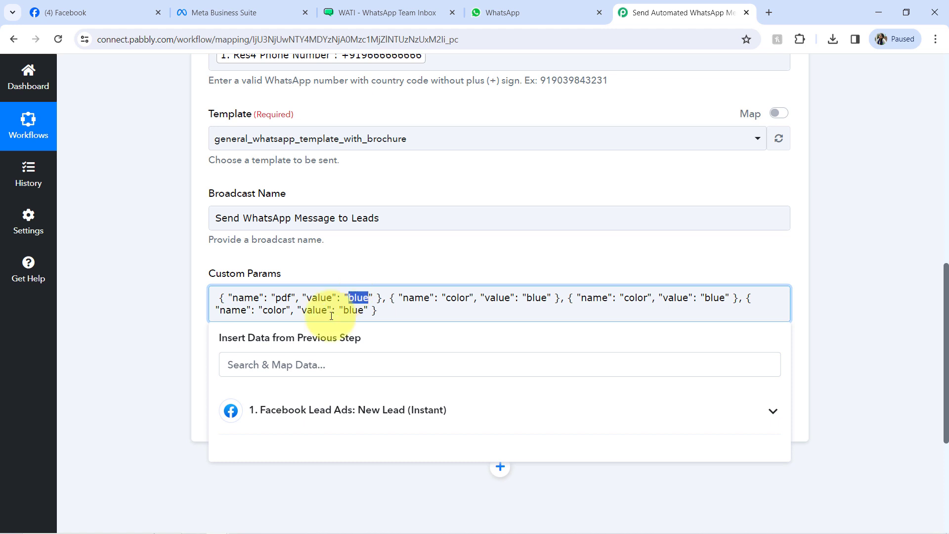
pyautogui.write('https://pay2vault.com/wp3/wp-content/uploads/2024/01/Interior_Design_Brochure.pdf')
pyautogui.moveTo(373, 298); pyautogui.dragTo(622, 293)
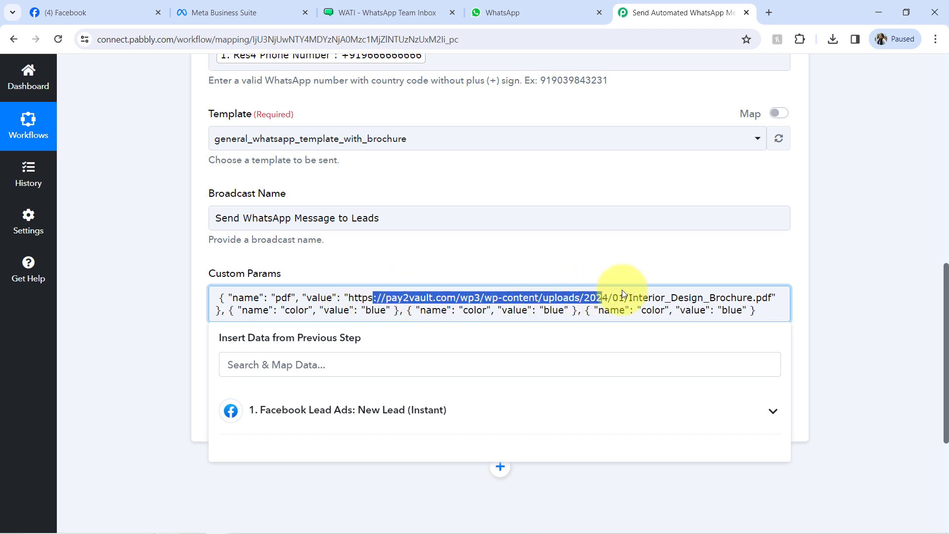
pyautogui.moveTo(697, 285)
pyautogui.mouseDown()
pyautogui.moveTo(254, 296)
pyautogui.moveTo(267, 313)
pyautogui.moveTo(566, 315)
pyautogui.moveTo(698, 295)
pyautogui.mouseUp()
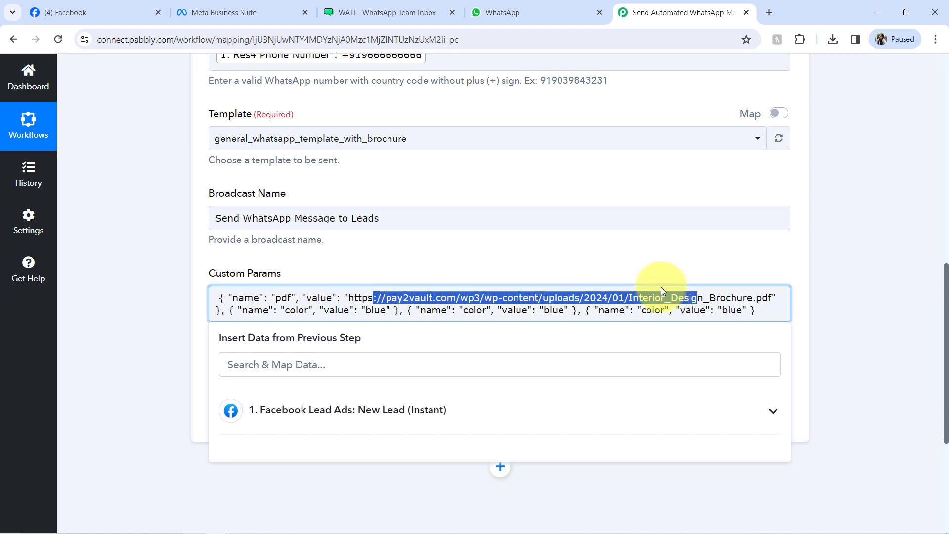
# Replace the second custom parameter's name with name, matching the greeting variable in the WATI template body
pyautogui.click(386, 5)
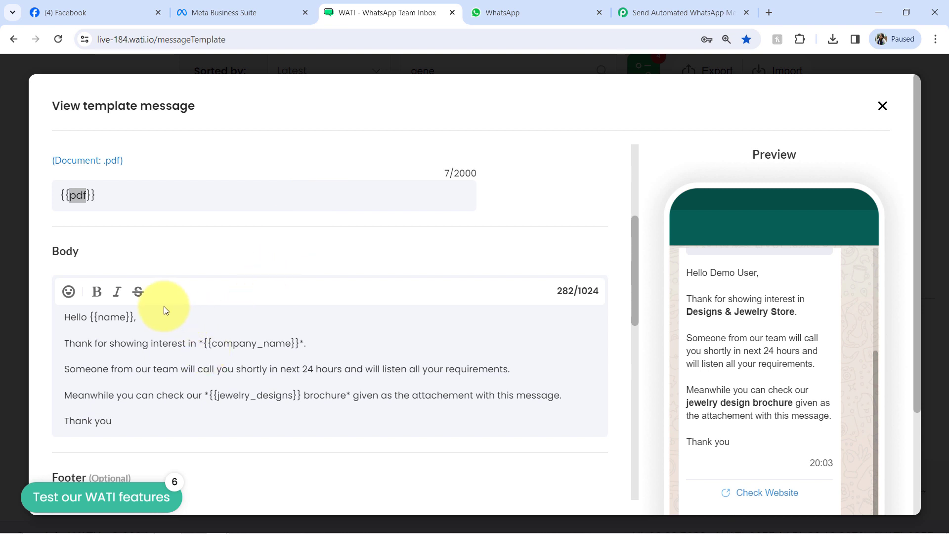
pyautogui.click(96, 316)
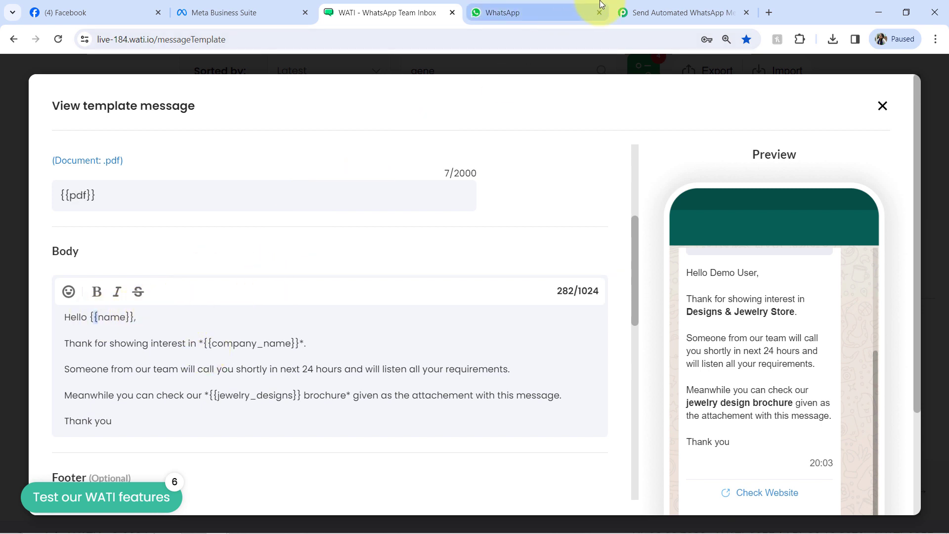
pyautogui.click(644, 6)
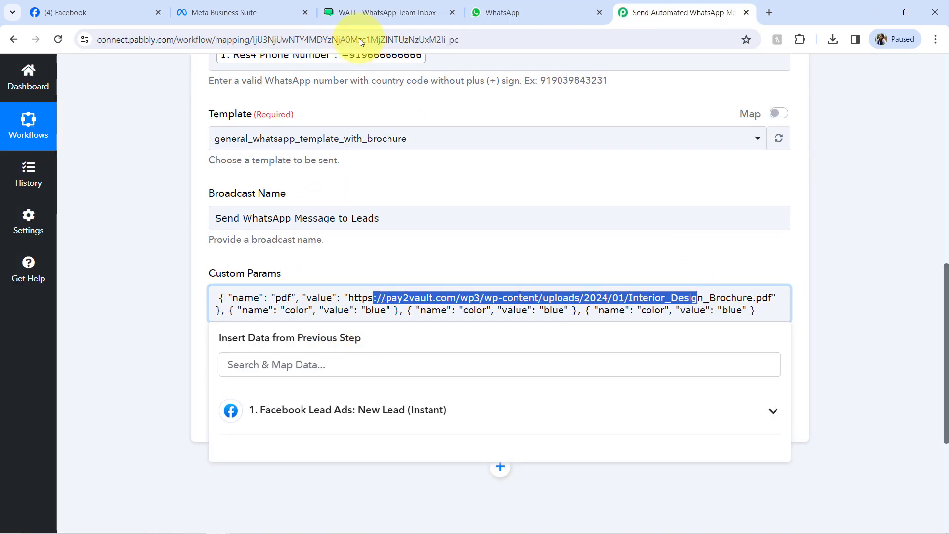
pyautogui.click(413, 7)
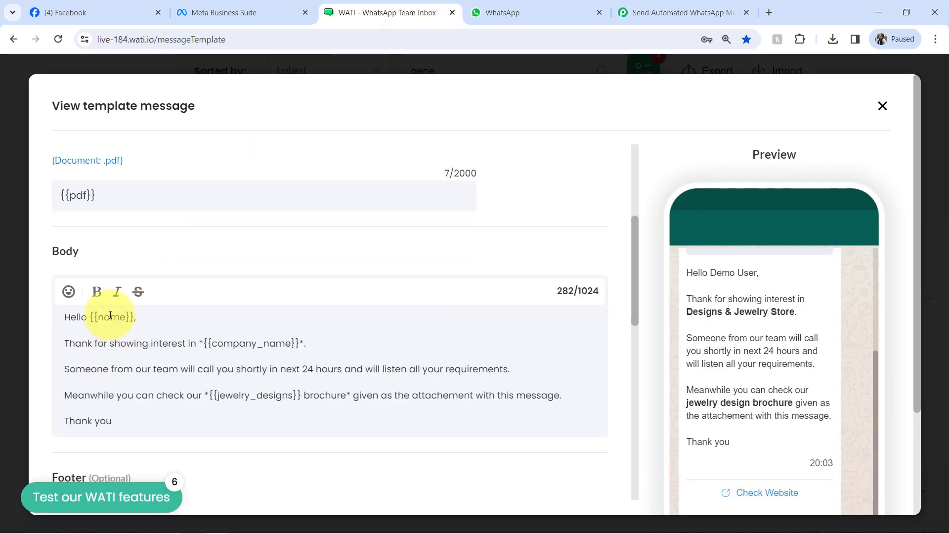
pyautogui.click(653, 9)
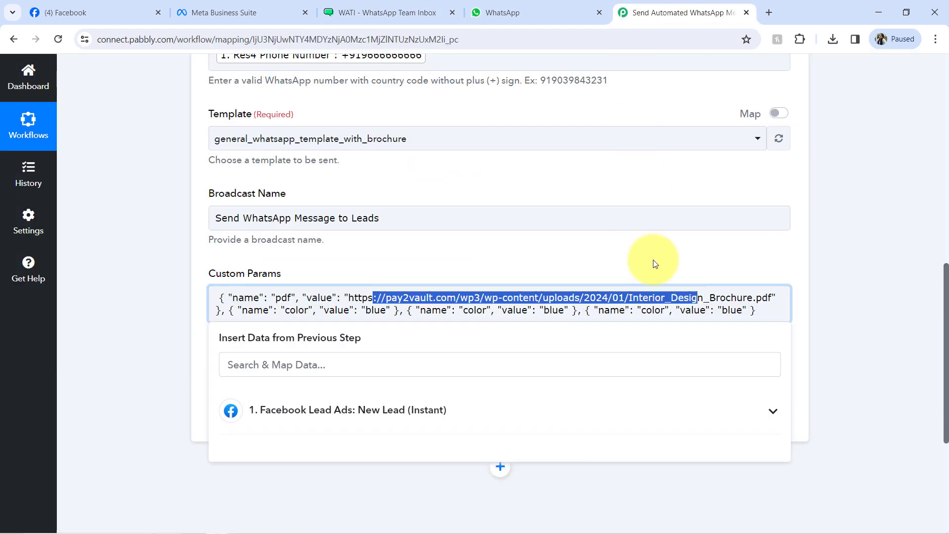
pyautogui.doubleClick(253, 310)
pyautogui.hotkey('ctrl', 'c')
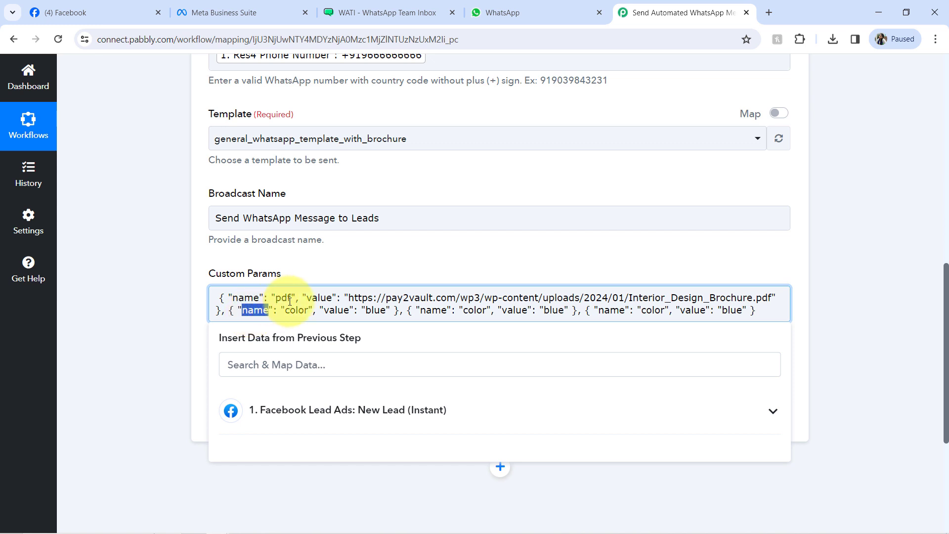
pyautogui.click(304, 312)
pyautogui.hotkey('ctrl', 'v')
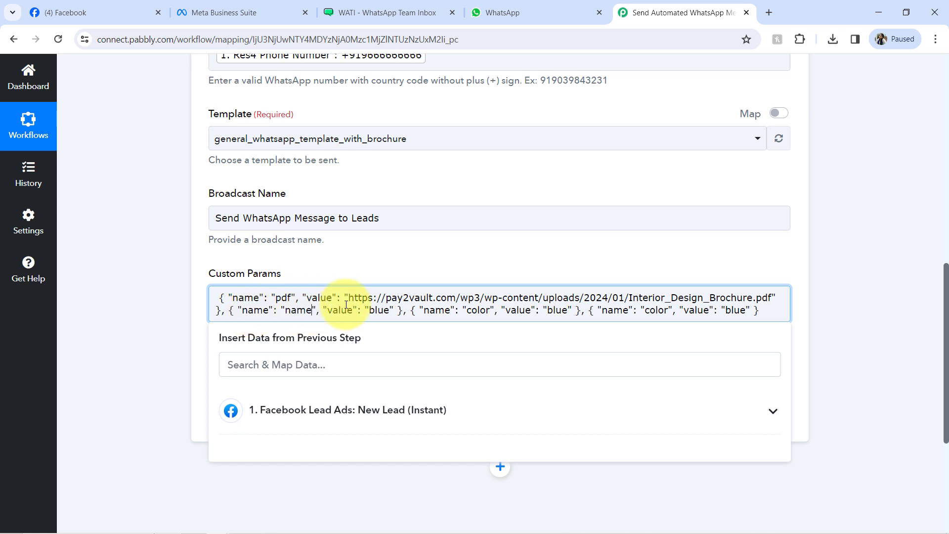
# Replace the name parameter's placeholder value with the Res4 Full Name field mapped from the Facebook Lead Ads step
pyautogui.press('BackSpace')
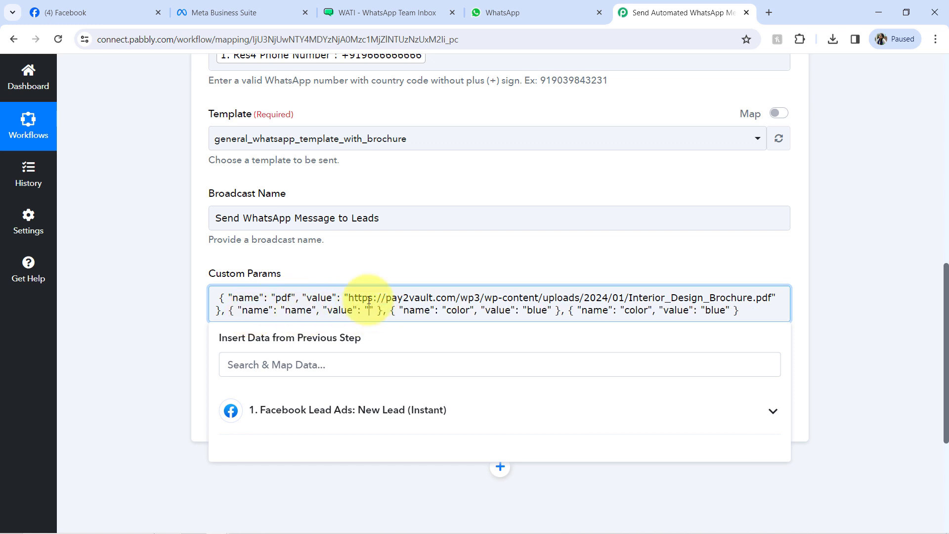
pyautogui.click(308, 419)
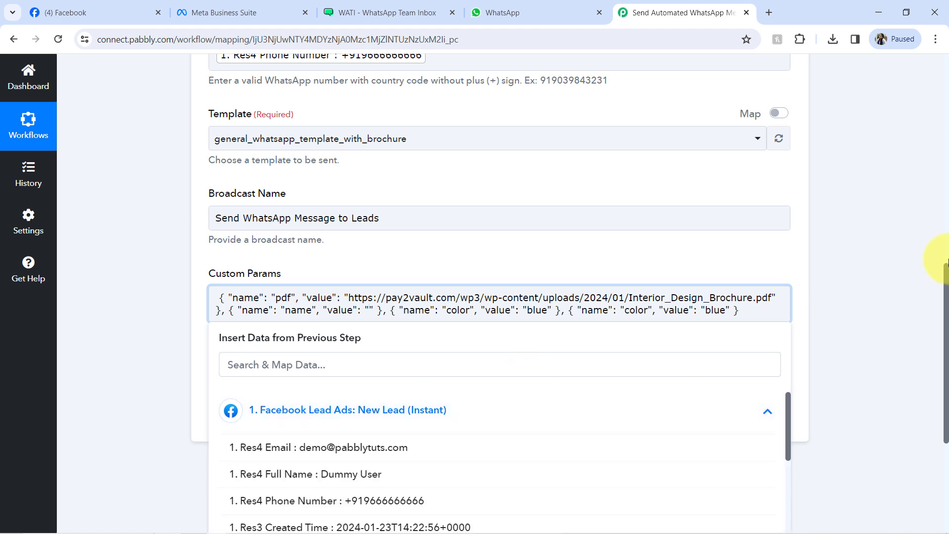
pyautogui.moveTo(946, 276); pyautogui.dragTo(946, 313)
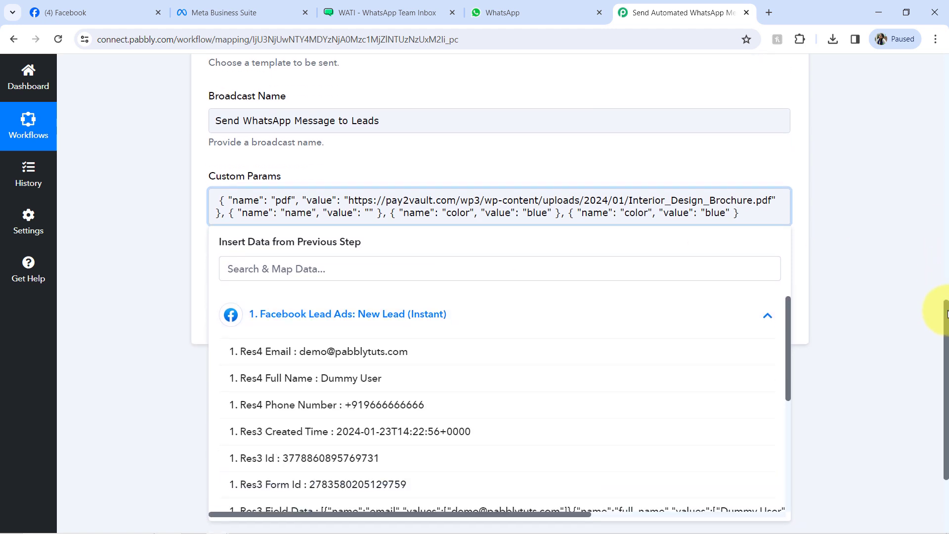
pyautogui.click(334, 368)
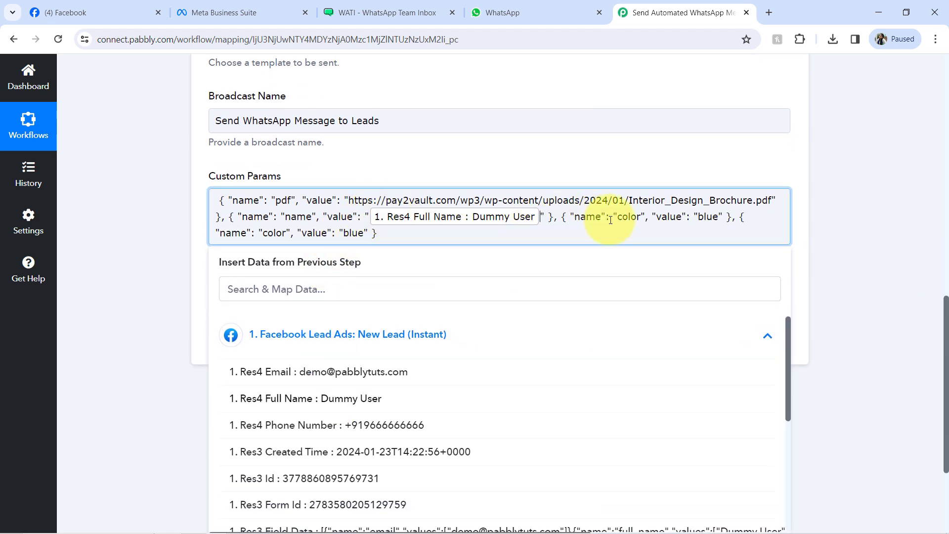
# Replace the third custom parameter's name with company_name, copied from the WATI template body
pyautogui.click(351, 12)
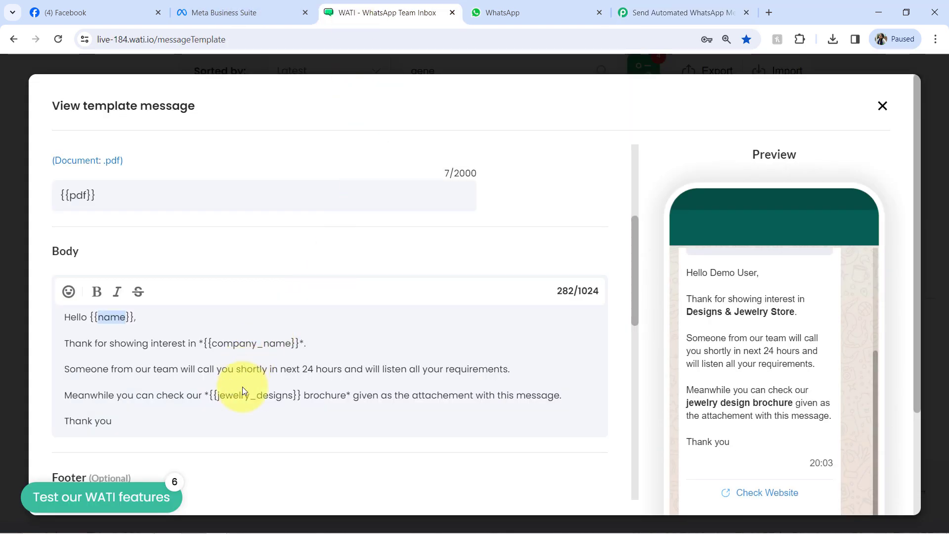
pyautogui.doubleClick(221, 395)
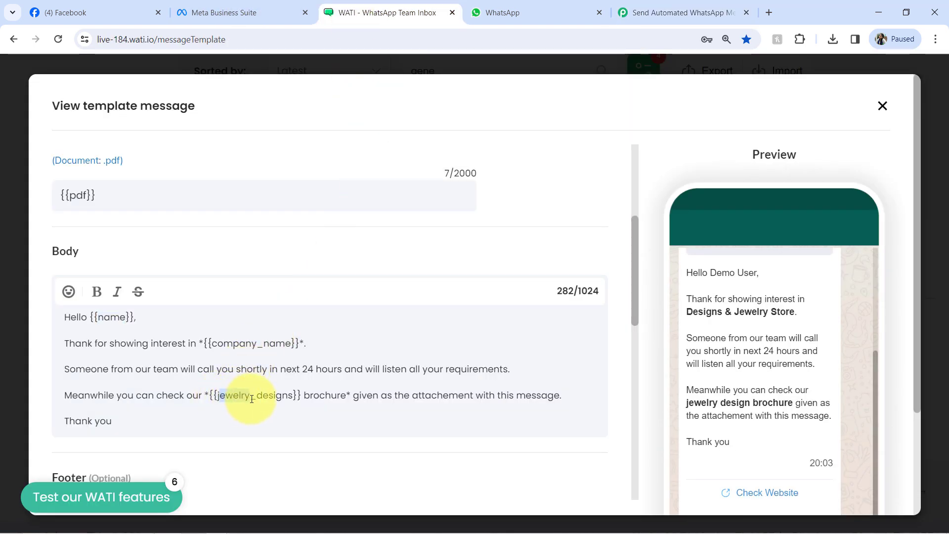
pyautogui.doubleClick(218, 343)
pyautogui.hotkey('ctrl', 'c')
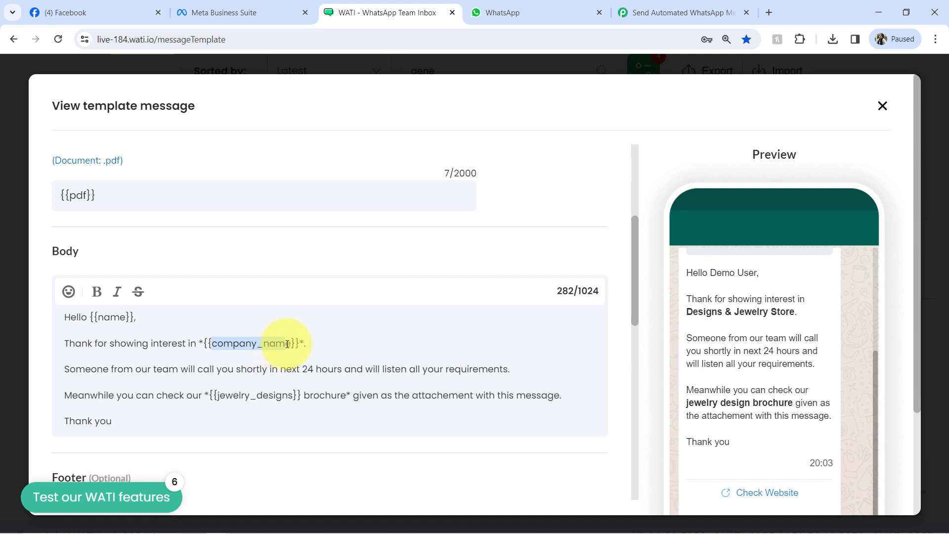
pyautogui.click(642, 12)
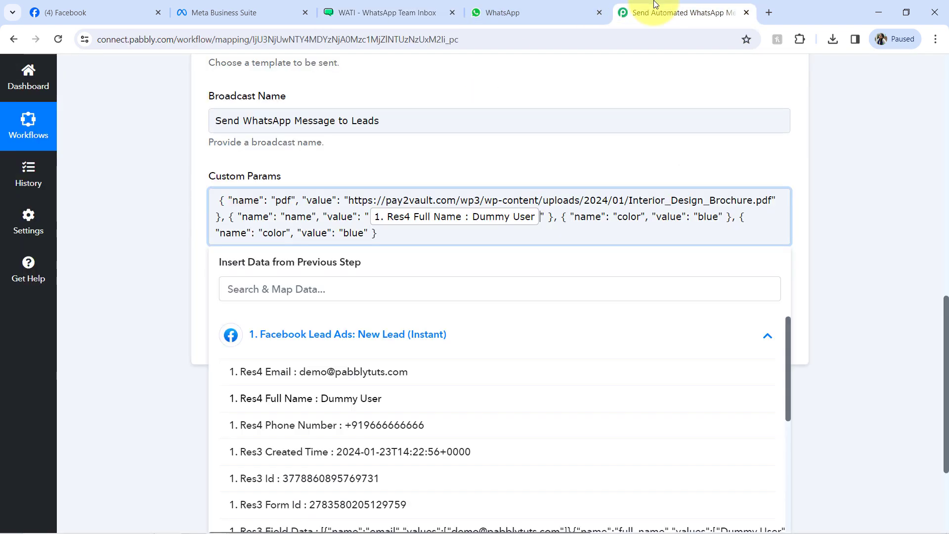
pyautogui.doubleClick(624, 217)
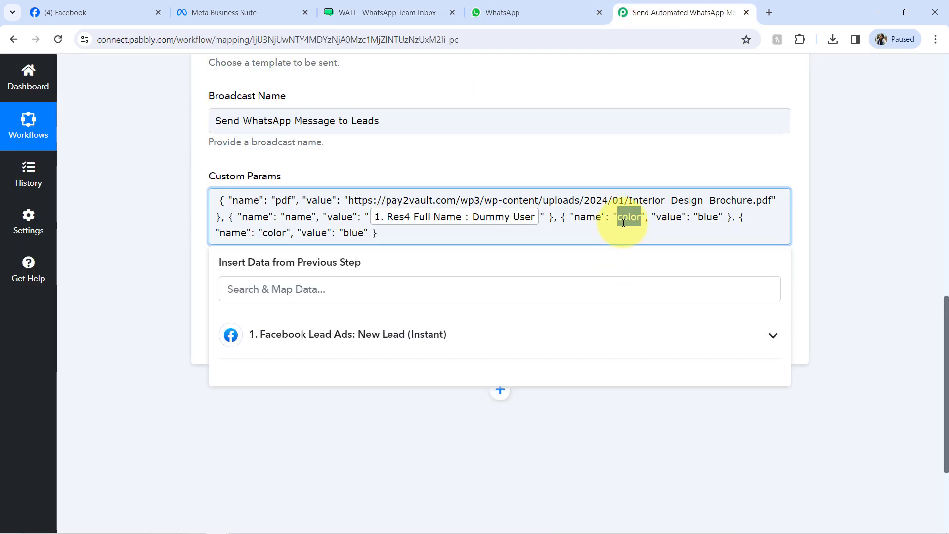
pyautogui.hotkey('ctrl', 'v')
# Set the company_name parameter's value to Home Decor
pyautogui.doubleClick(758, 217)
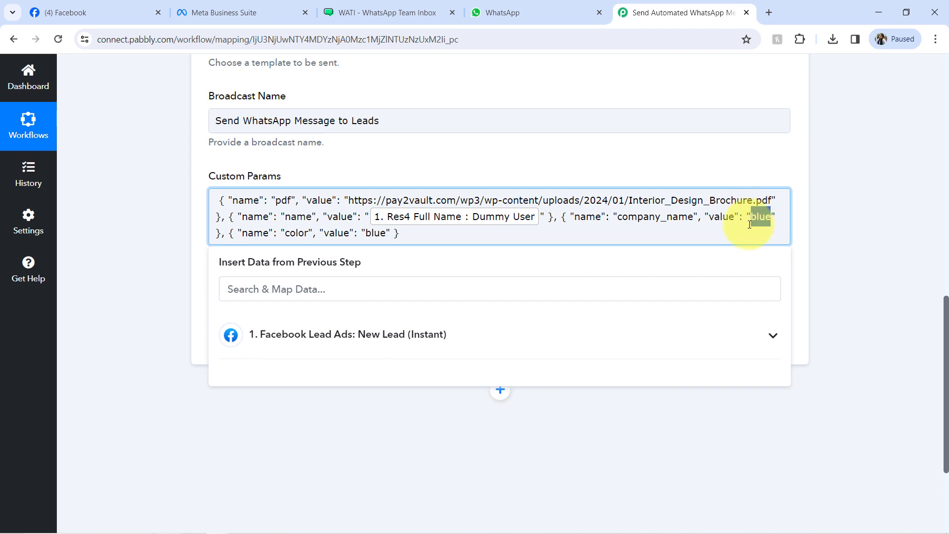
pyautogui.write('Home De')
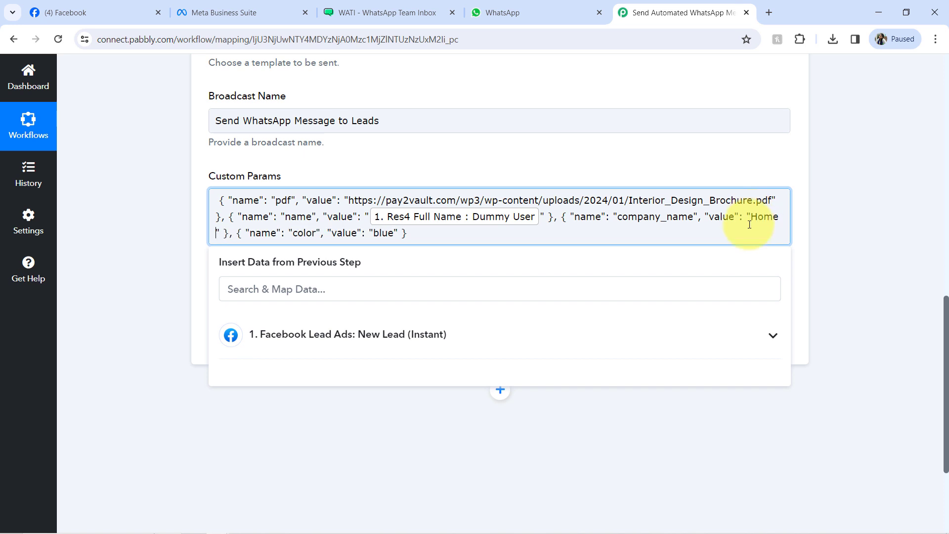
pyautogui.write('cor')
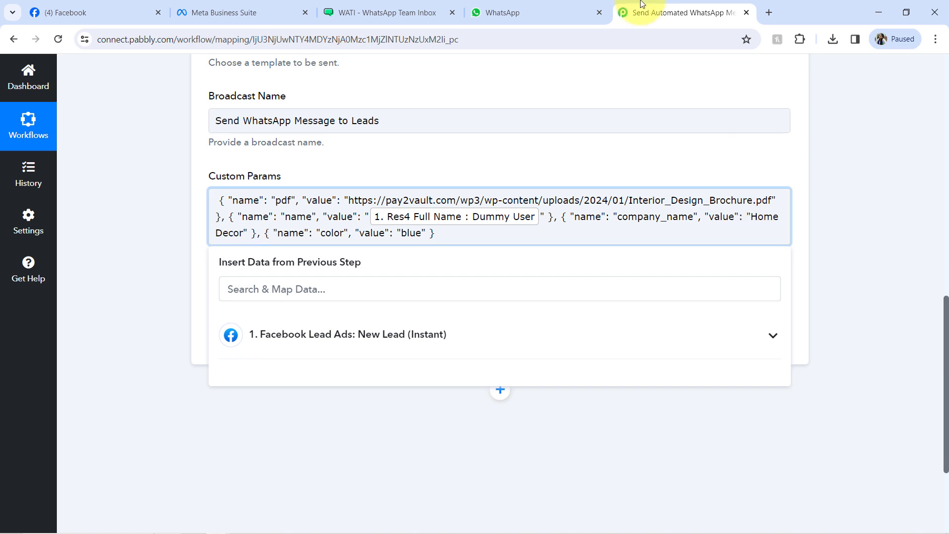
# Set the fourth custom parameter's name to jewelry_designs and value to Interior Designing Service, checking the wording after that variable in the WATI template
pyautogui.click(399, 7)
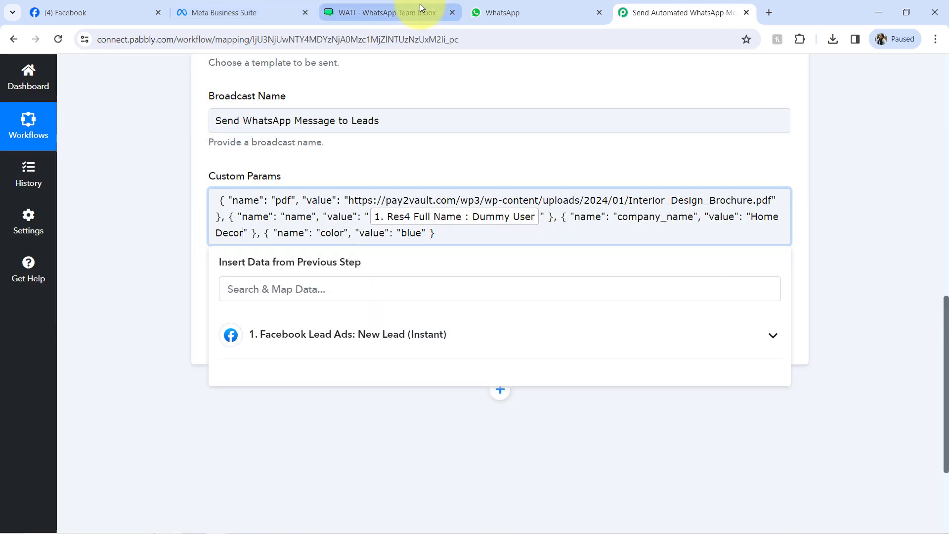
pyautogui.click(390, 6)
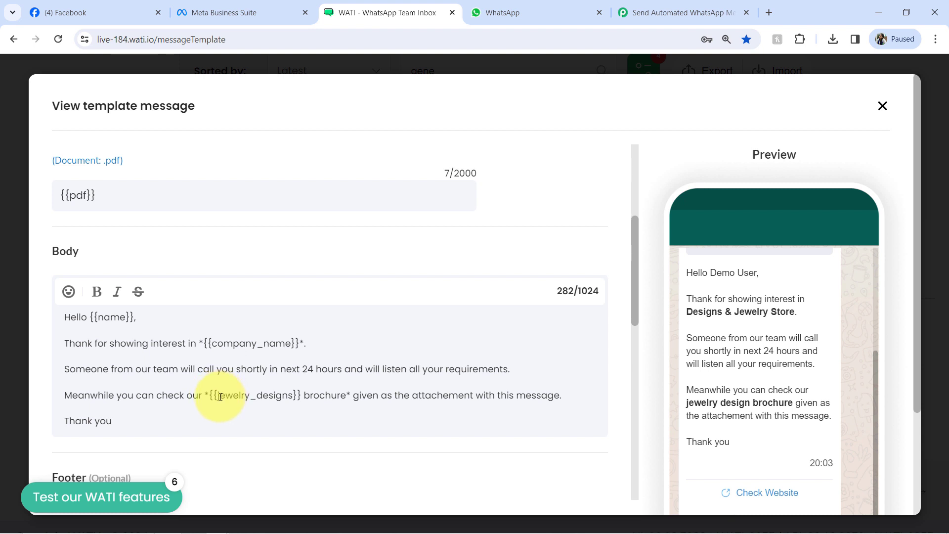
pyautogui.moveTo(218, 397); pyautogui.dragTo(285, 391)
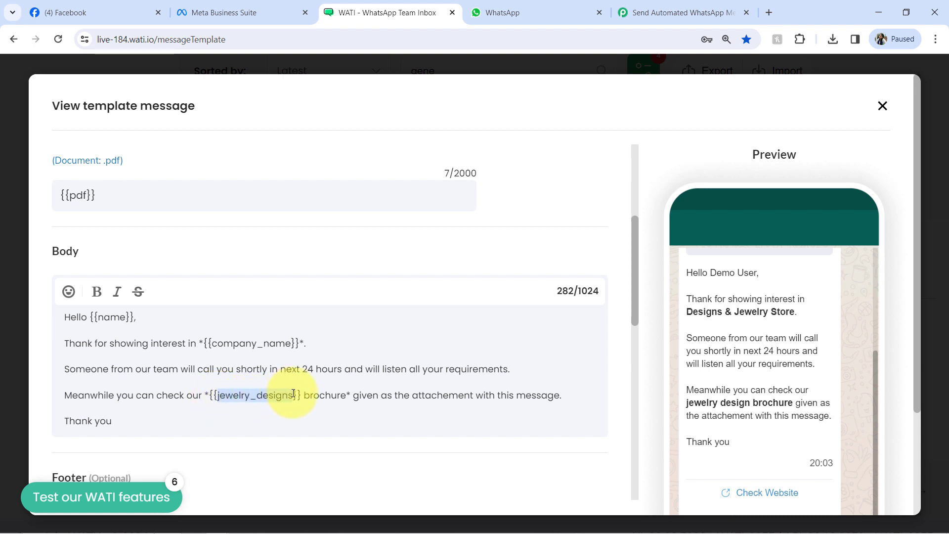
pyautogui.hotkey('ctrl', 'c')
pyautogui.click(682, 12)
pyautogui.doubleClick(327, 232)
pyautogui.hotkey('ctrl', 'v')
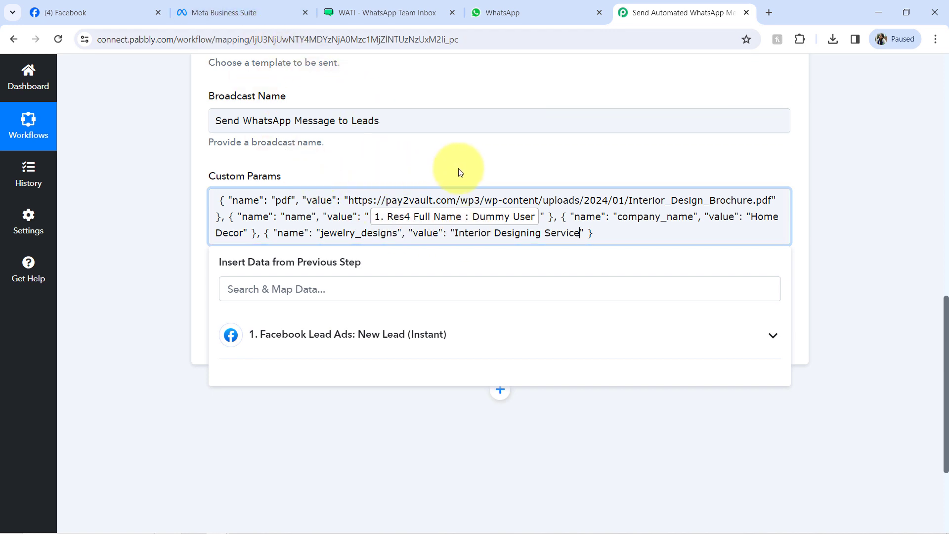
pyautogui.click(420, 4)
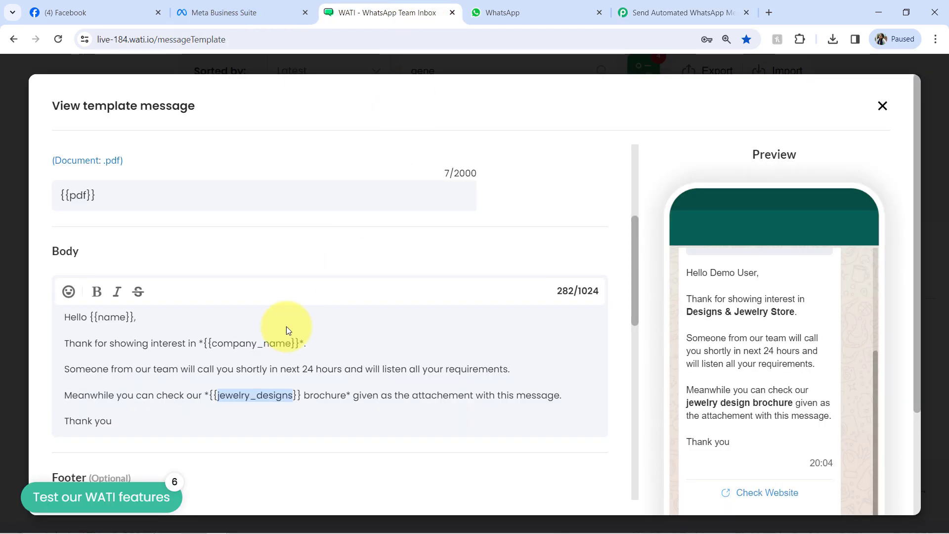
pyautogui.doubleClick(313, 396)
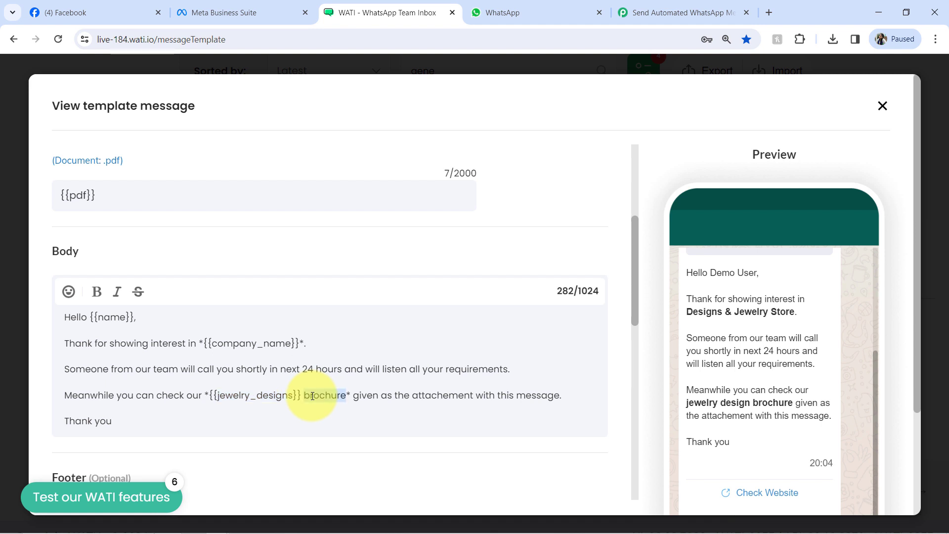
pyautogui.click(638, 6)
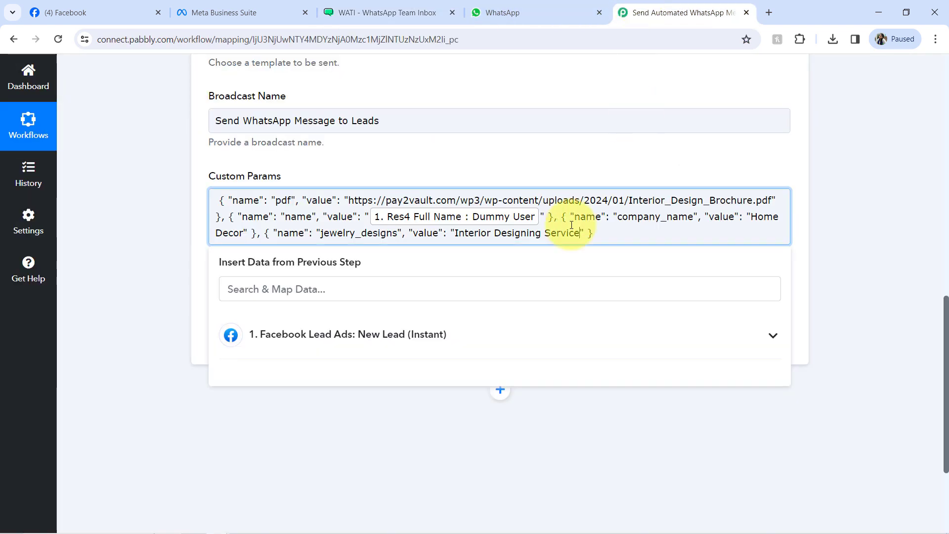
# Save the WATI action, send a test request, and check the phone number in the received response
pyautogui.click(173, 317)
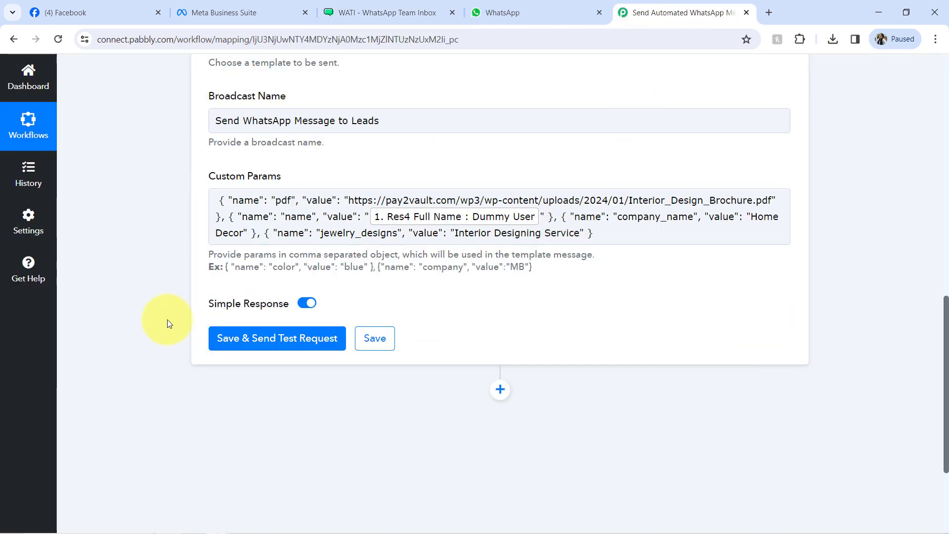
pyautogui.click(244, 350)
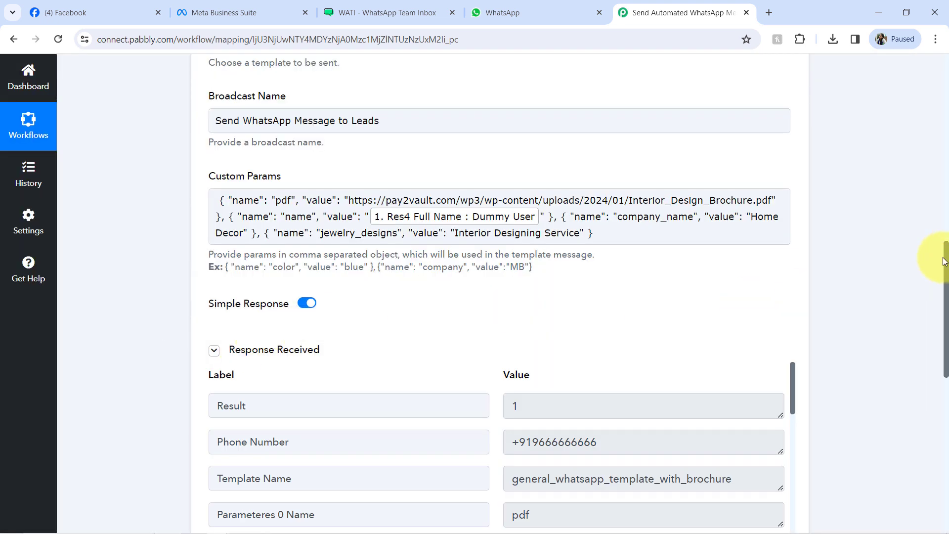
pyautogui.moveTo(945, 261); pyautogui.dragTo(932, 303)
pyautogui.moveTo(638, 311); pyautogui.dragTo(542, 277)
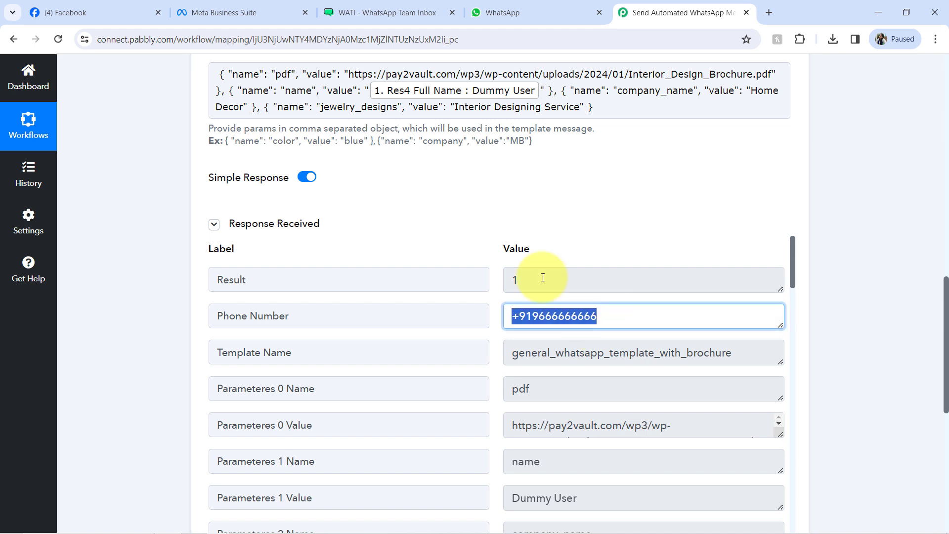
pyautogui.click(531, 322)
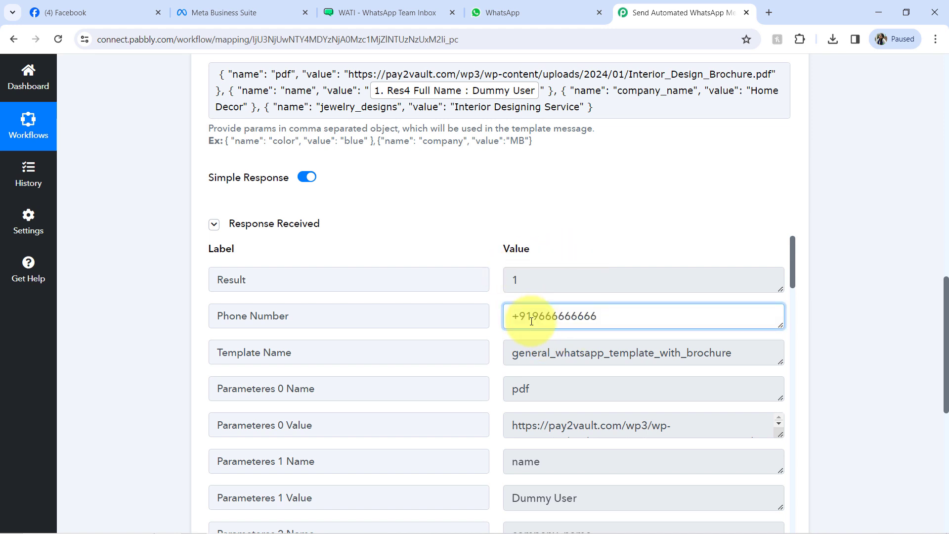
pyautogui.tripleClick(532, 322)
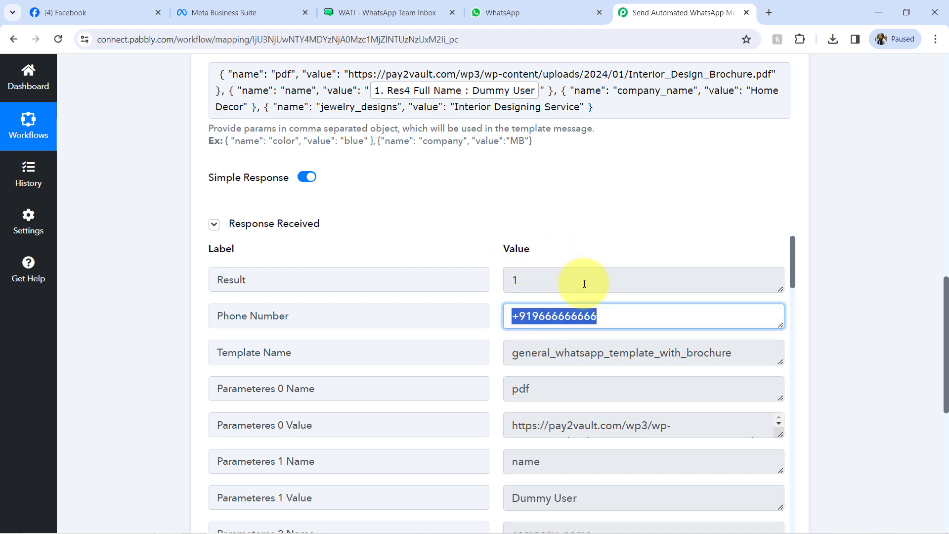
# Replace the mapped lead number in the WATI action's WhatsApp Number field with a real recipient's number and resend the test request
pyautogui.moveTo(938, 332); pyautogui.dragTo(943, 222)
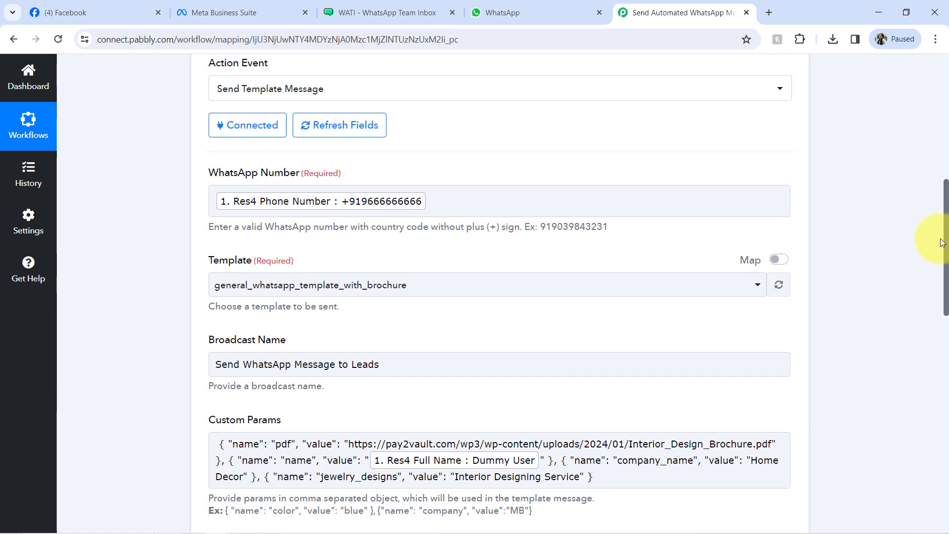
pyautogui.click(434, 210)
pyautogui.press('BackSpace')
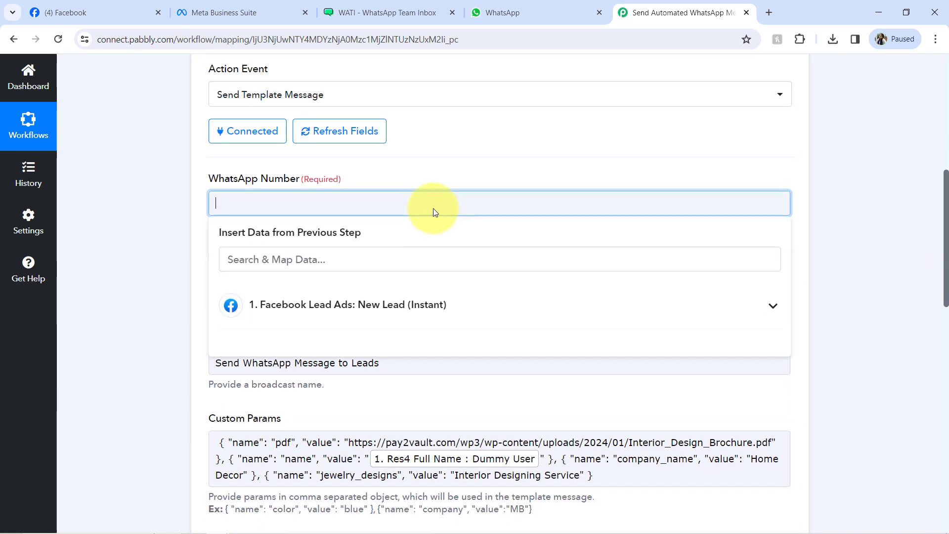
pyautogui.click(486, 4)
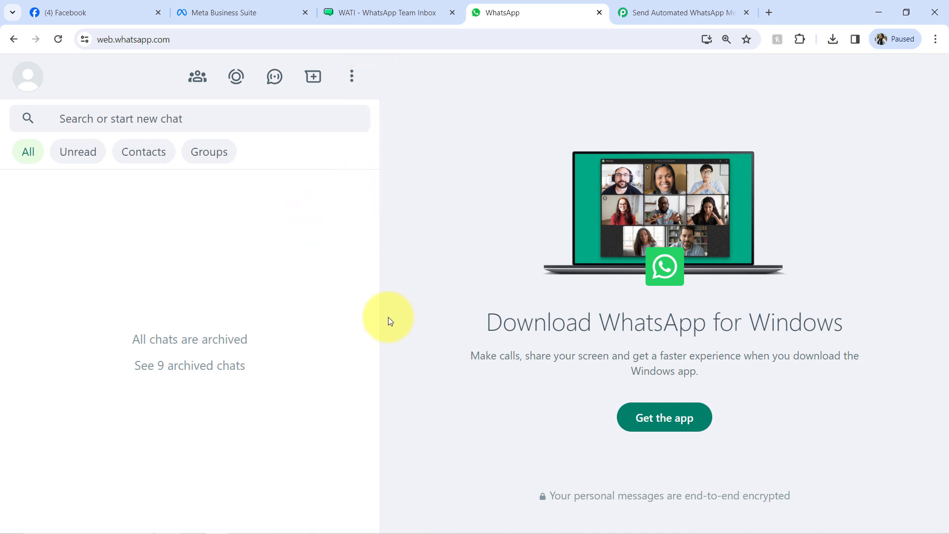
pyautogui.click(352, 10)
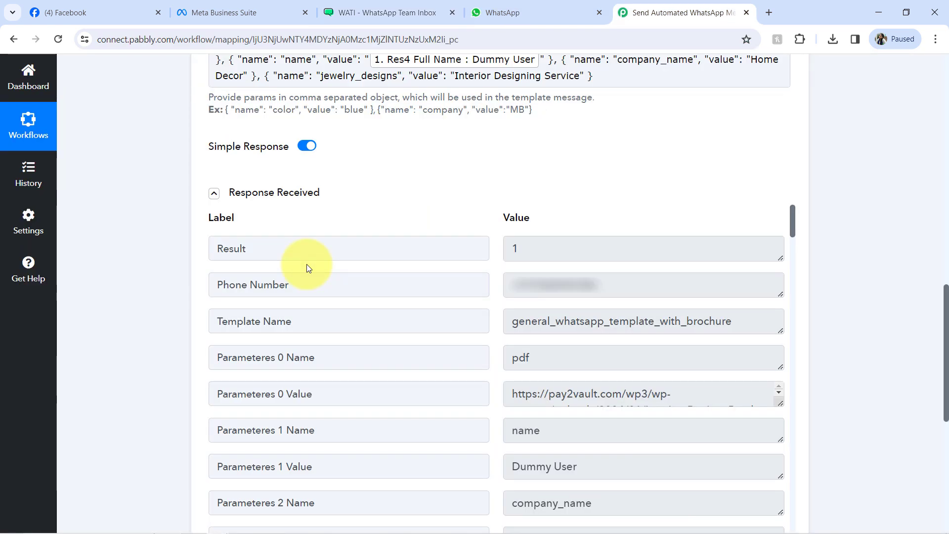
# Find the test recipient's chat in WhatsApp Web and check the greeting, company name, service name and attachment wording of the received message
pyautogui.click(488, 14)
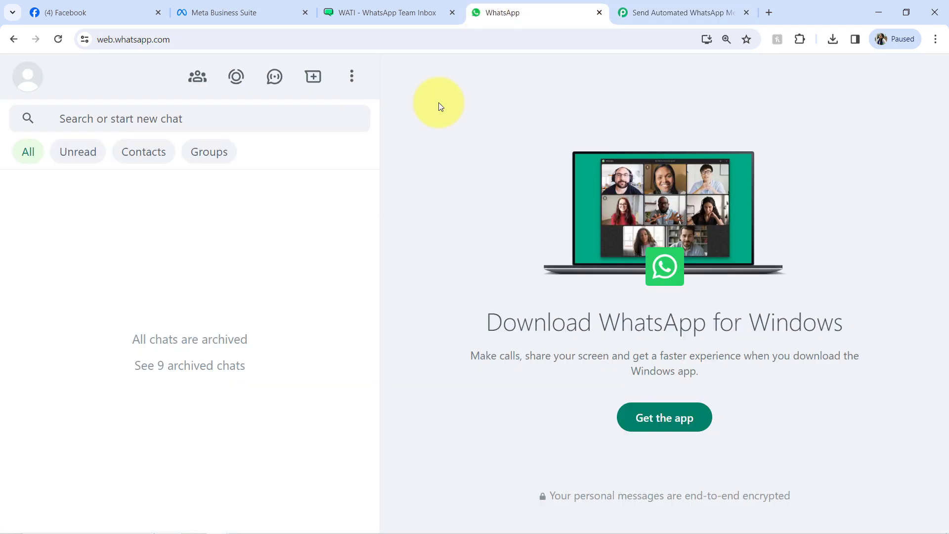
pyautogui.click(54, 43)
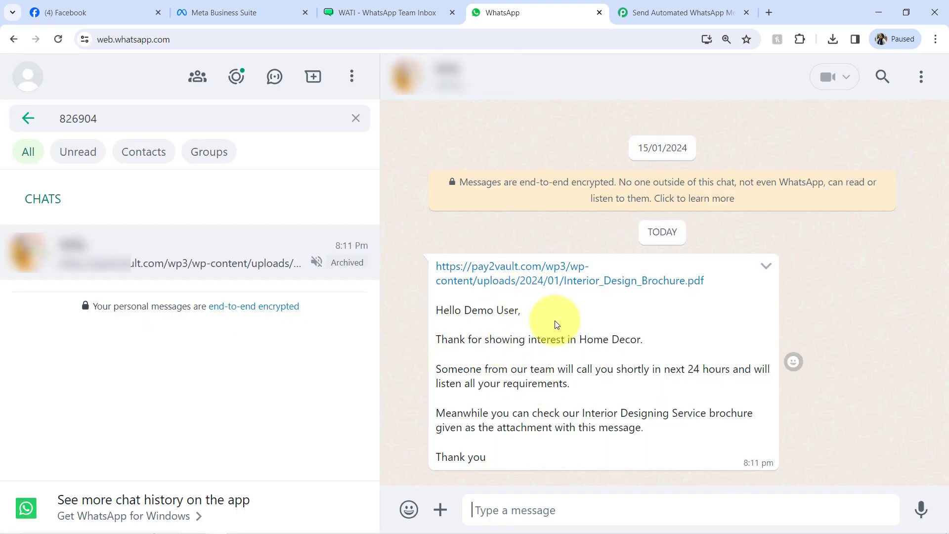
pyautogui.moveTo(459, 310); pyautogui.dragTo(479, 454)
pyautogui.click(470, 311)
pyautogui.moveTo(465, 337); pyautogui.dragTo(659, 346)
pyautogui.moveTo(487, 369); pyautogui.dragTo(734, 415)
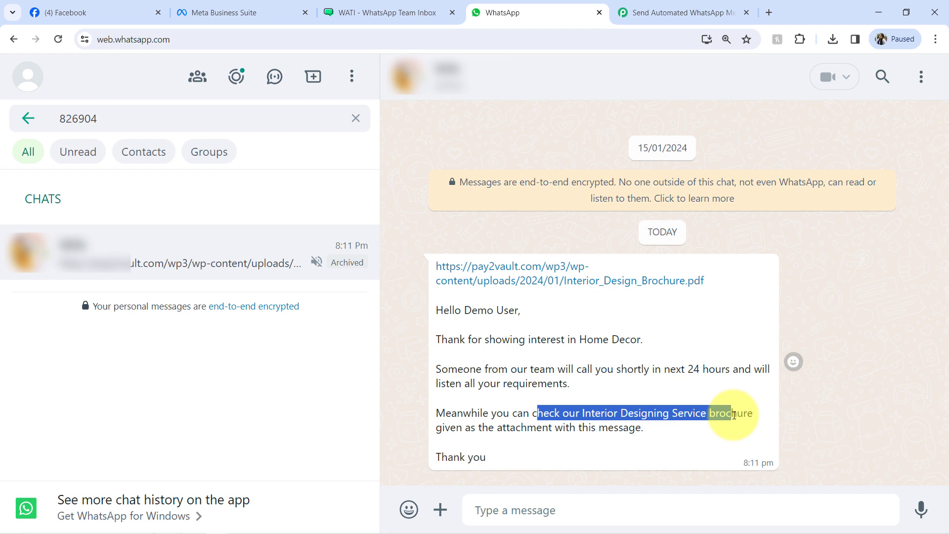
pyautogui.moveTo(521, 428); pyautogui.dragTo(663, 440)
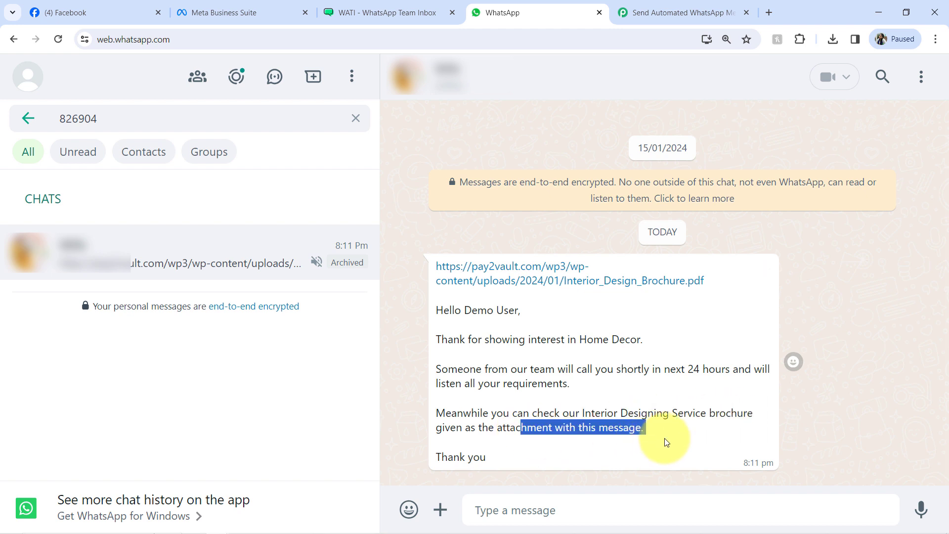
# Open the brochure PDF linked in the WhatsApp message to check it, close it and switch back to Pabbly Connect
pyautogui.click(635, 280)
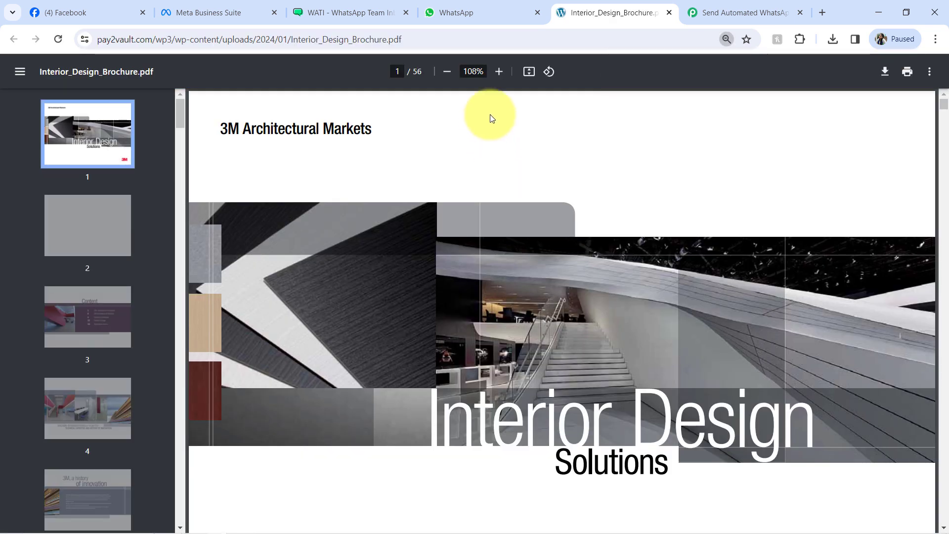
pyautogui.click(670, 12)
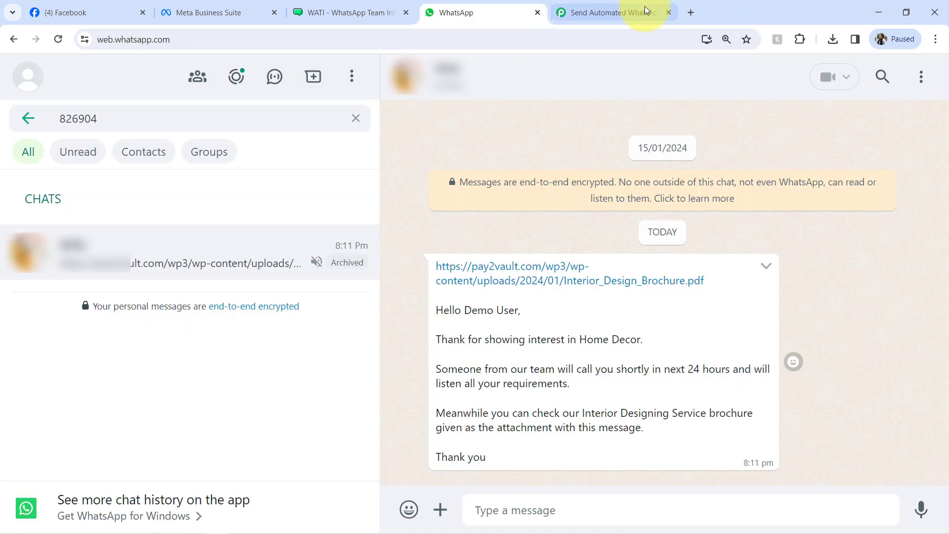
pyautogui.click(588, 7)
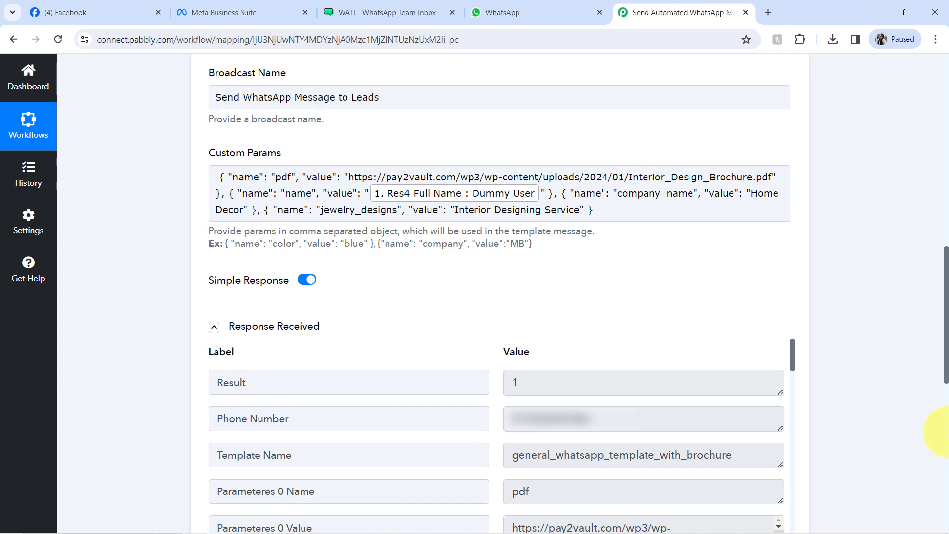
# Review the two-step workflow from its trigger and collapse the WATI Send Template Message action
pyautogui.moveTo(947, 378); pyautogui.dragTo(933, 127)
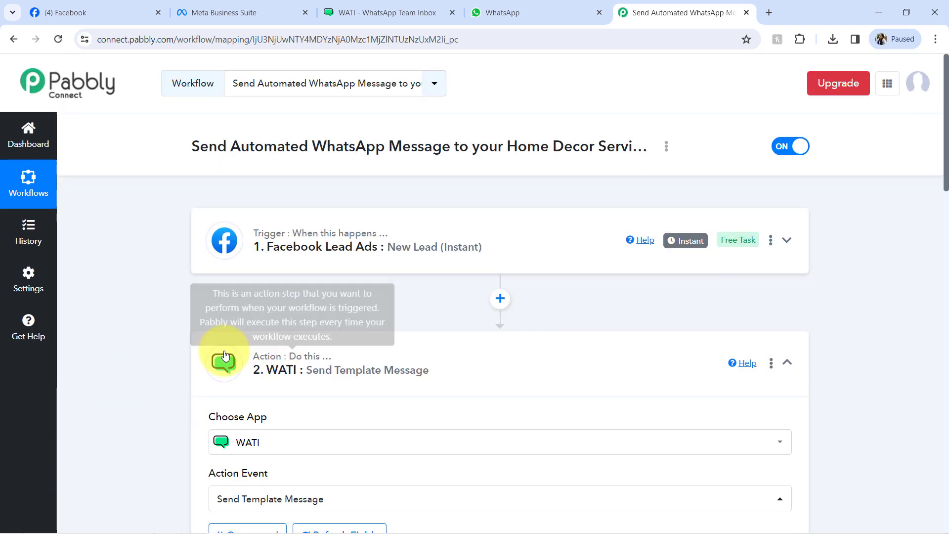
pyautogui.moveTo(320, 232)
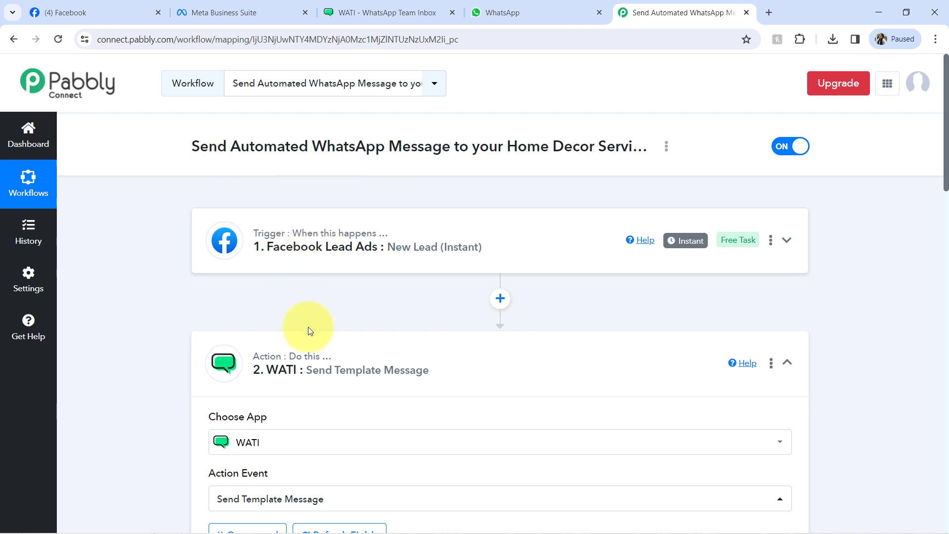
pyautogui.click(310, 361)
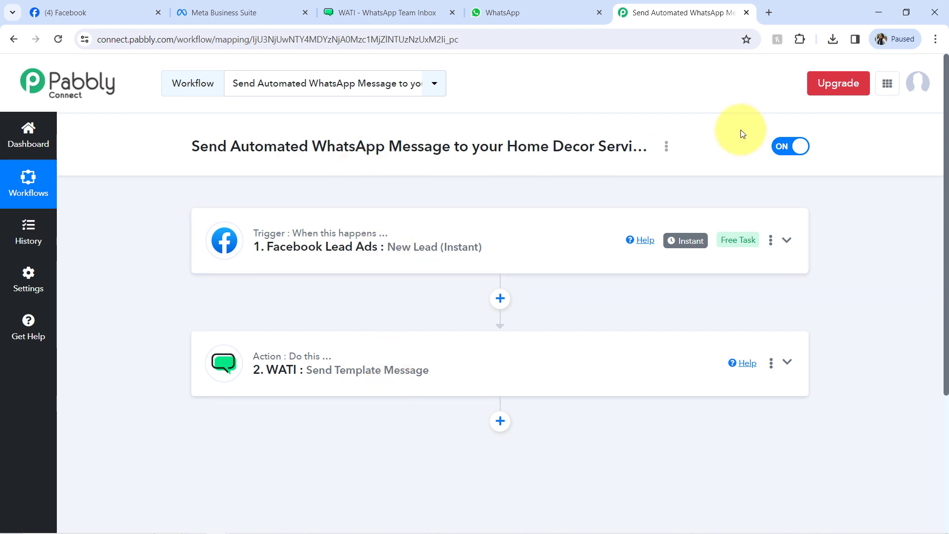
# Copy the workflow's share link and close the Share Workflow dialog
pyautogui.click(666, 146)
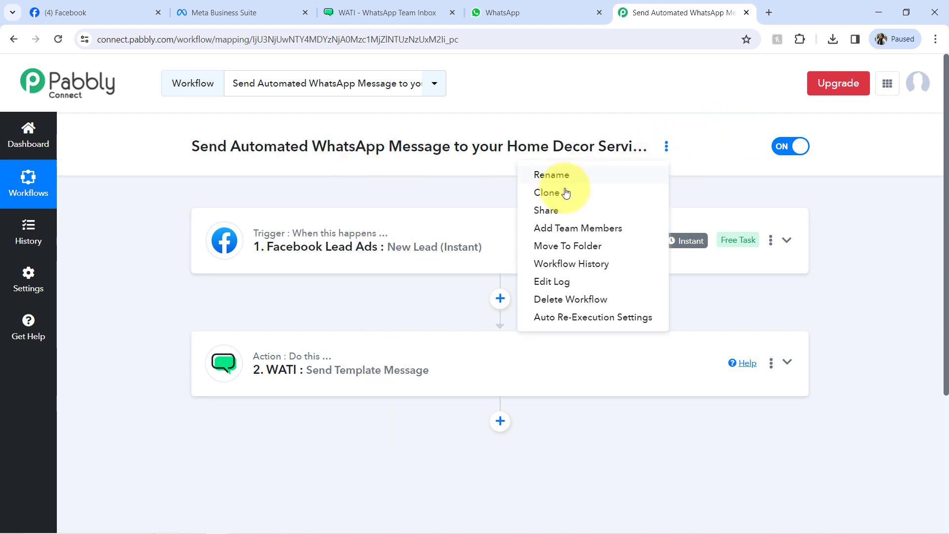
pyautogui.click(555, 210)
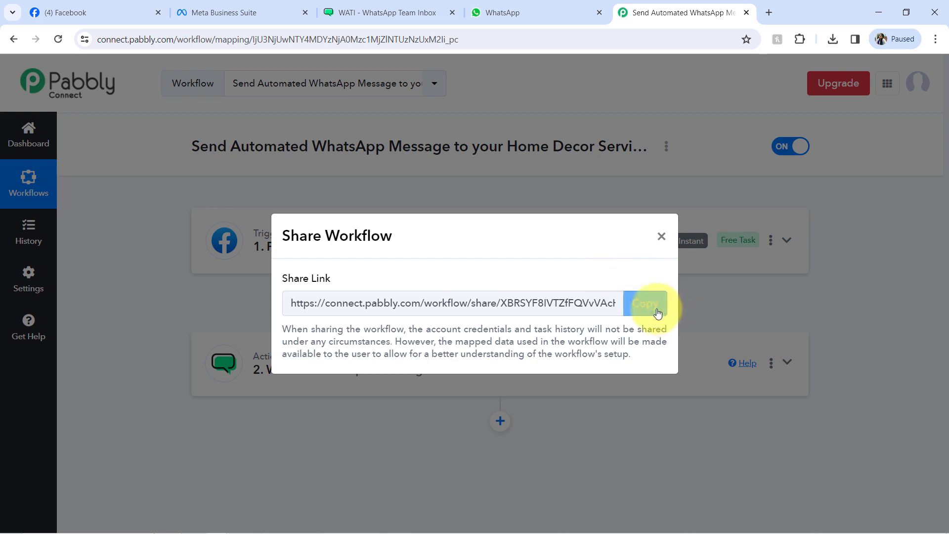
pyautogui.click(643, 304)
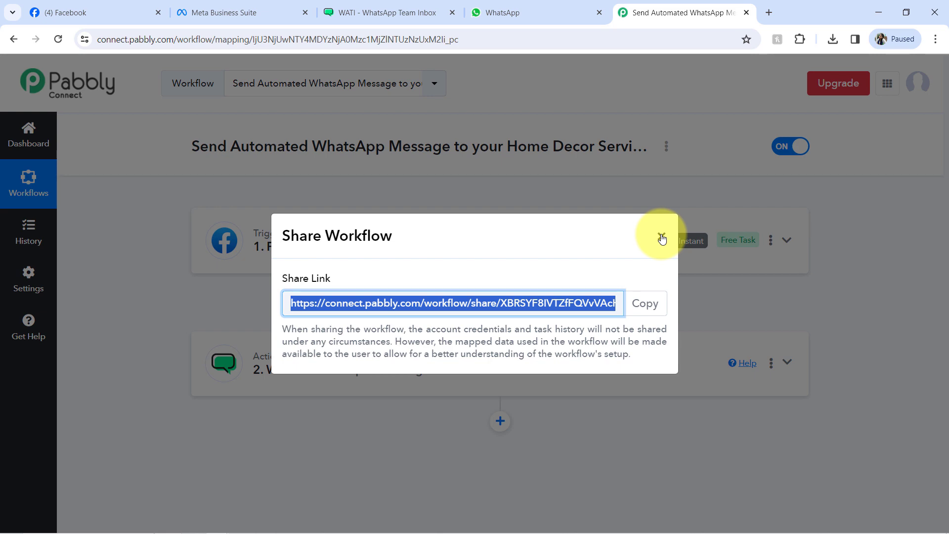
pyautogui.click(662, 237)
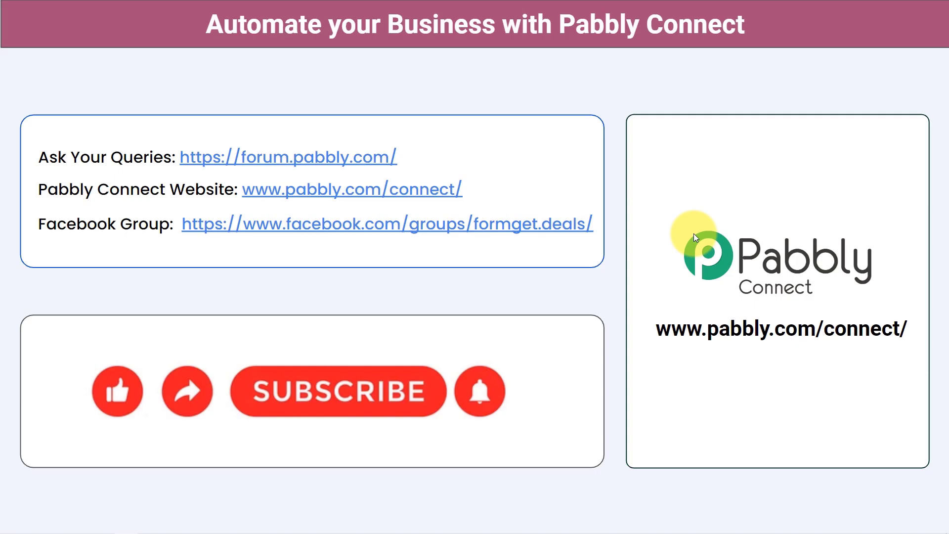